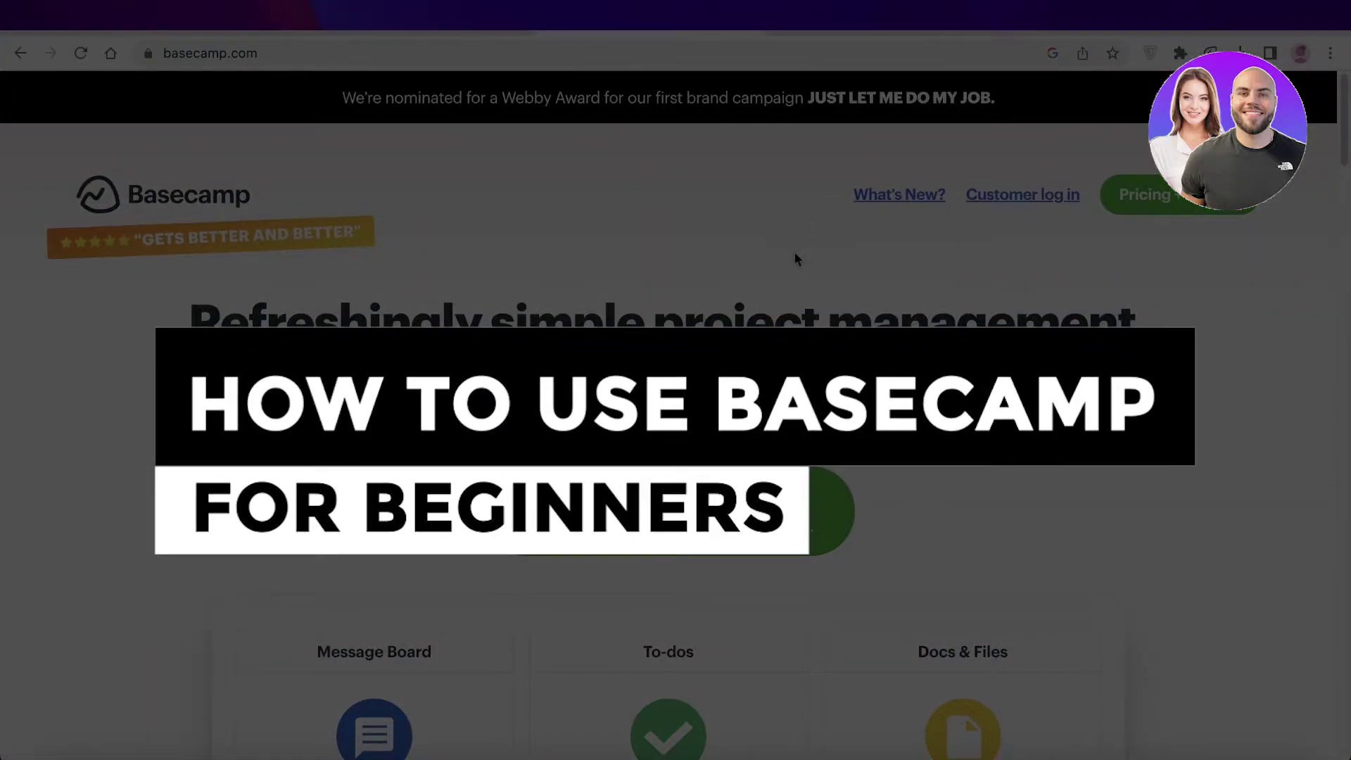
- Scroll the Basecamp homepage, choose 'Try Basecamp for free', and scroll through the pricing plans
{"action": "scroll", "coordinate": [788, 254], "scroll_direction": "down", "scroll_amount": 2}
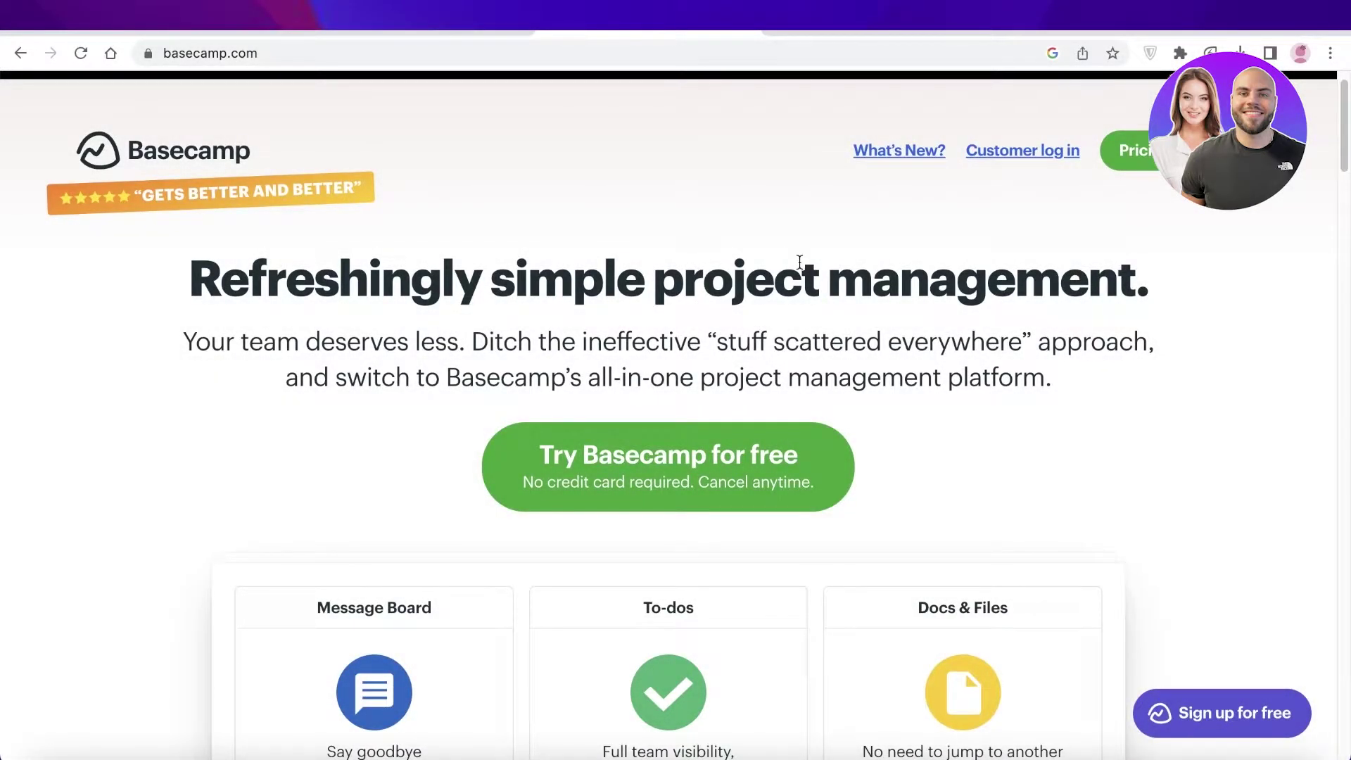
{"action": "scroll", "coordinate": [809, 282], "scroll_direction": "down", "scroll_amount": 5}
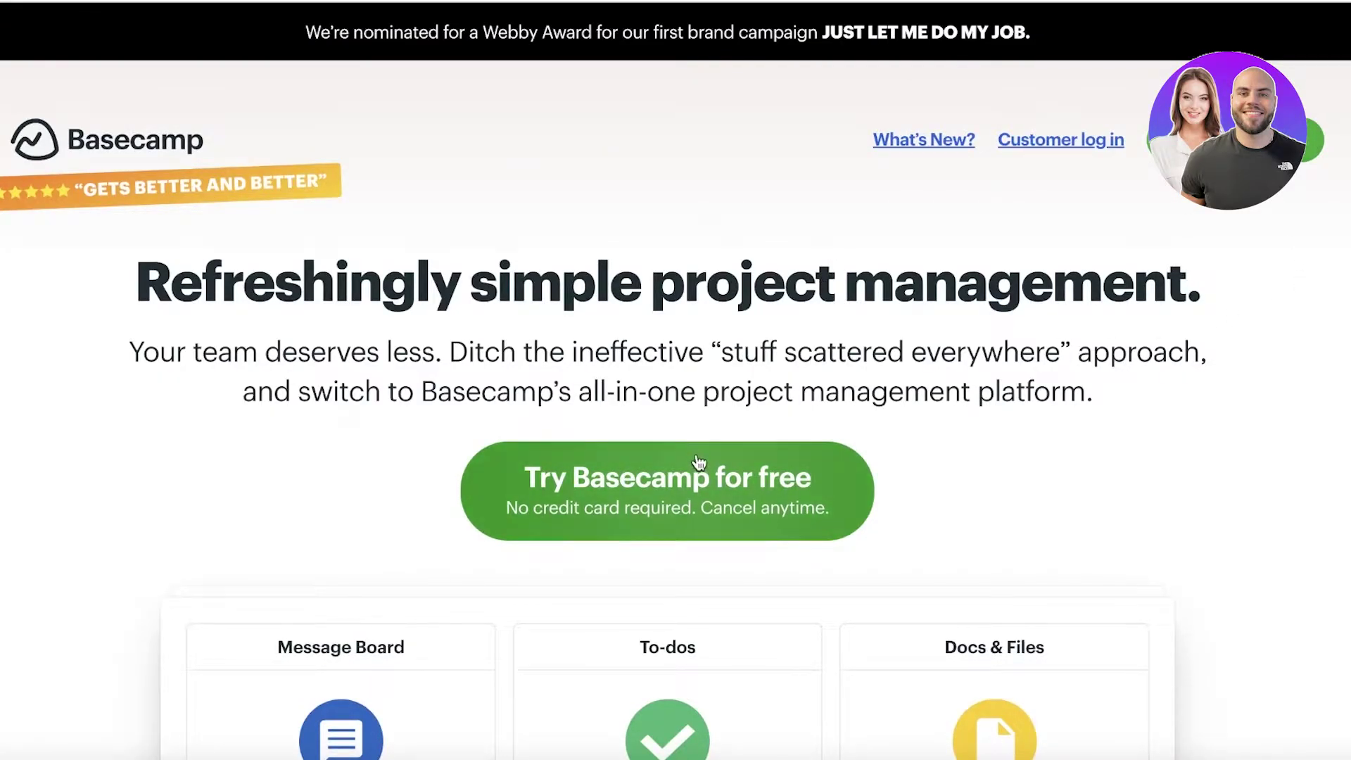
{"action": "left_click", "coordinate": [674, 476]}
{"action": "scroll", "coordinate": [998, 380], "scroll_direction": "down", "scroll_amount": 5}
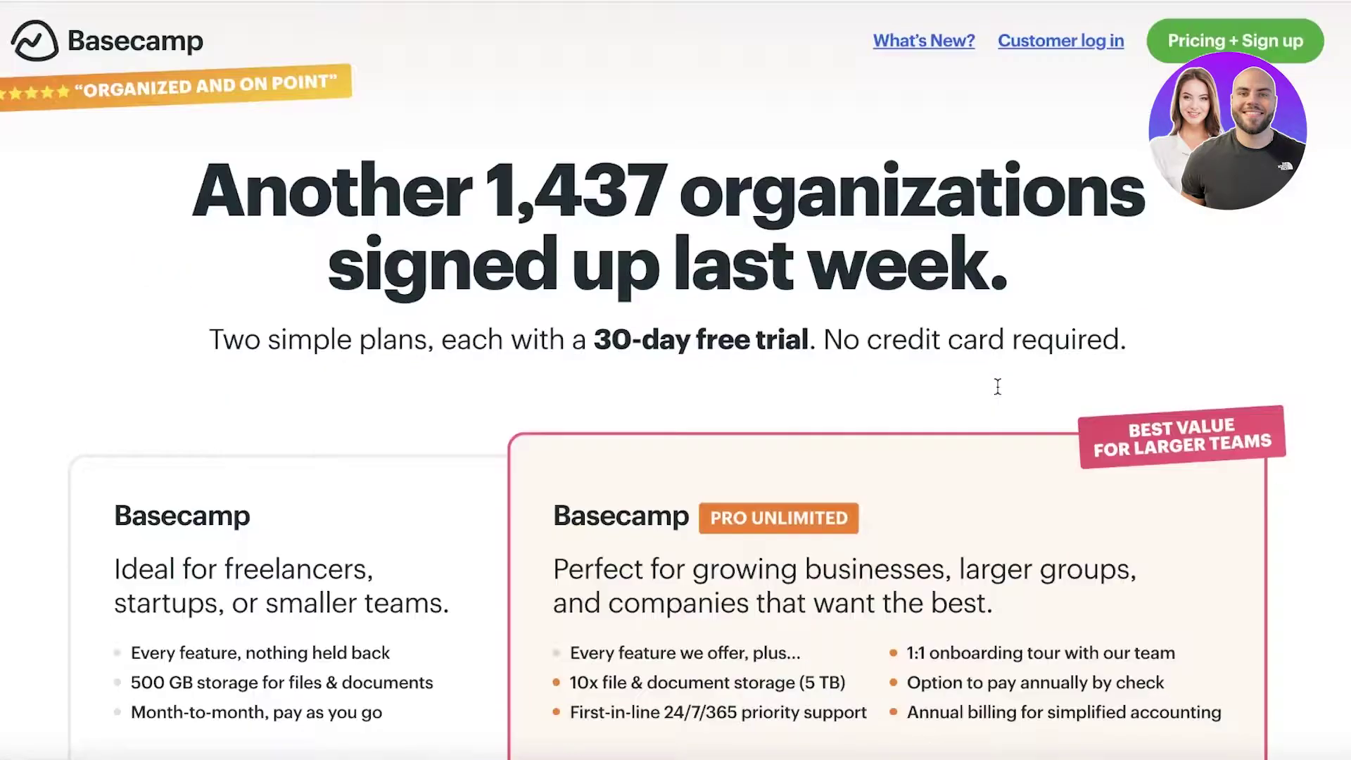
{"action": "scroll", "coordinate": [303, 433], "scroll_direction": "down", "scroll_amount": 1}
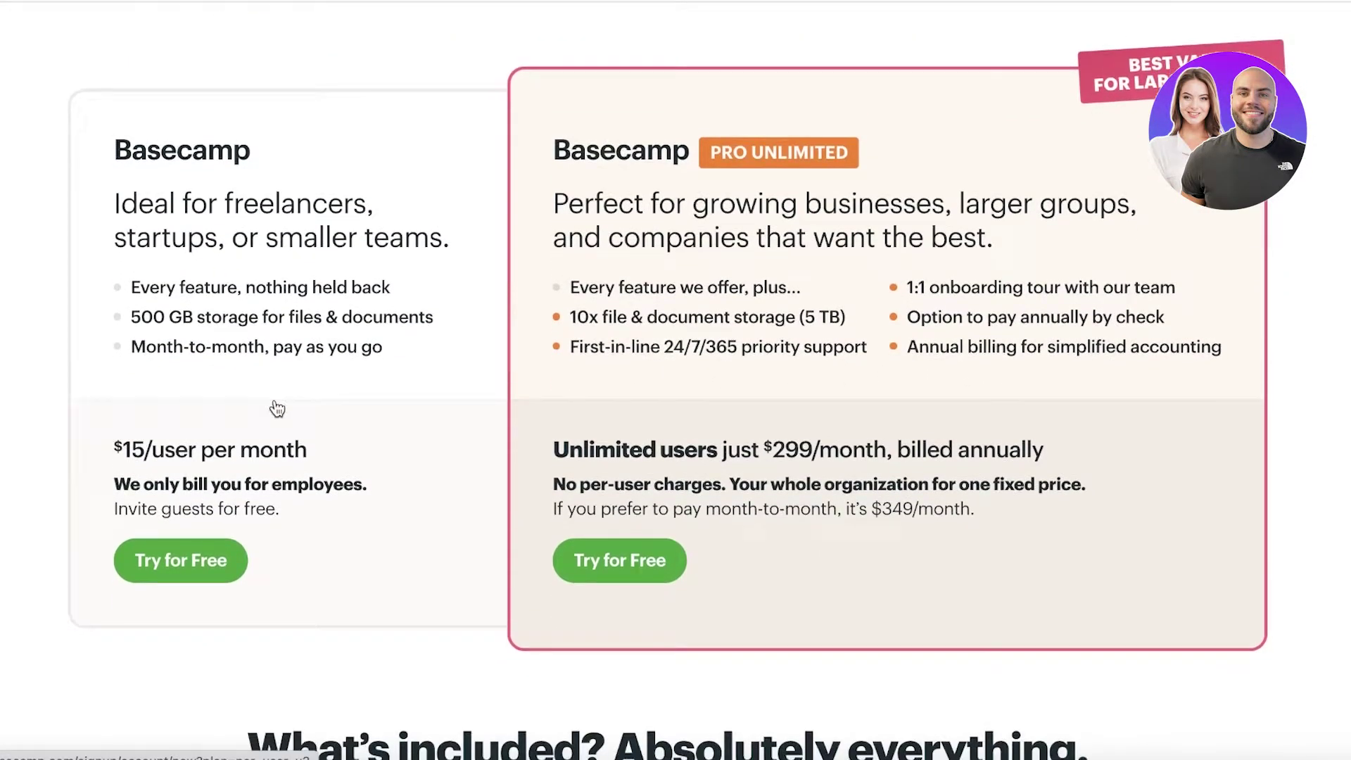
{"action": "scroll", "coordinate": [305, 485], "scroll_direction": "down", "scroll_amount": 5}
- Start the free trial, autofill name and e-mail, and enter 'Durden Clothing' as the organization
{"action": "left_click", "coordinate": [407, 301]}
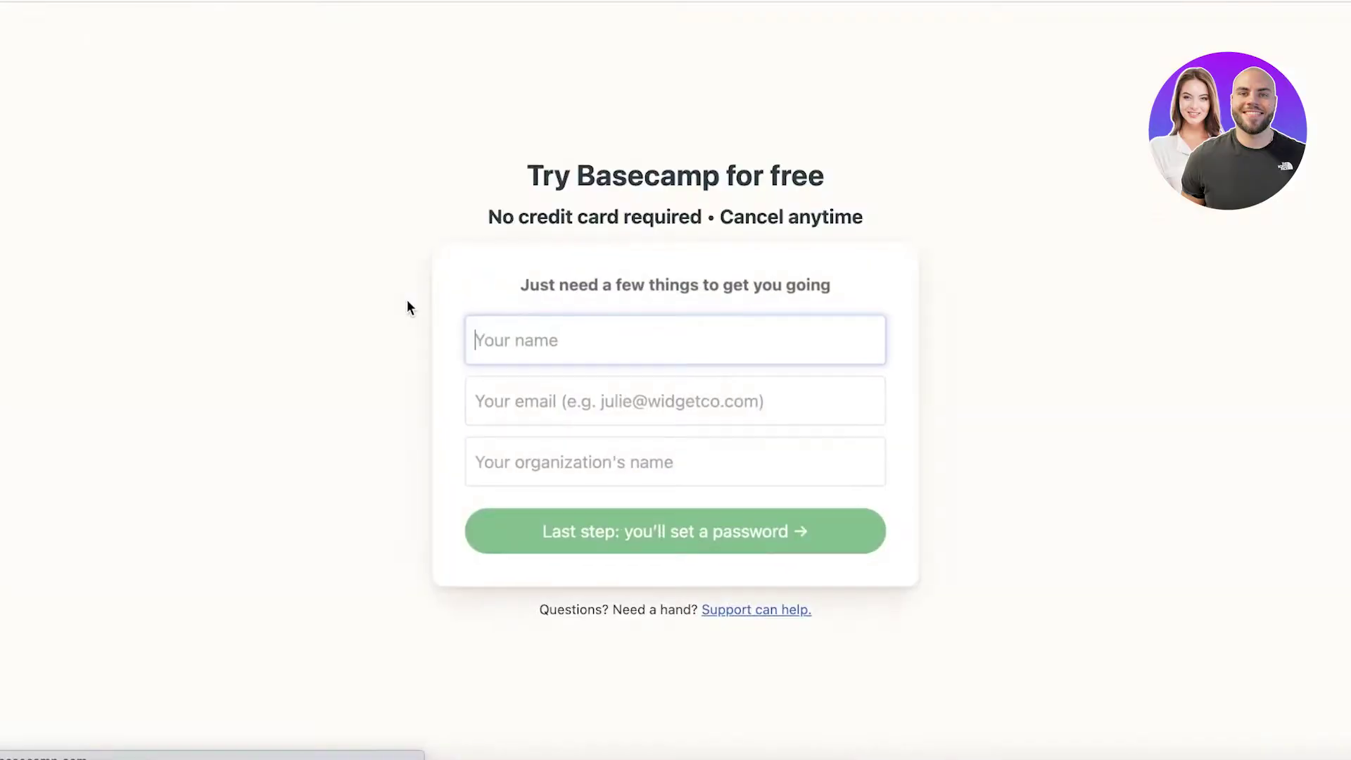
{"action": "left_click", "coordinate": [562, 342]}
{"action": "left_click", "coordinate": [599, 472]}
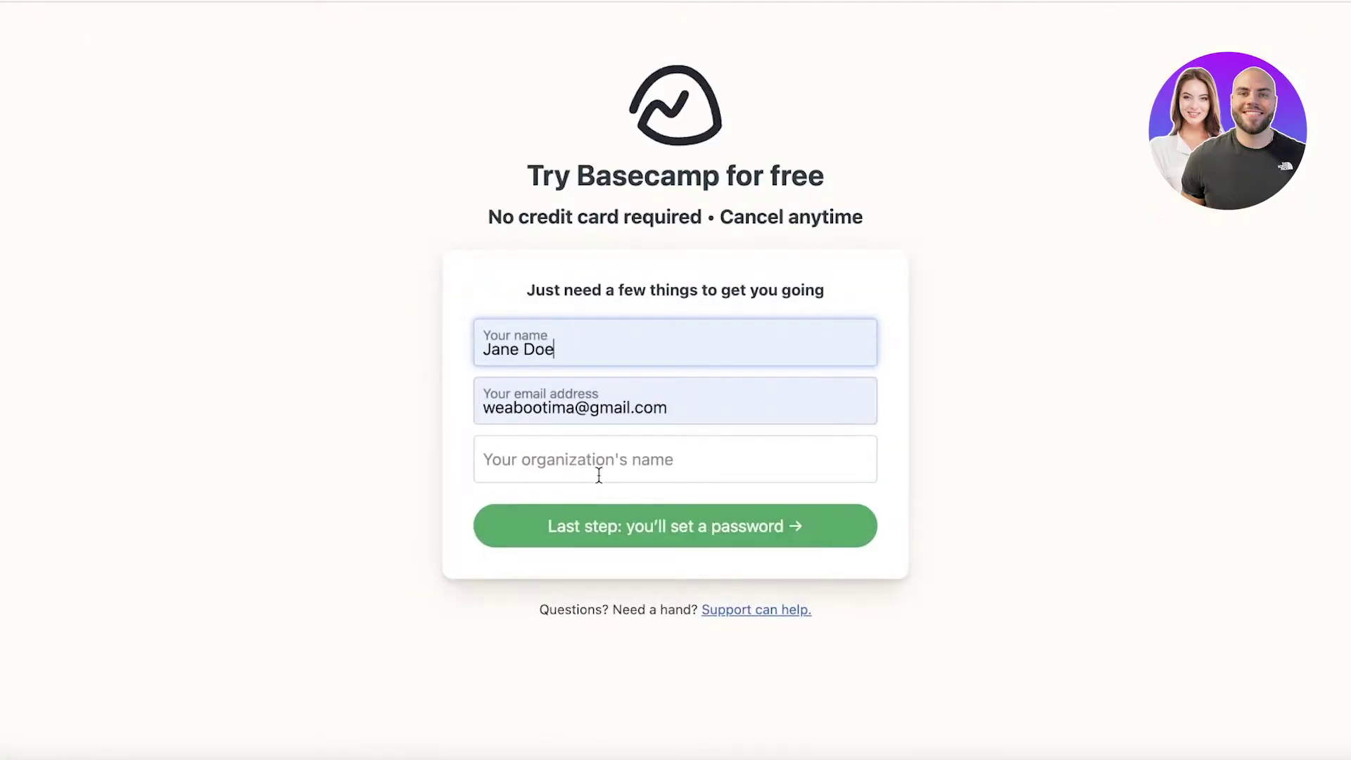
{"action": "left_click", "coordinate": [567, 456]}
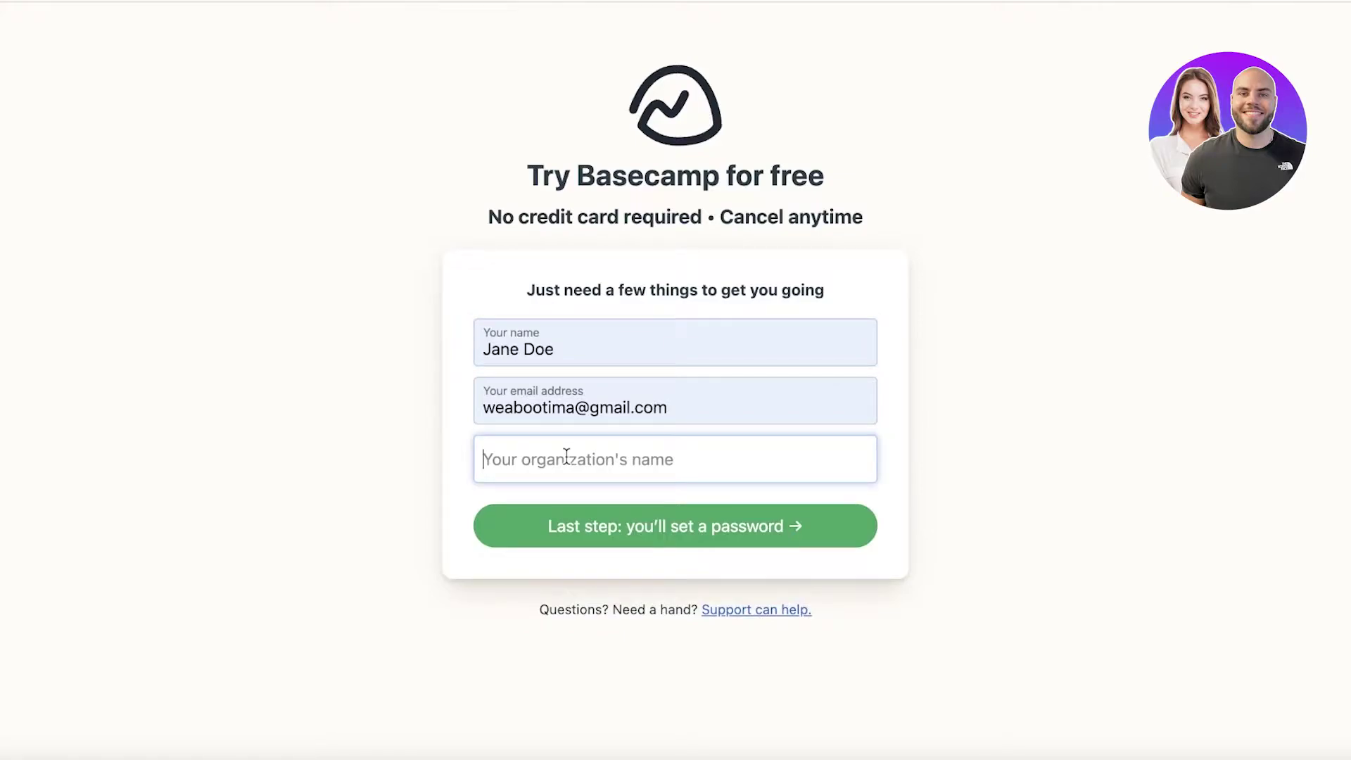
{"action": "type", "text": "Durden Clothing"}
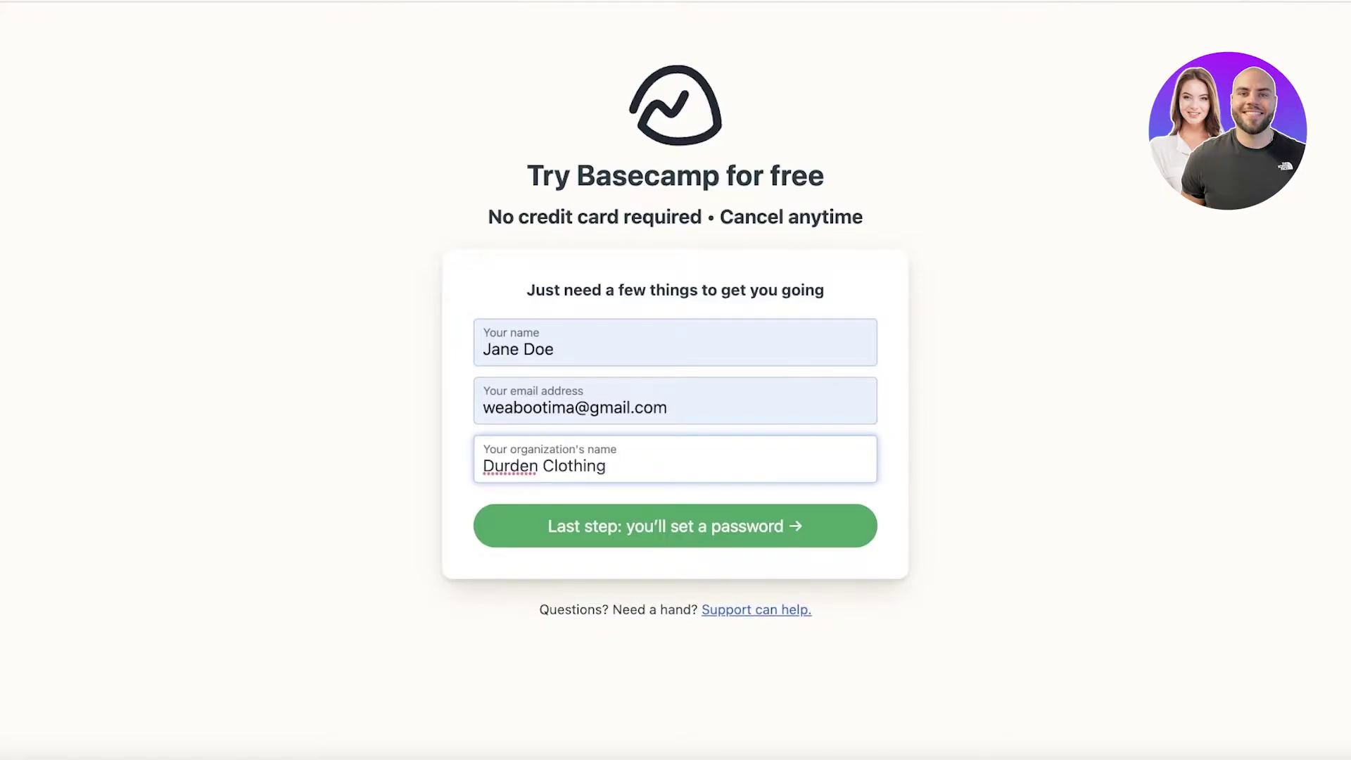
- Enter the account password, create the account, and decline Chrome's password-save prompt
{"action": "left_click", "coordinate": [618, 543]}
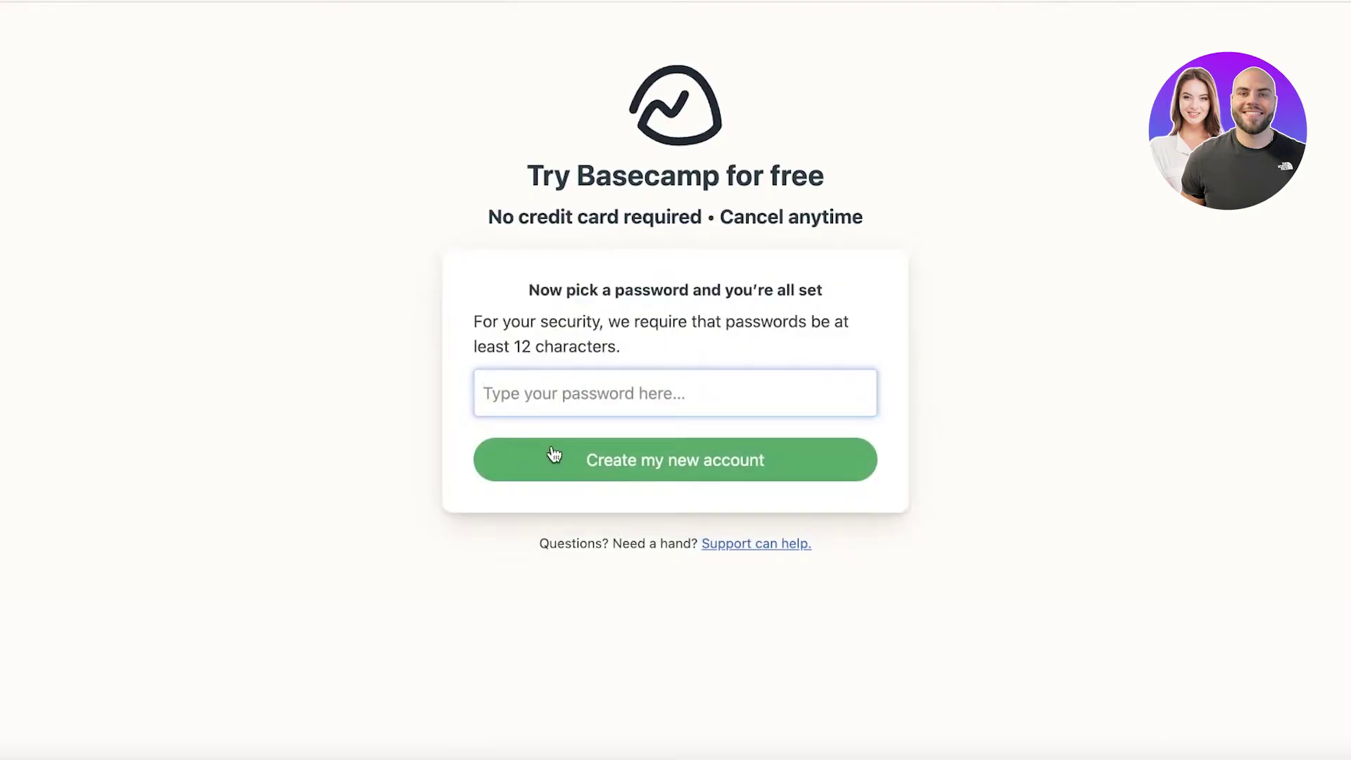
{"action": "key", "text": "super+v"}
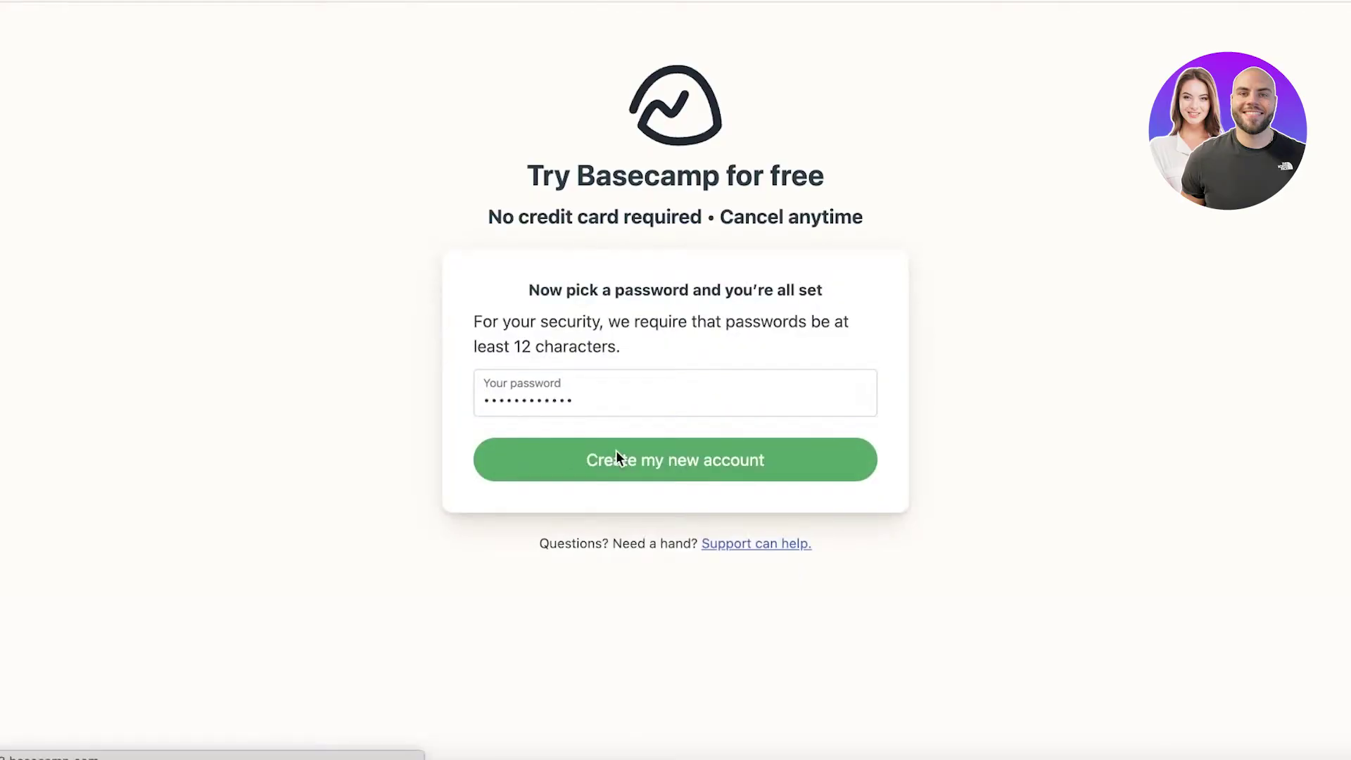
{"action": "left_click", "coordinate": [617, 456]}
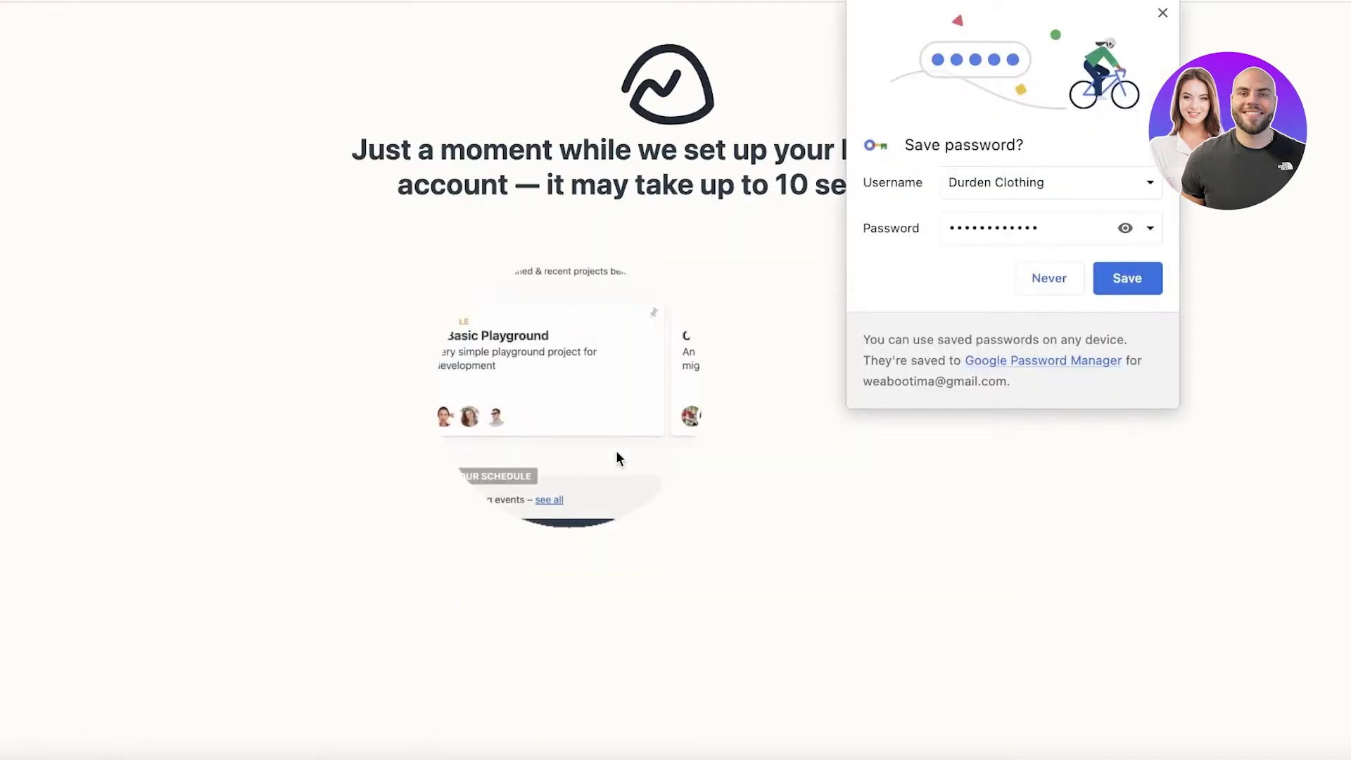
{"action": "left_click", "coordinate": [1051, 281]}
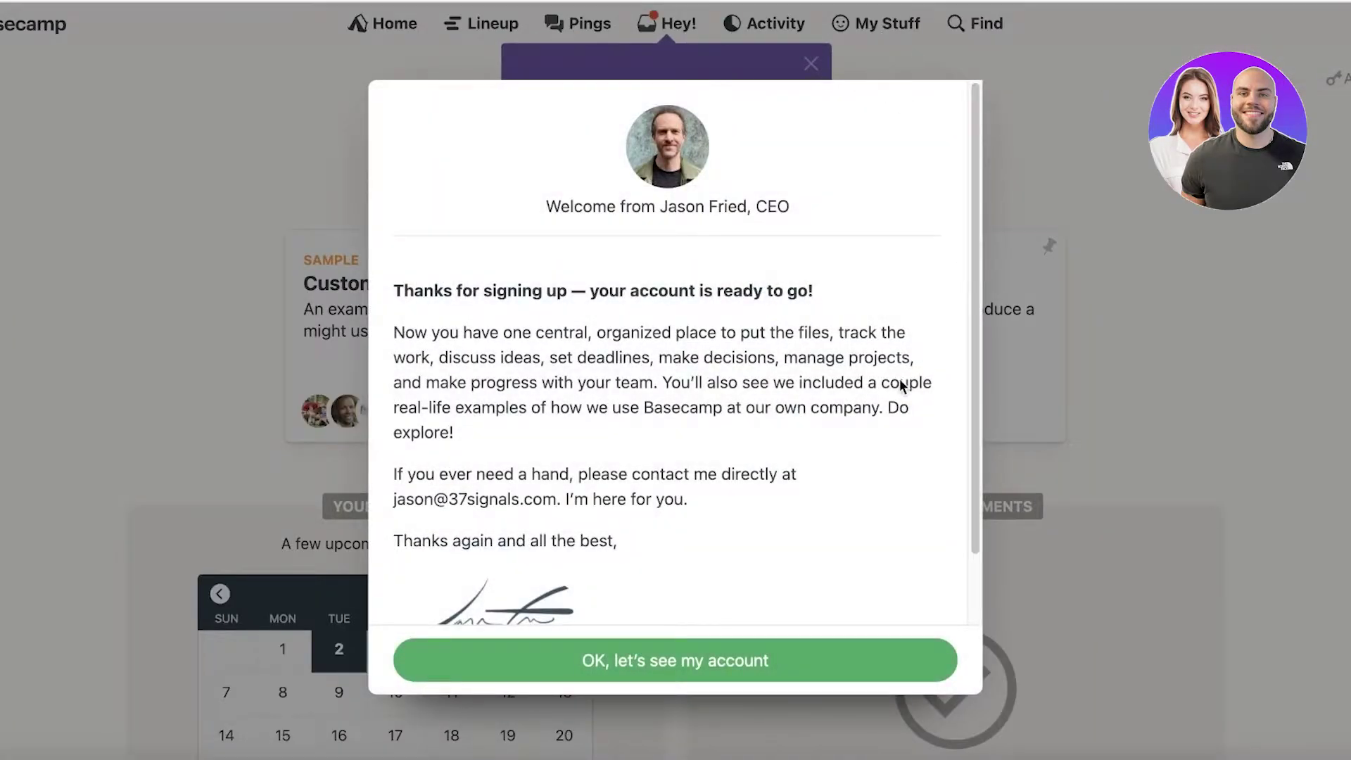
- Dismiss the welcome message and close the purple Hey! tip popup
{"action": "scroll", "coordinate": [727, 550], "scroll_direction": "down", "scroll_amount": 2}
{"action": "left_click", "coordinate": [653, 670]}
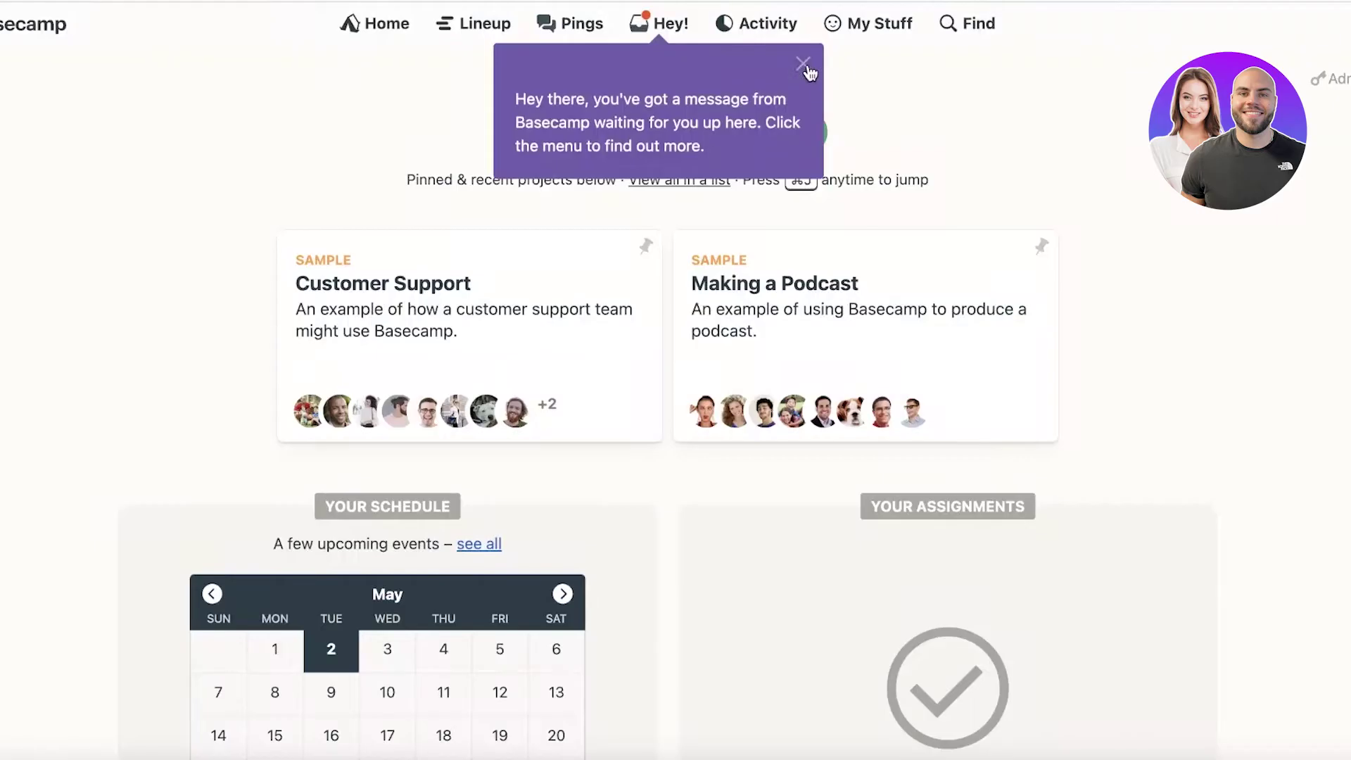
{"action": "left_click", "coordinate": [806, 63]}
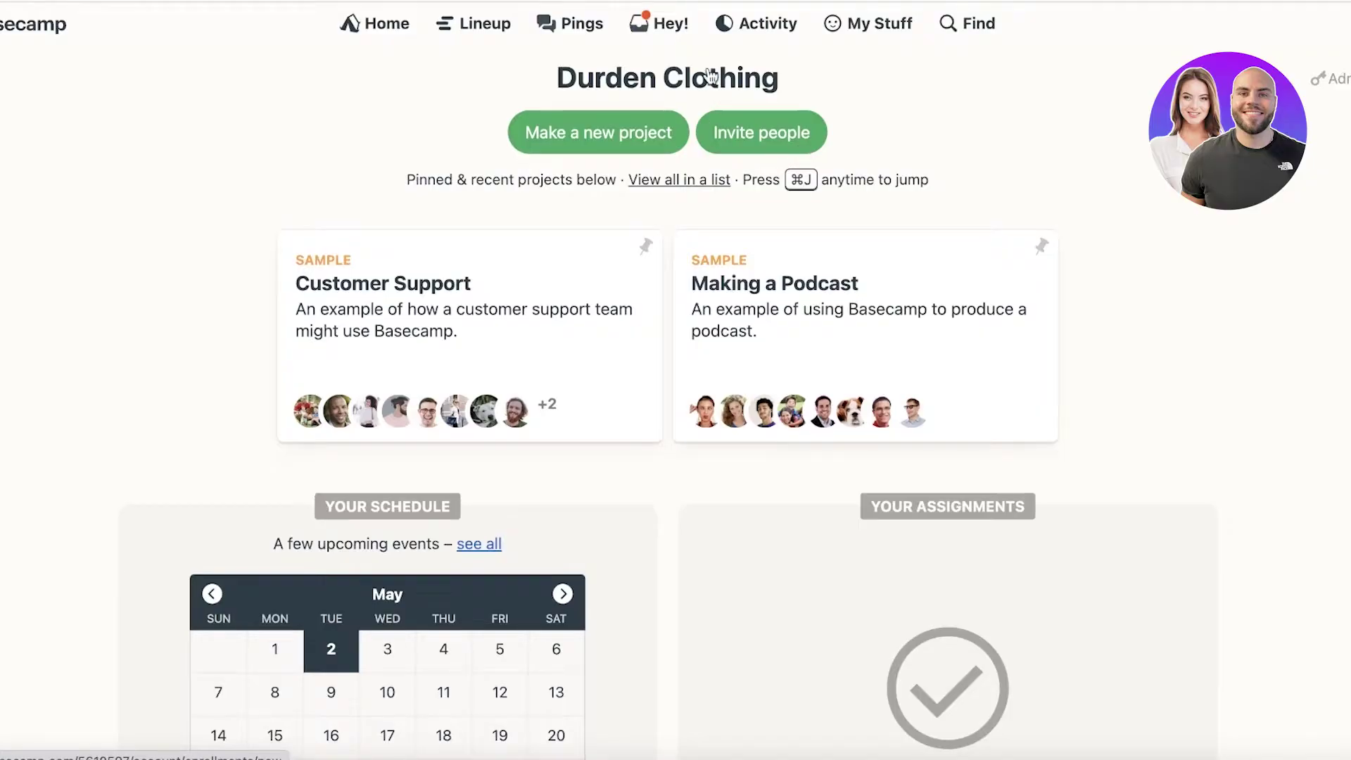
{"action": "left_click", "coordinate": [394, 34]}
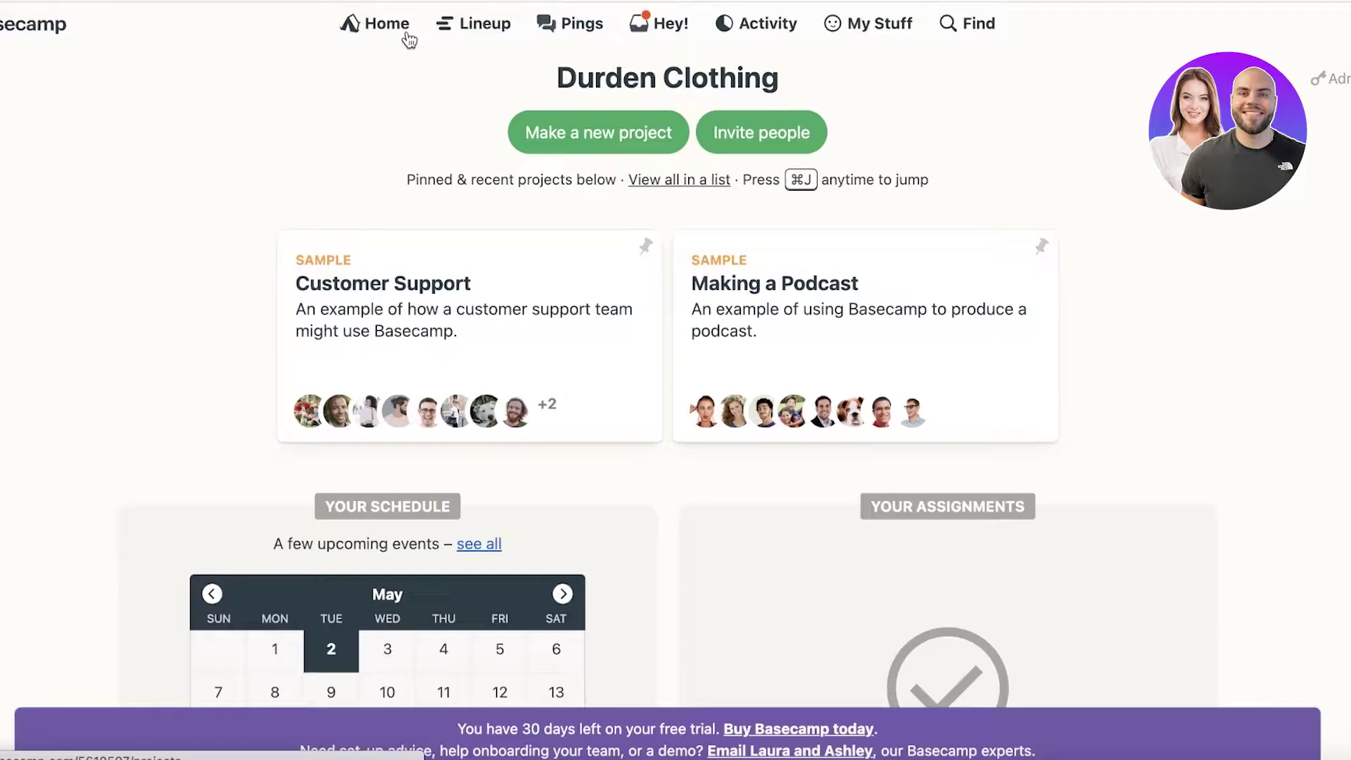
{"action": "left_click", "coordinate": [464, 35]}
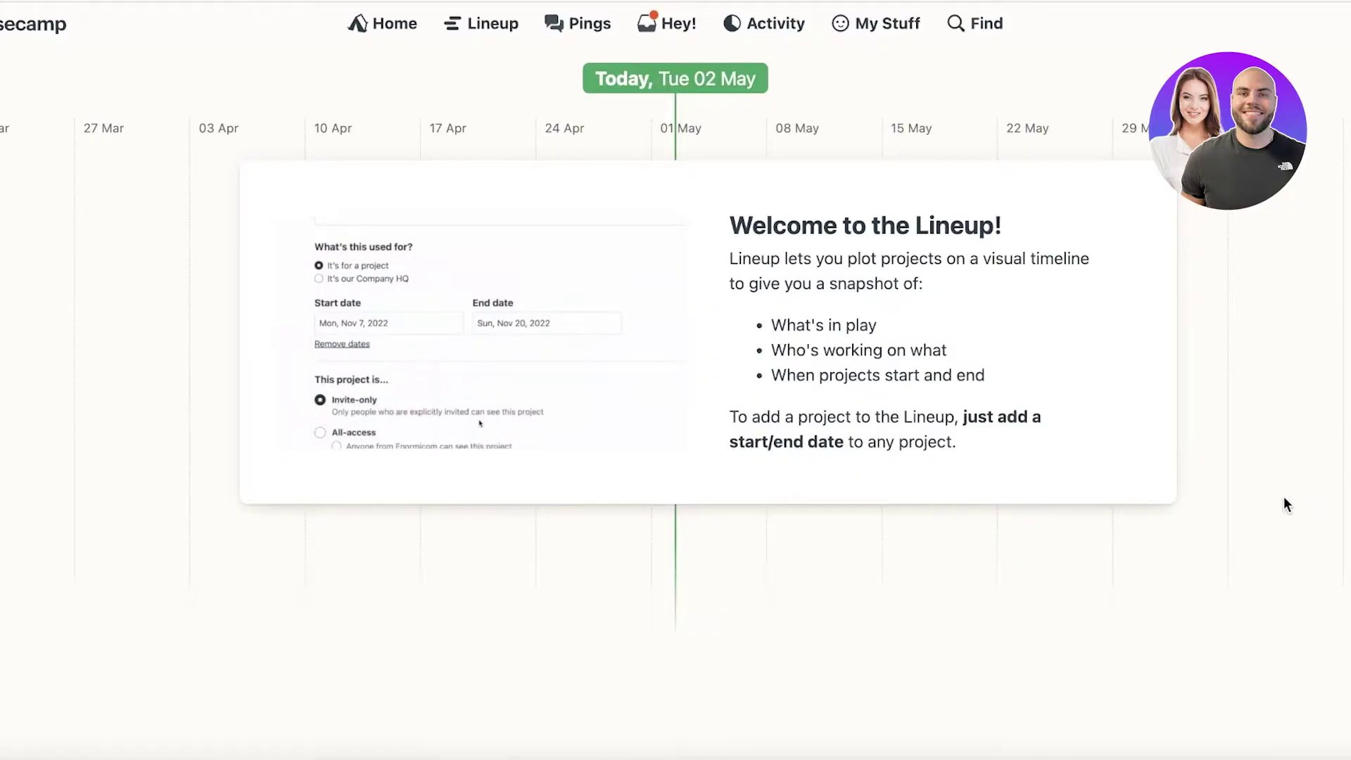
{"action": "left_click", "coordinate": [577, 23]}
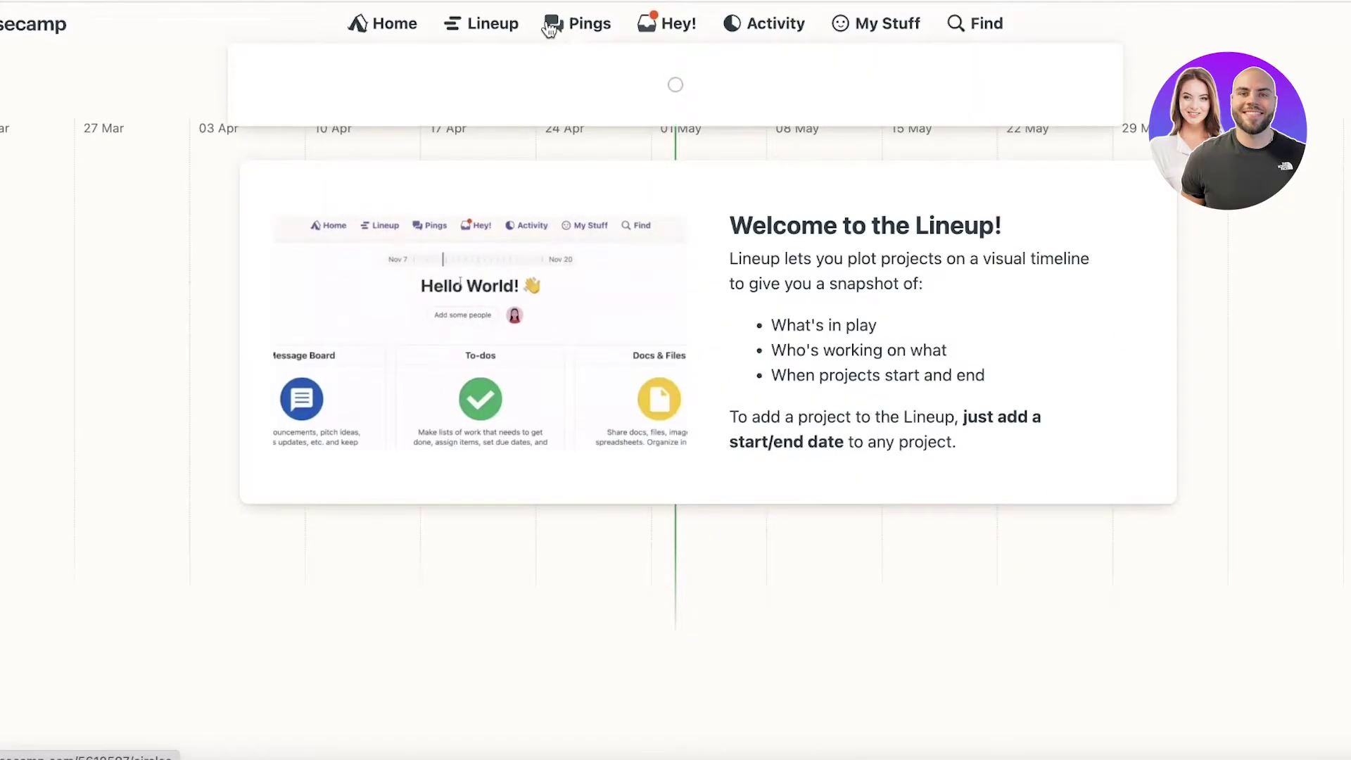
{"action": "left_click", "coordinate": [662, 27]}
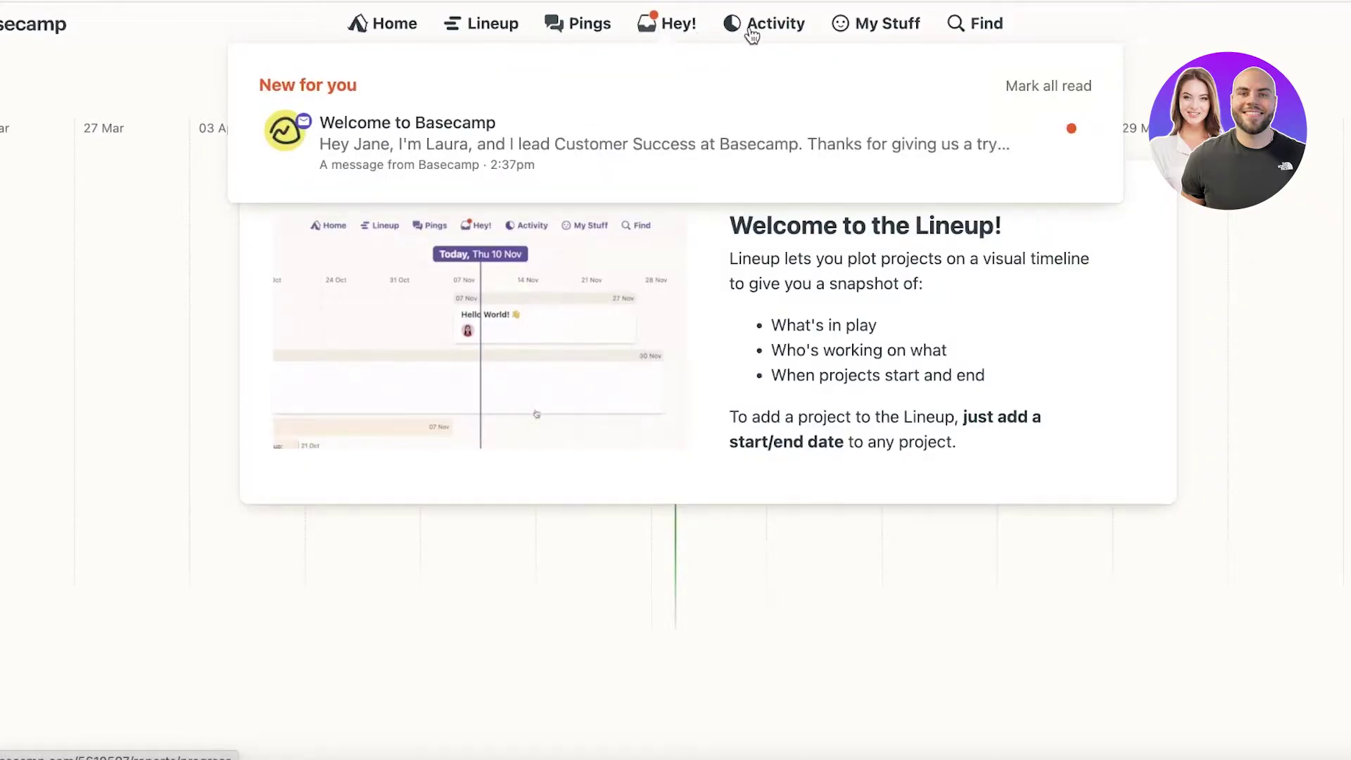
{"action": "left_click", "coordinate": [748, 32]}
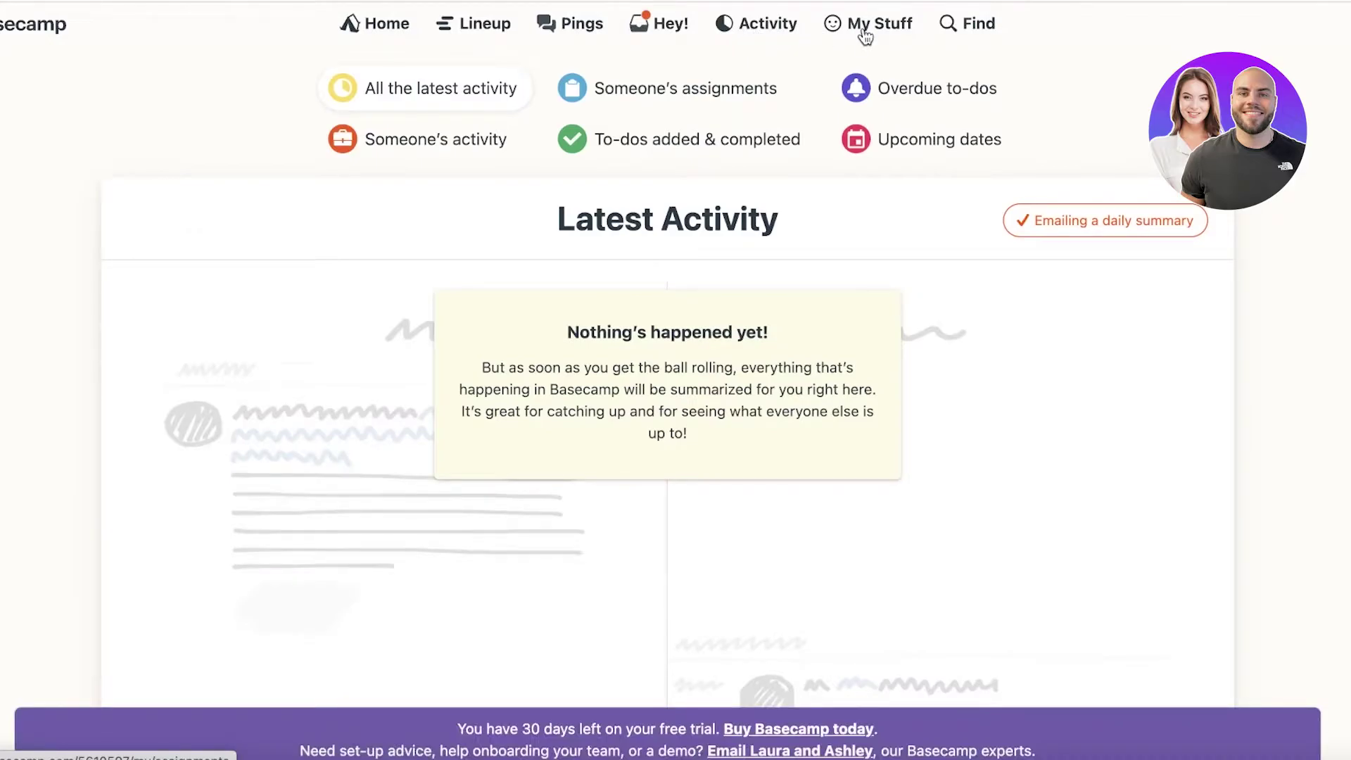
{"action": "left_click", "coordinate": [865, 35]}
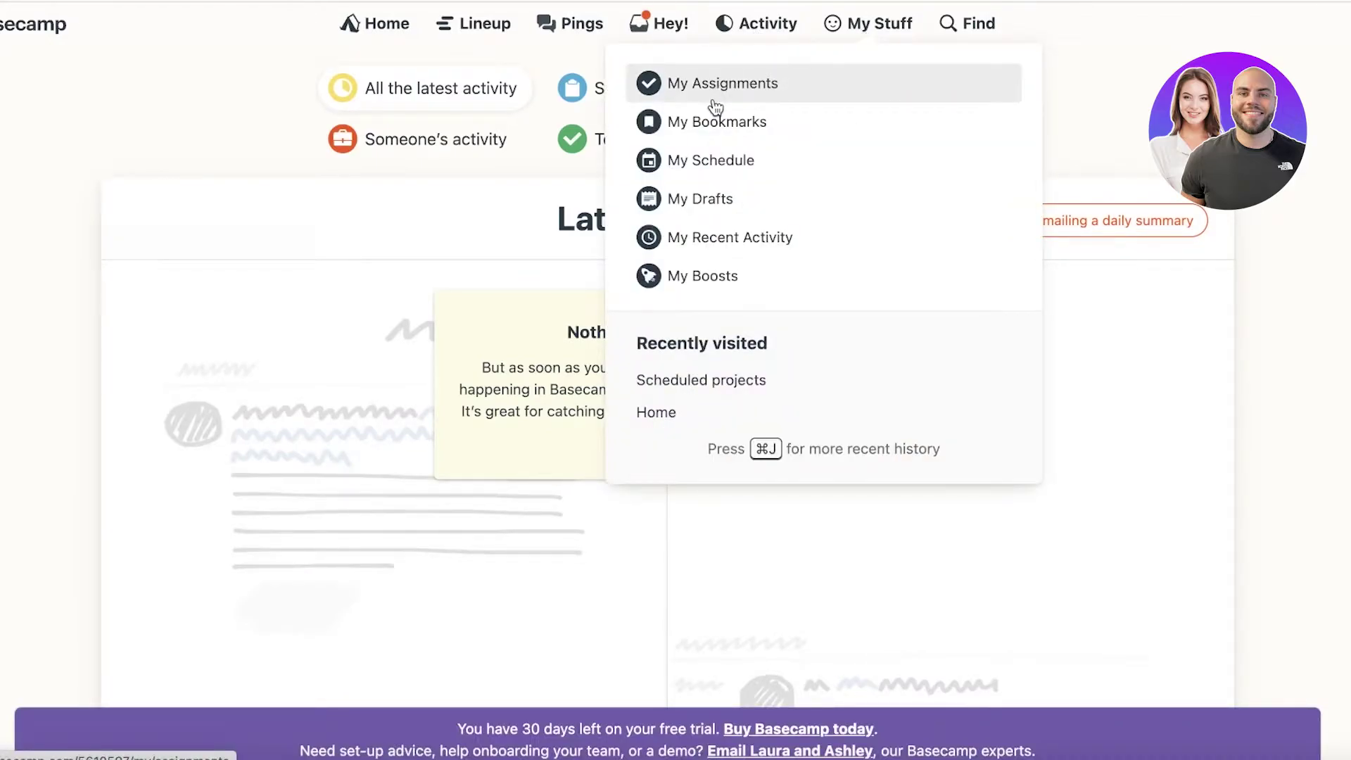
{"action": "left_click", "coordinate": [1108, 99]}
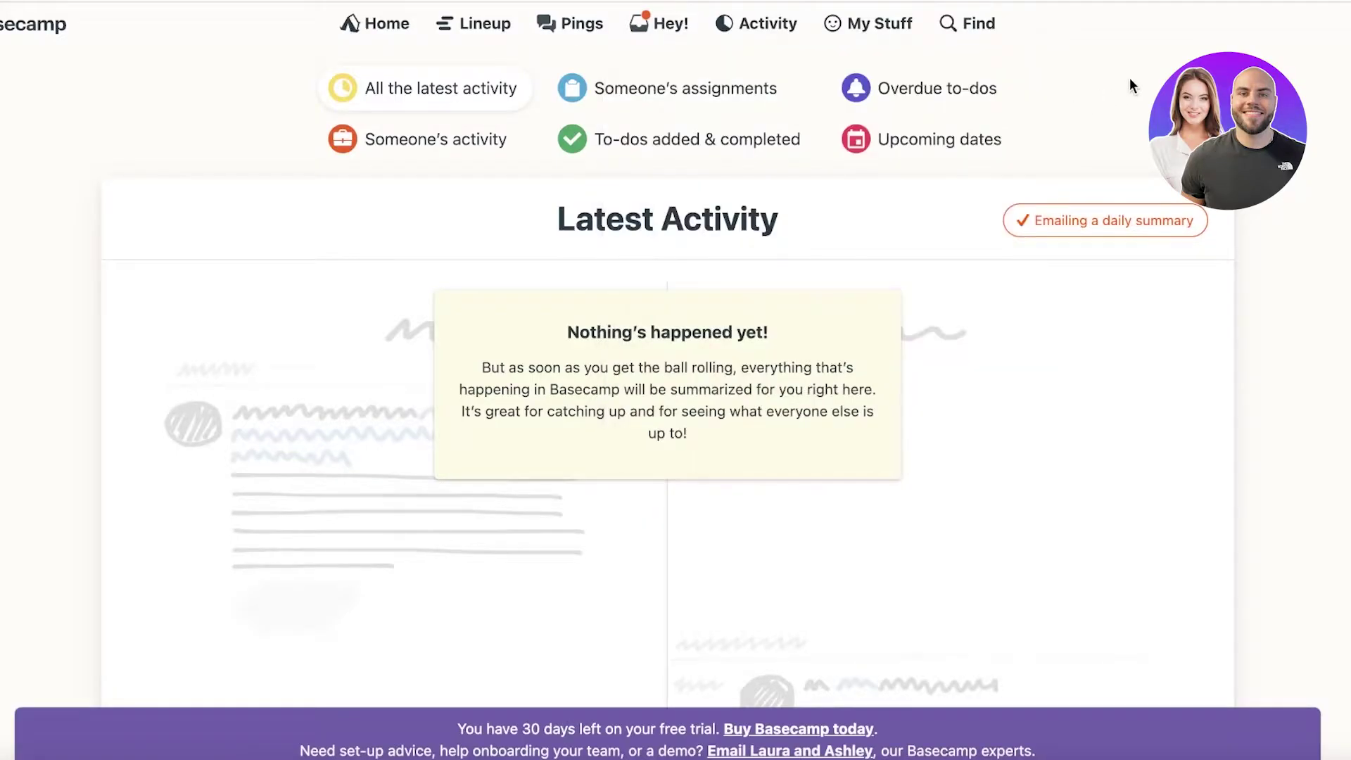
- From the home dashboard, start a project 'Online Store Revamp' described 'Plans for Revamping durdens online platform'
{"action": "left_click", "coordinate": [349, 28]}
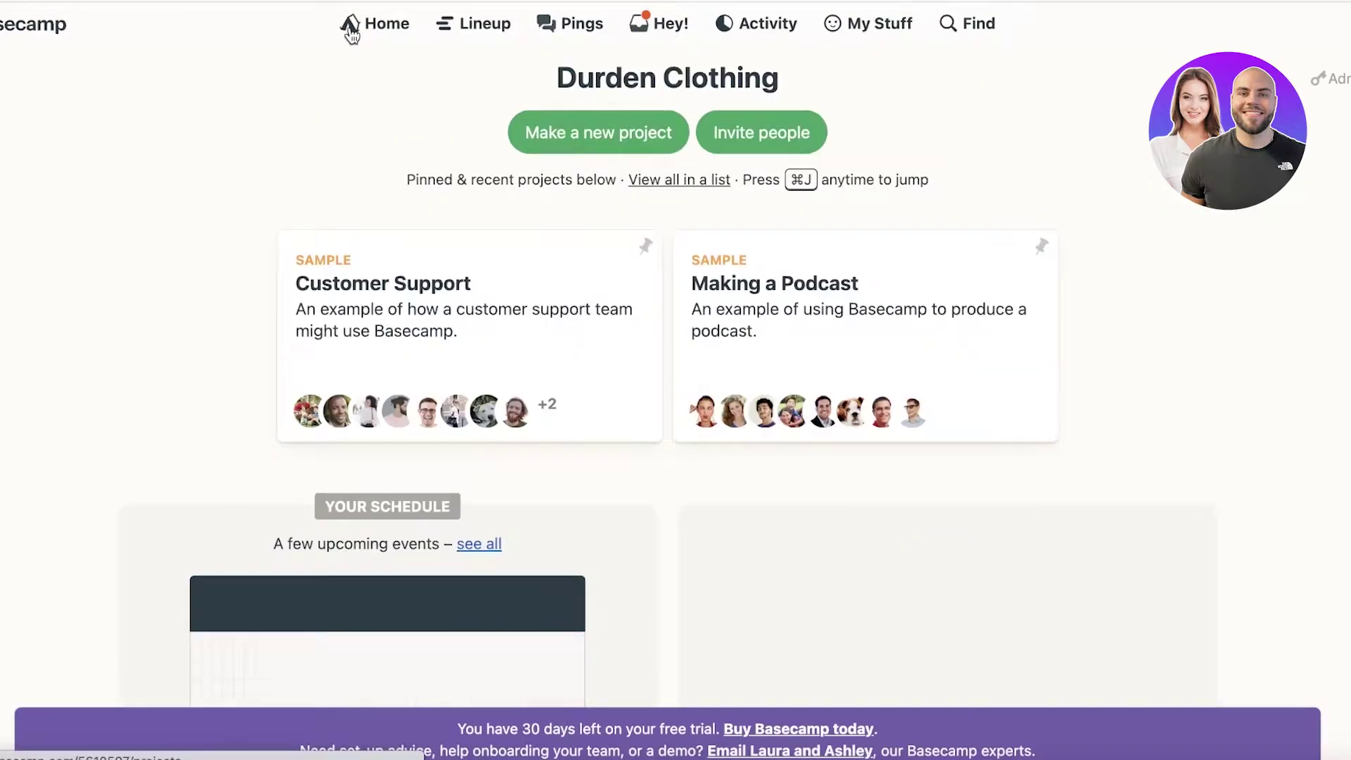
{"action": "left_click", "coordinate": [563, 142]}
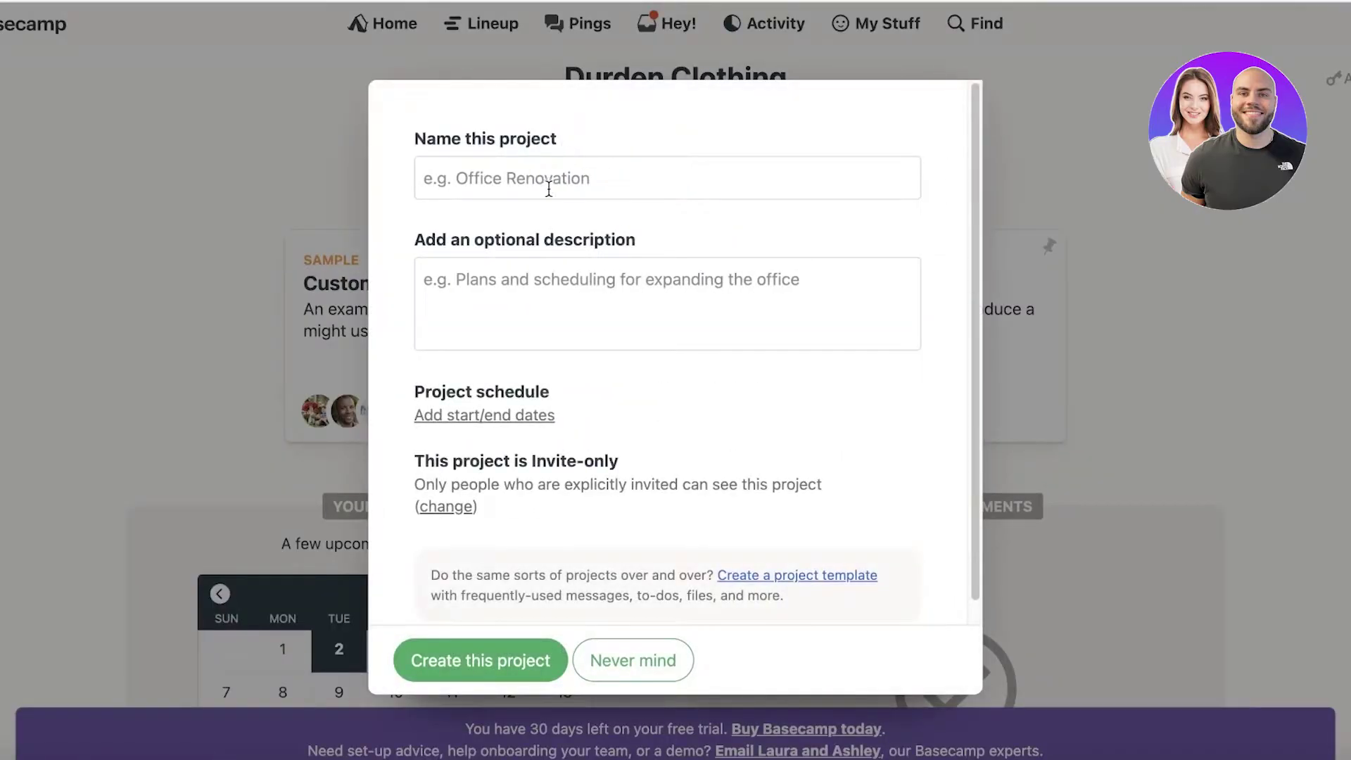
{"action": "left_click", "coordinate": [549, 185]}
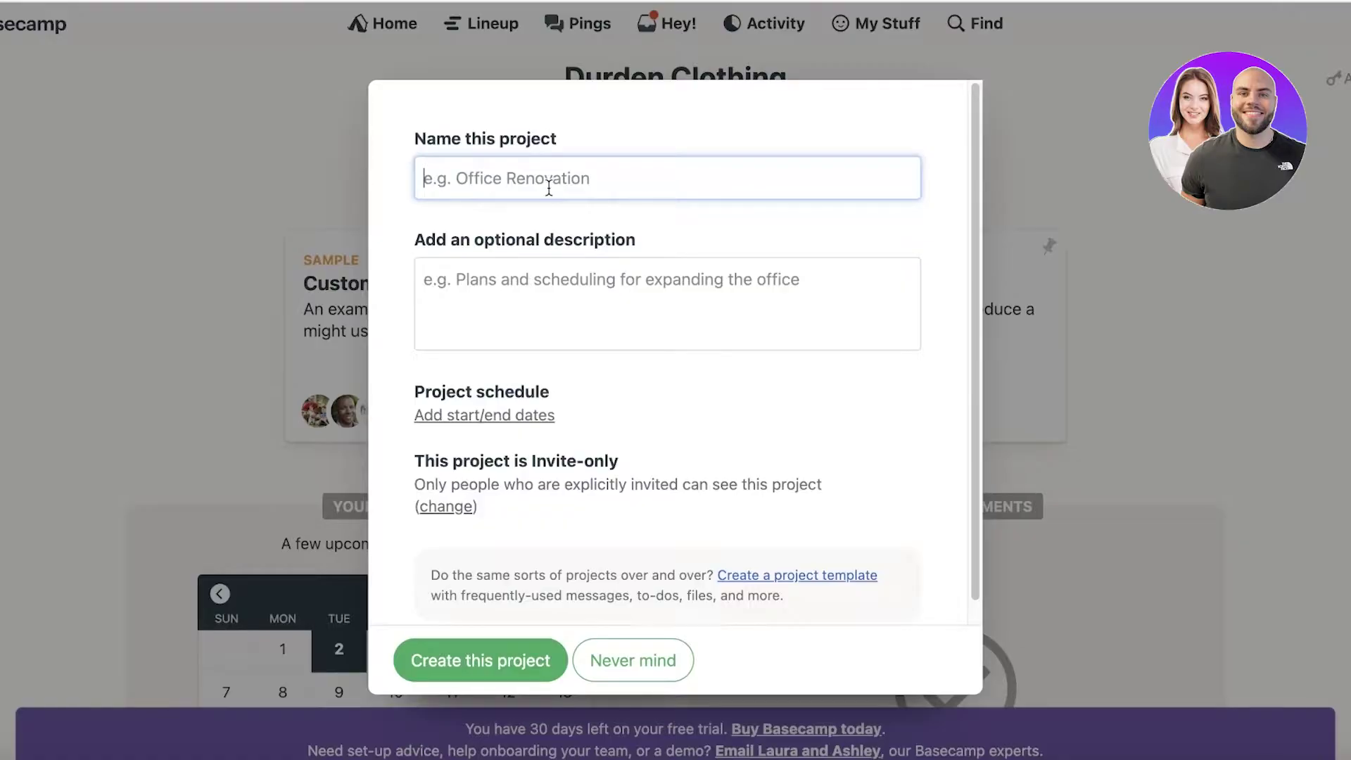
{"action": "type", "text": "O"}
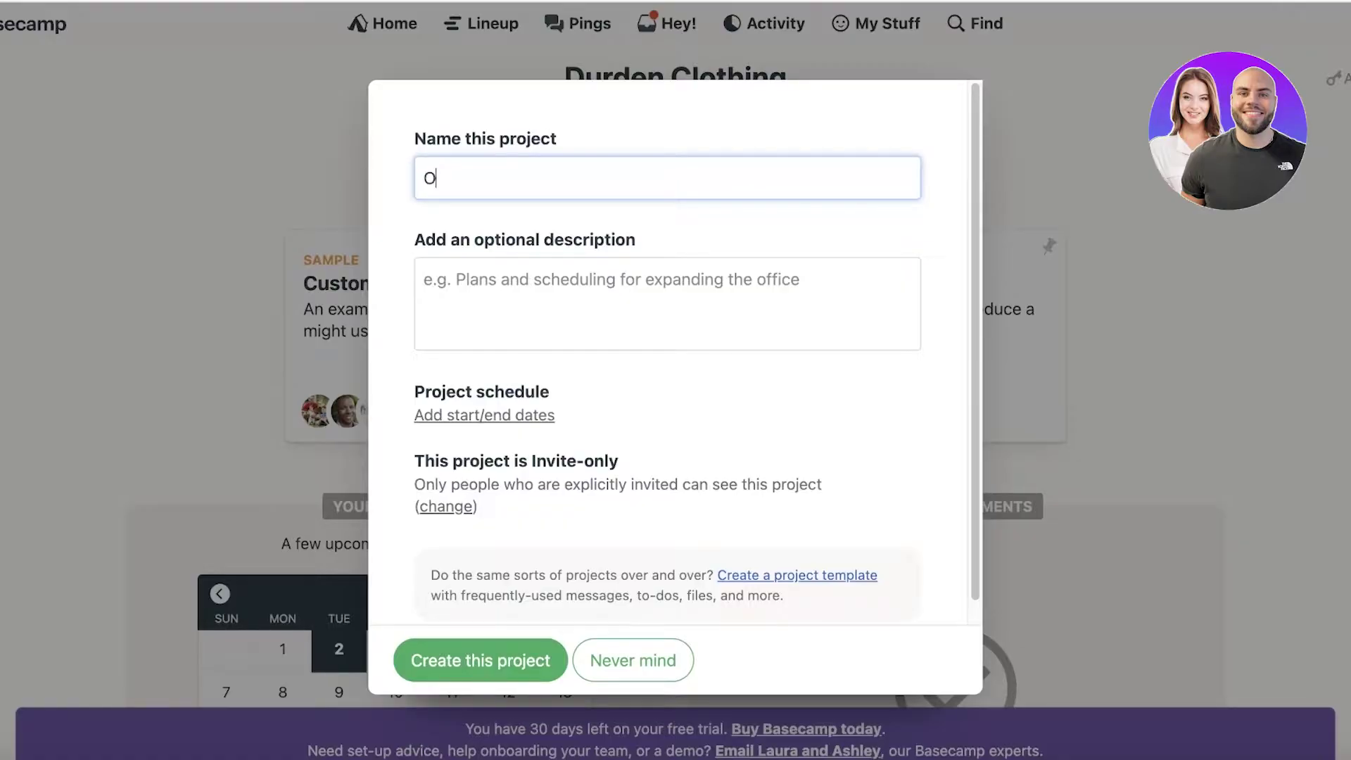
{"action": "type", "text": "nline Store Revamp"}
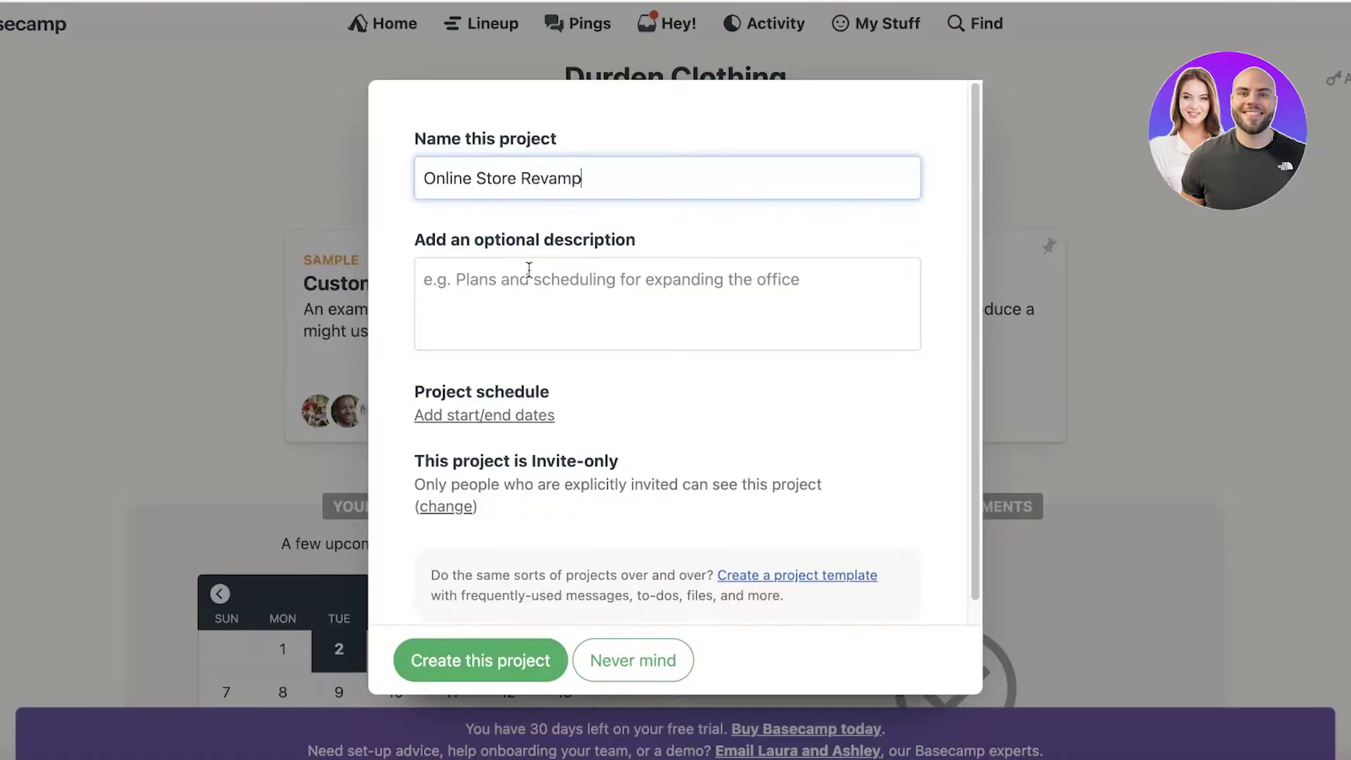
{"action": "left_click", "coordinate": [528, 269]}
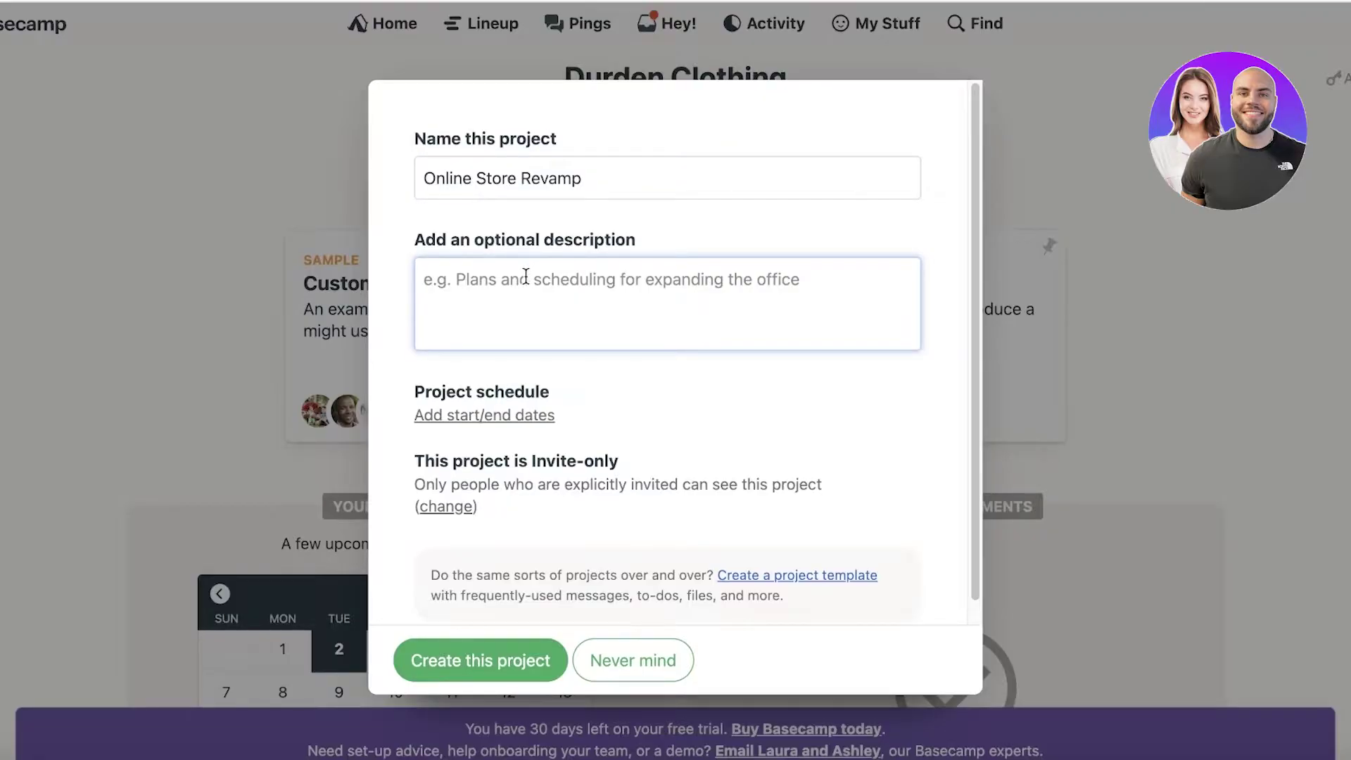
{"action": "type", "text": "Plans for Revamping durdens online platform"}
{"action": "scroll", "coordinate": [739, 458], "scroll_direction": "down", "scroll_amount": 1}
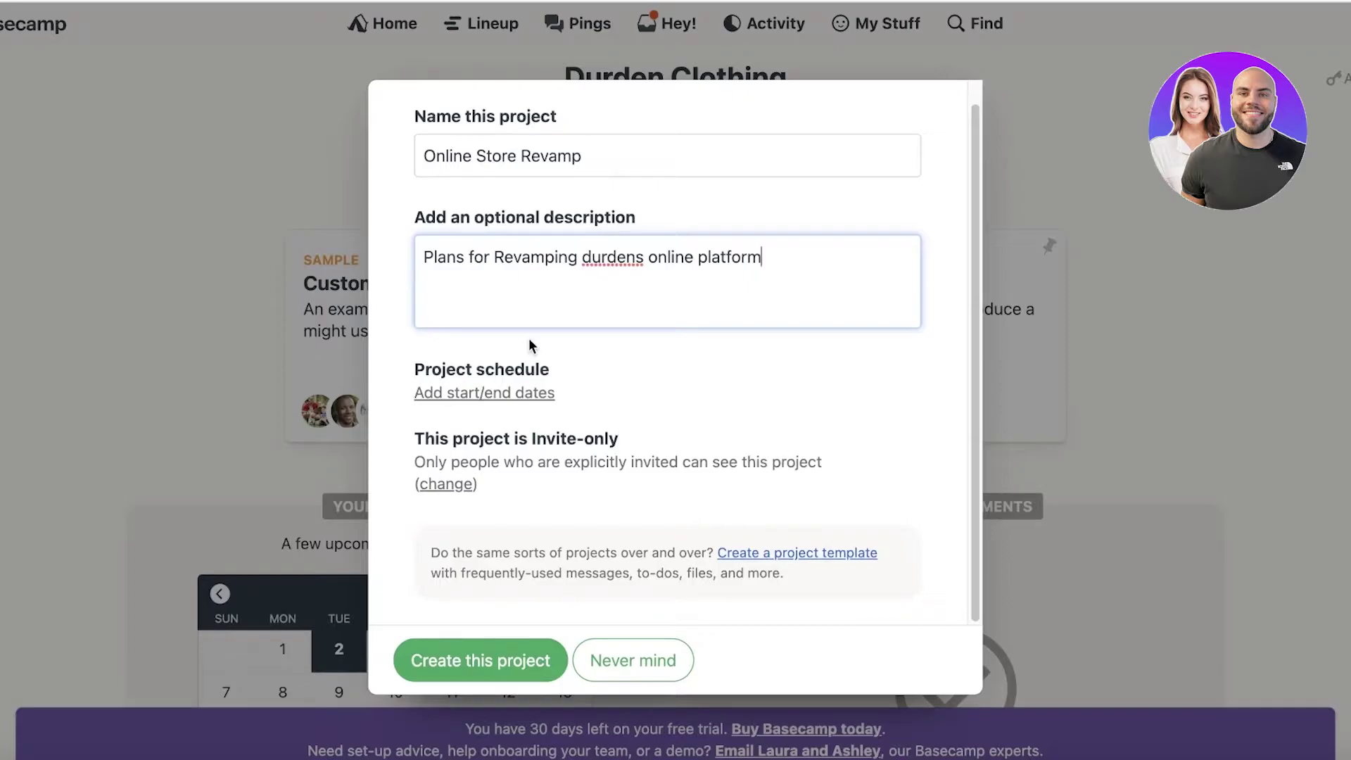
- Give the project dates May 2 to May 31, 2023, then click 'Create this project'
{"action": "left_click", "coordinate": [491, 394]}
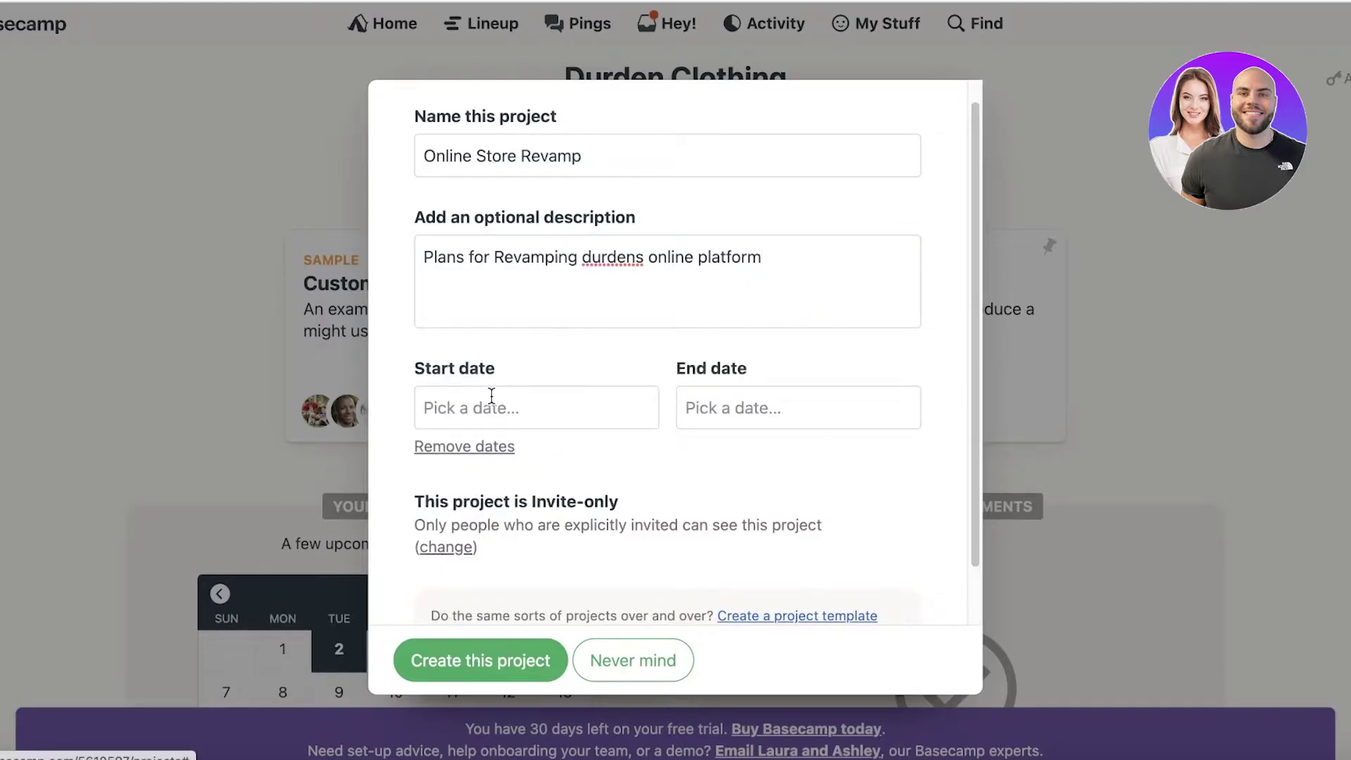
{"action": "left_click", "coordinate": [807, 418]}
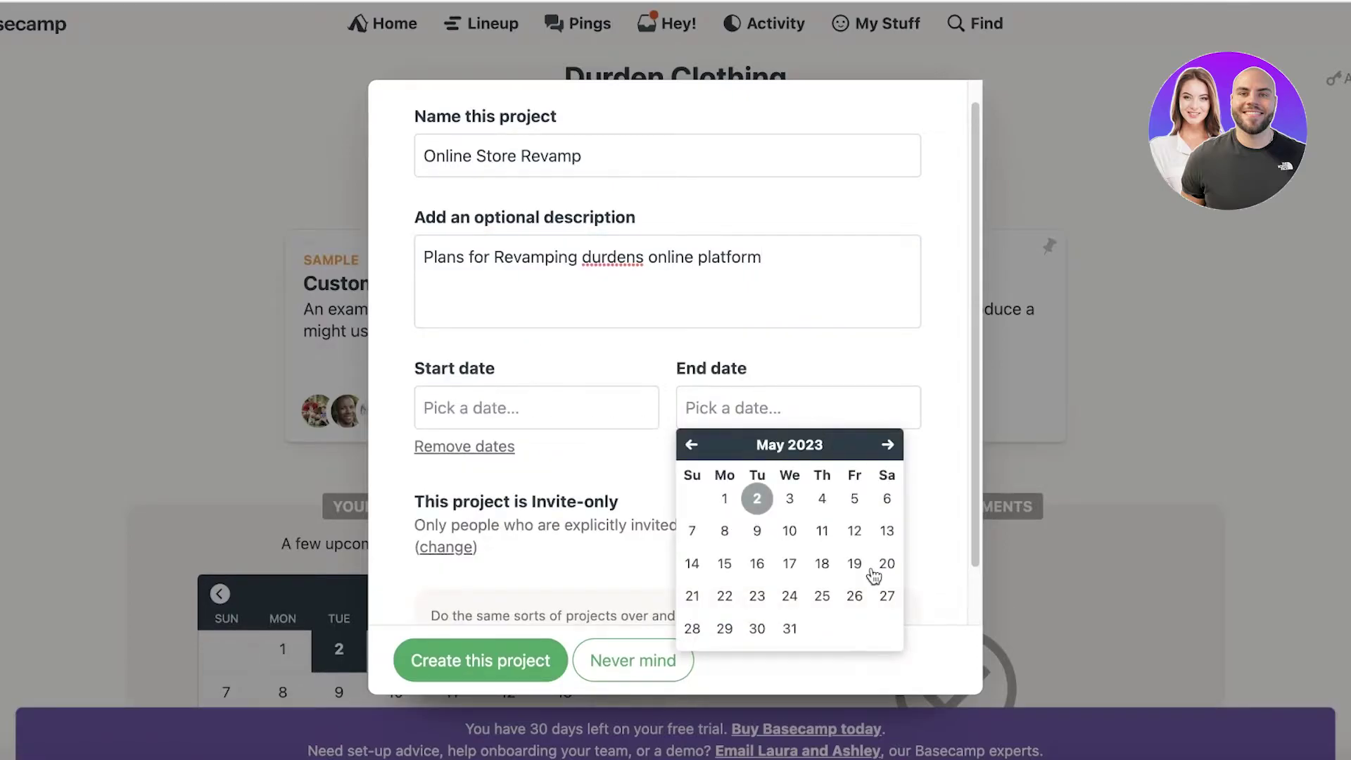
{"action": "left_click", "coordinate": [791, 630]}
{"action": "scroll", "coordinate": [888, 441], "scroll_direction": "down", "scroll_amount": 1}
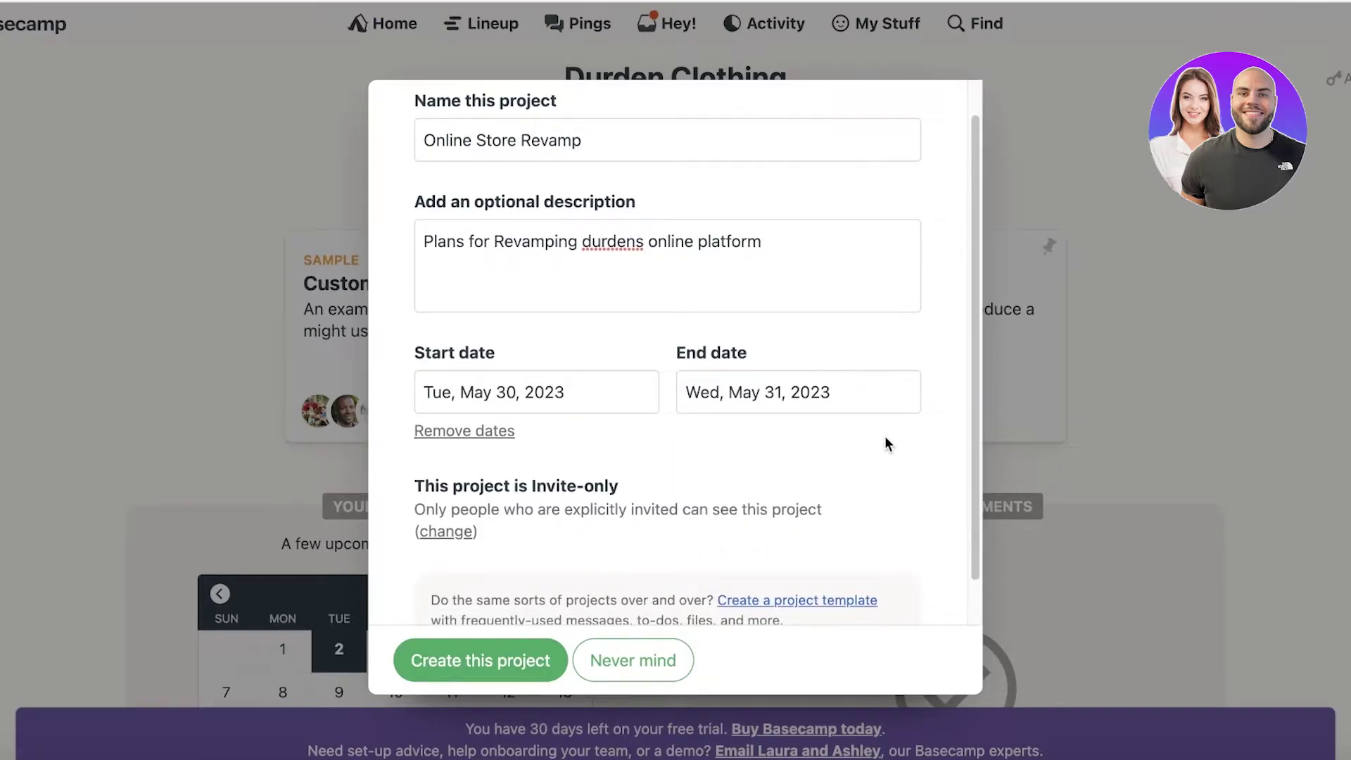
{"action": "left_click", "coordinate": [502, 365]}
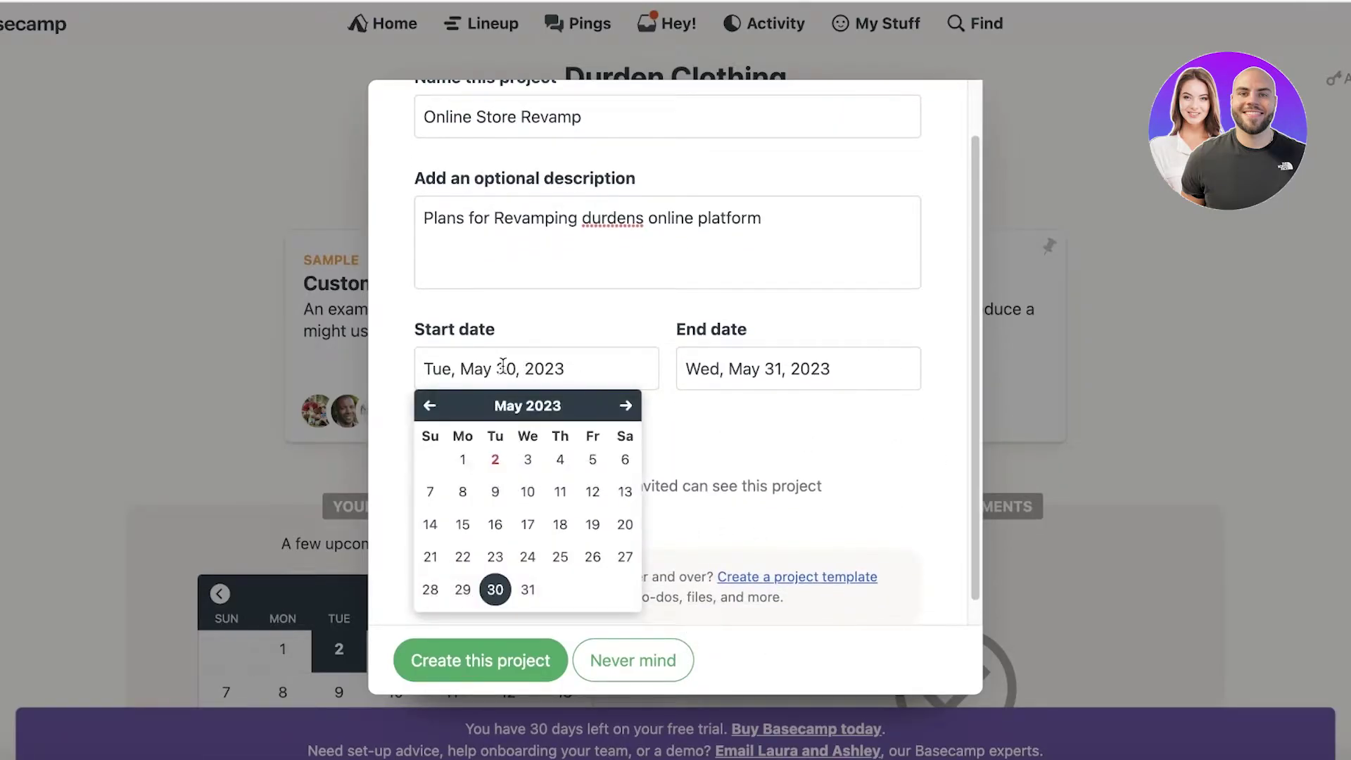
{"action": "left_click", "coordinate": [496, 460]}
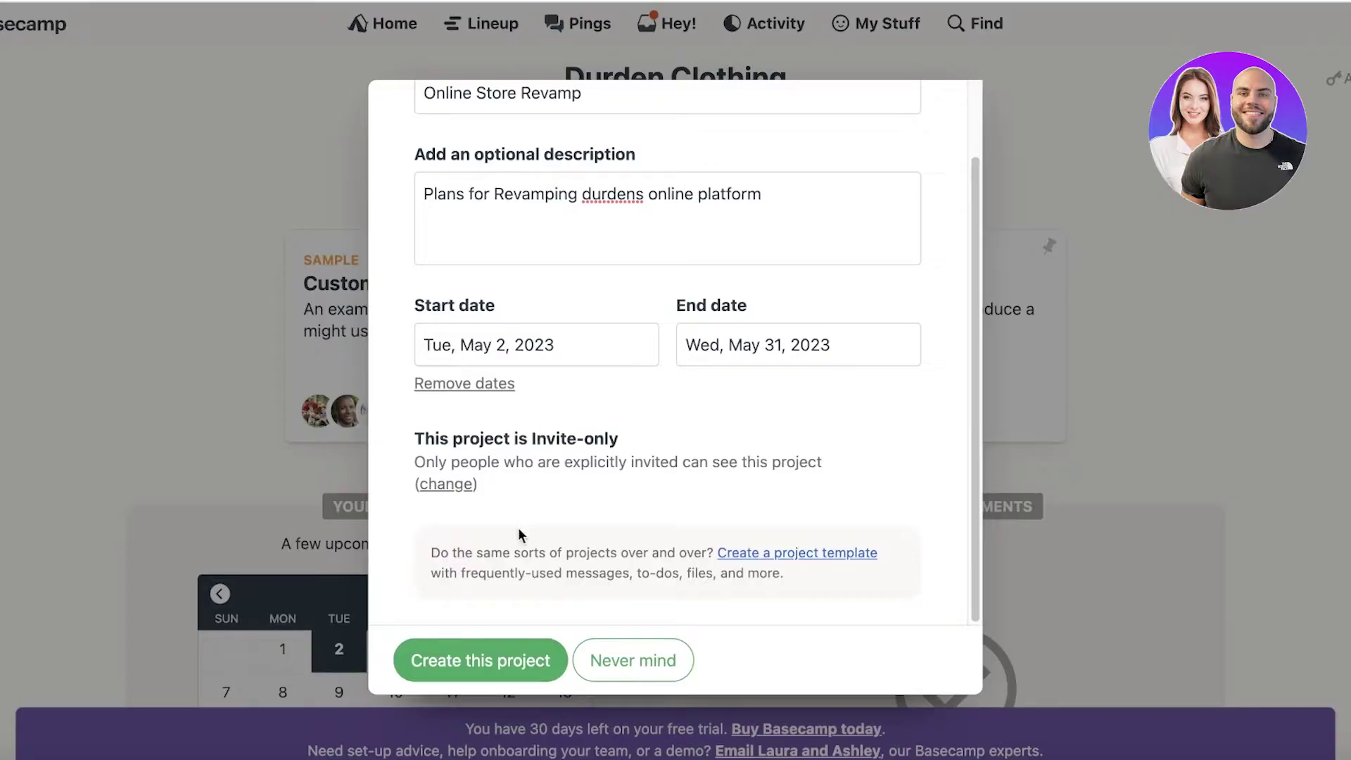
{"action": "left_click", "coordinate": [525, 675]}
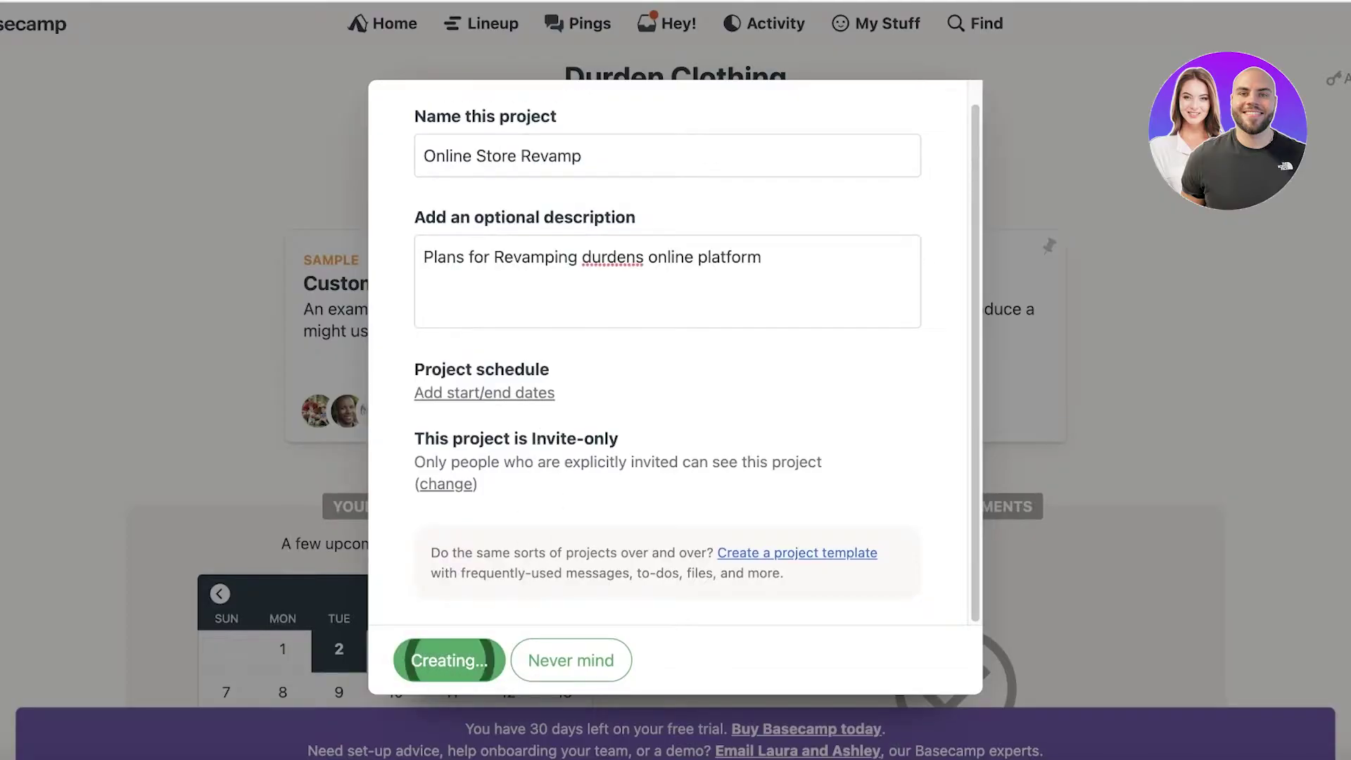
- Choose 'No thanks' on the setup-help popup and scroll through the Online Store Revamp page
{"action": "scroll", "coordinate": [758, 255], "scroll_direction": "down", "scroll_amount": 5}
{"action": "scroll", "coordinate": [757, 254], "scroll_direction": "up", "scroll_amount": 5}
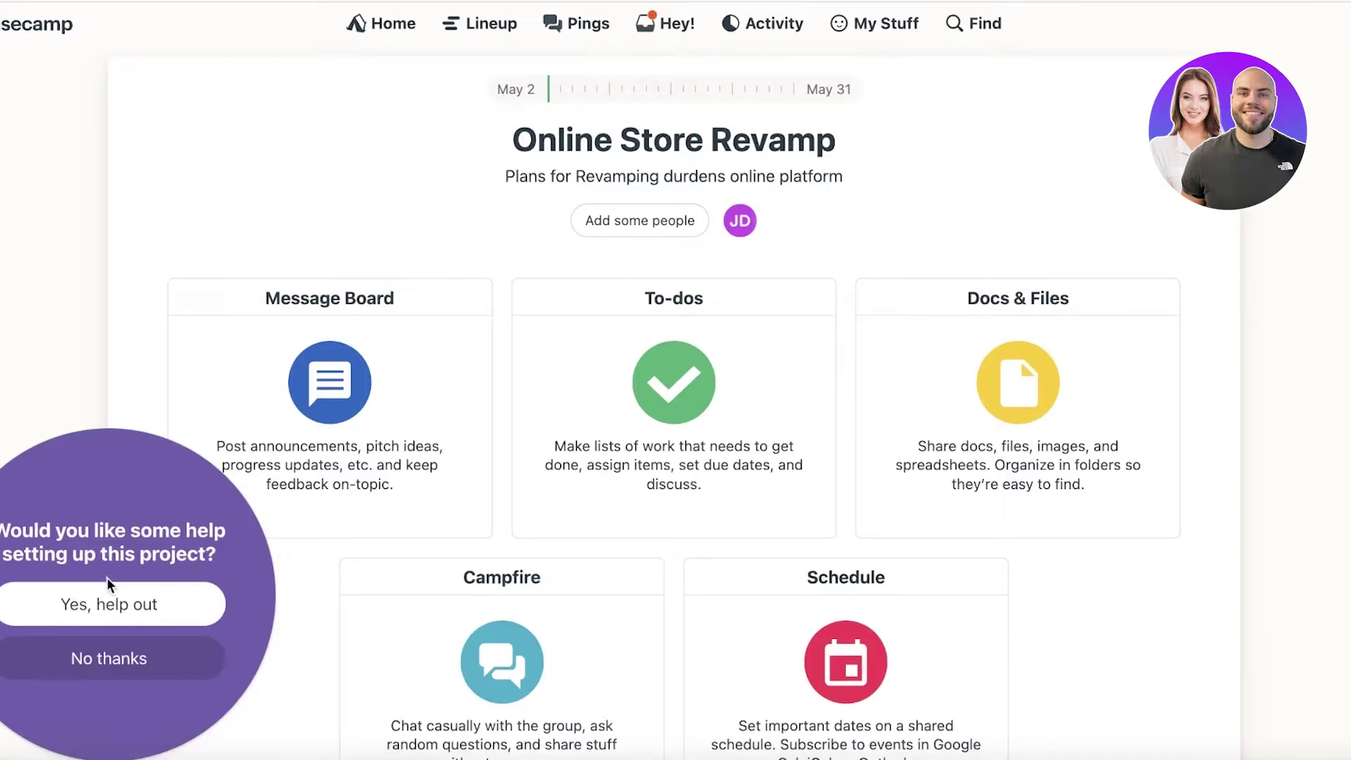
{"action": "left_click", "coordinate": [116, 658]}
{"action": "scroll", "coordinate": [506, 391], "scroll_direction": "down", "scroll_amount": 5}
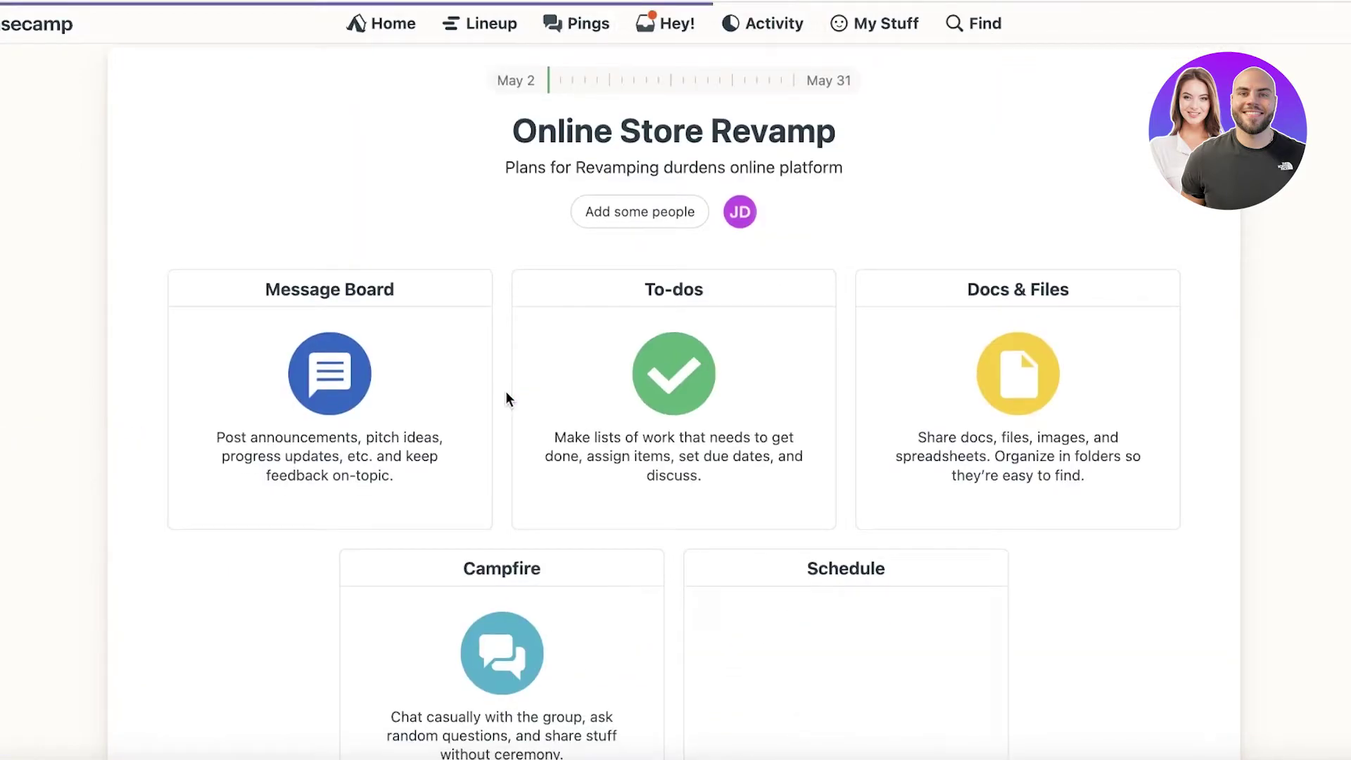
{"action": "scroll", "coordinate": [512, 392], "scroll_direction": "up", "scroll_amount": 4}
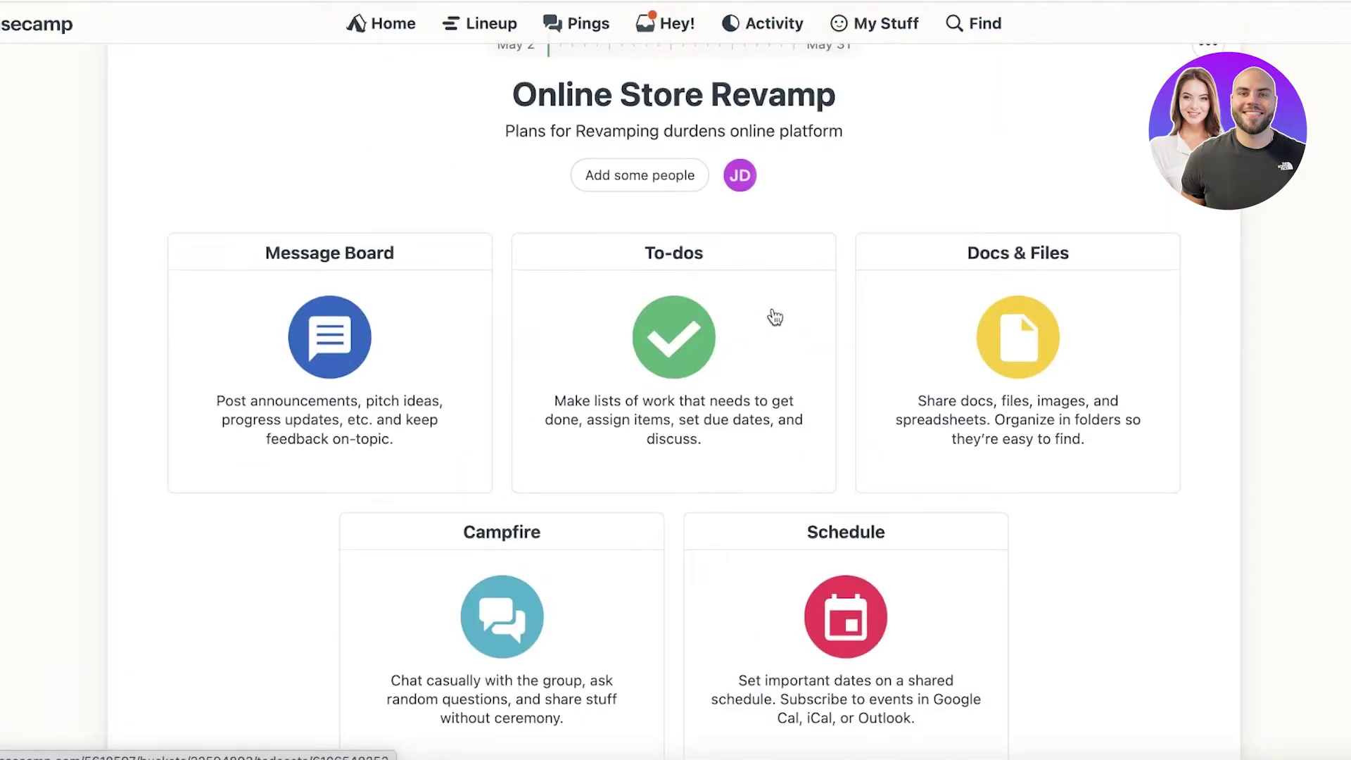
{"action": "scroll", "coordinate": [420, 430], "scroll_direction": "down", "scroll_amount": 3}
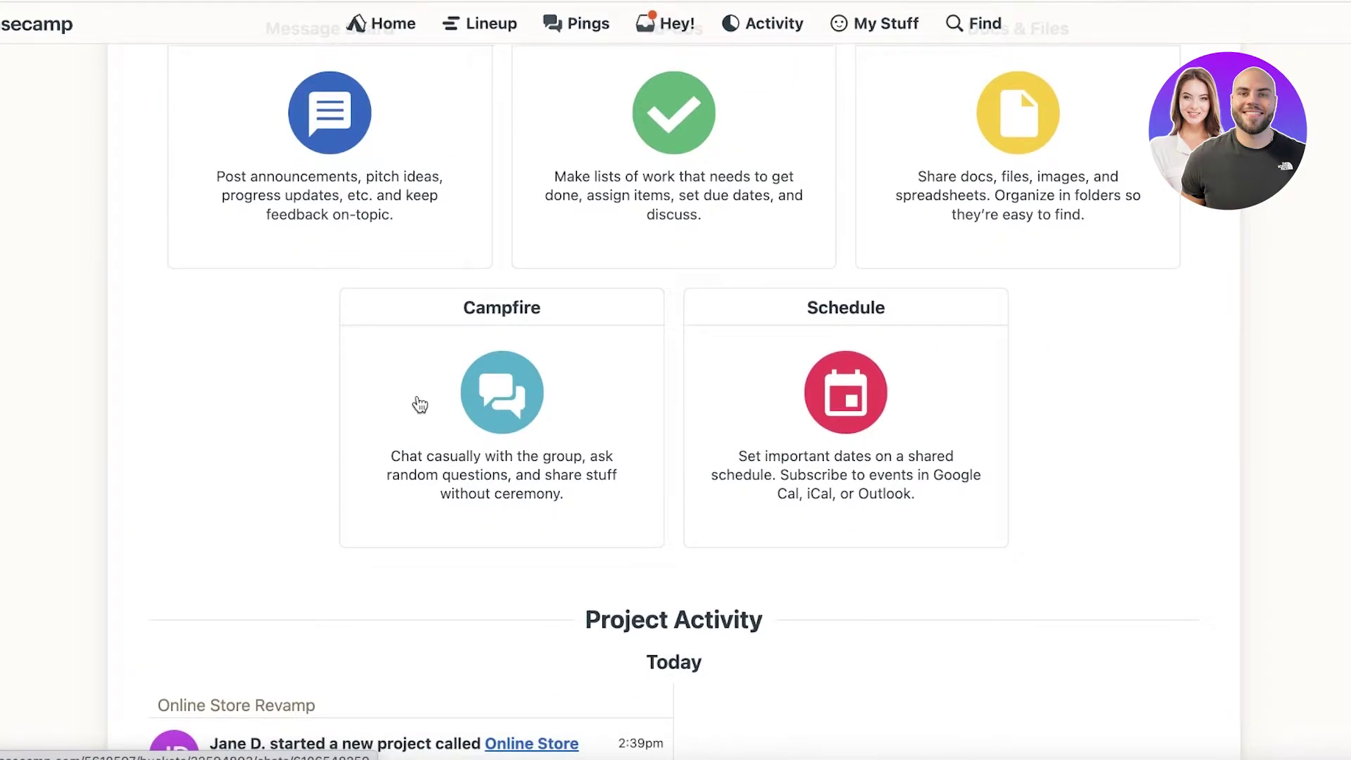
{"action": "scroll", "coordinate": [927, 416], "scroll_direction": "up", "scroll_amount": 3}
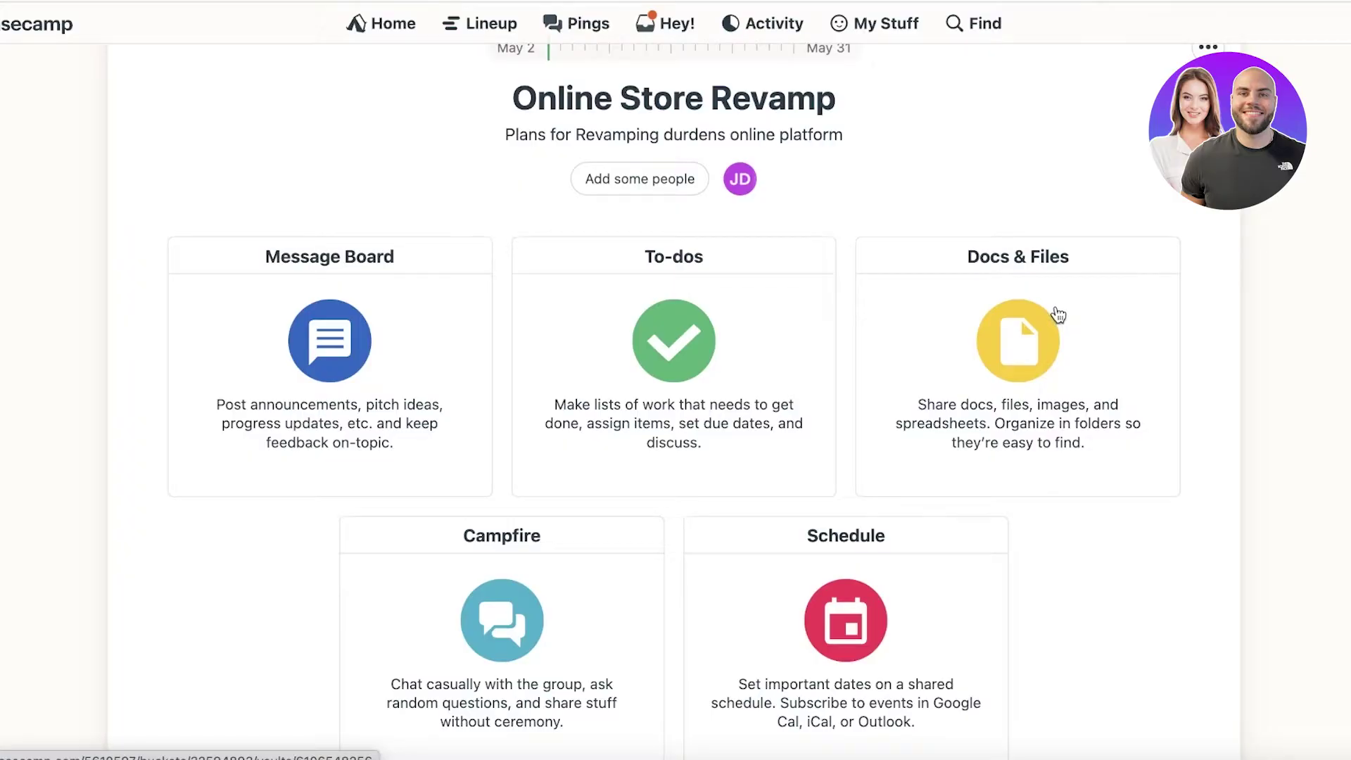
- Open Docs & Files, view the New... item options, then close the menu
{"action": "left_click", "coordinate": [1061, 317]}
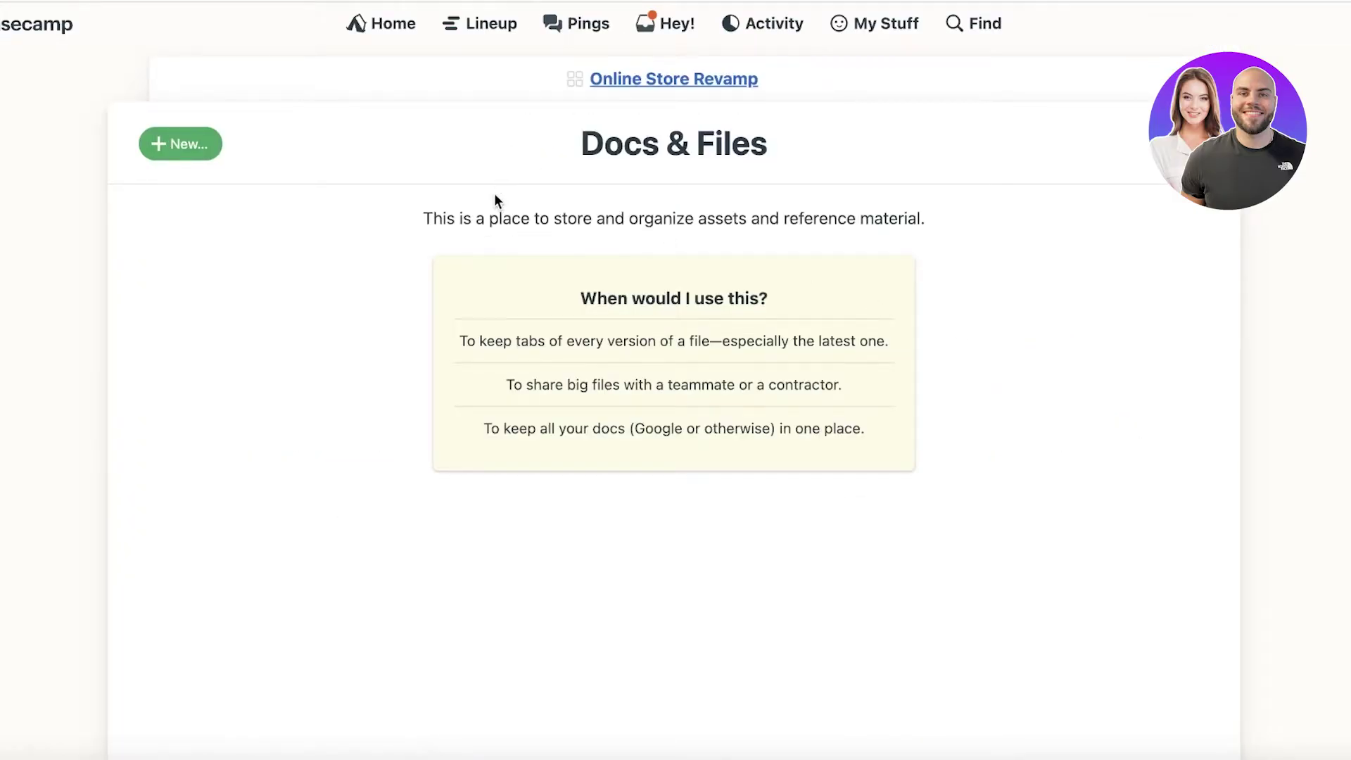
{"action": "left_click", "coordinate": [202, 150]}
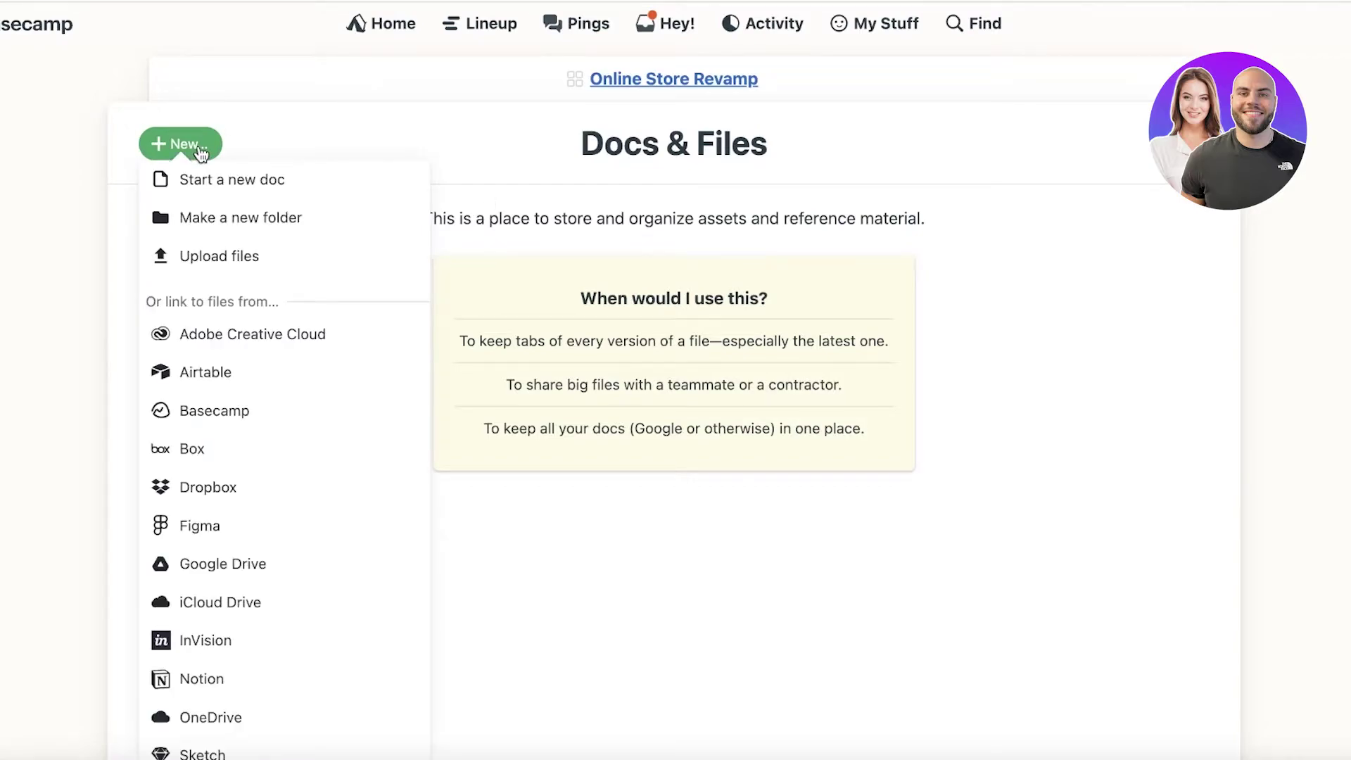
{"action": "left_click", "coordinate": [484, 137]}
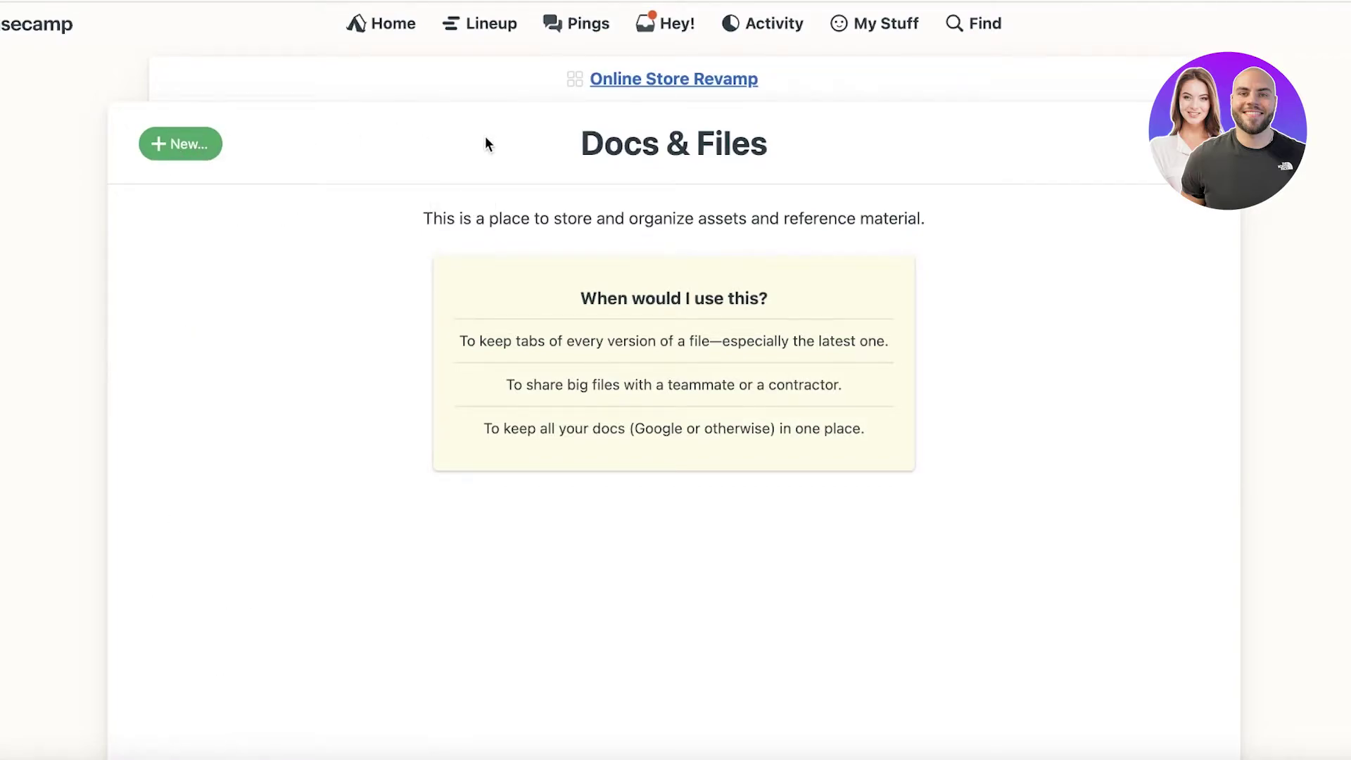
- Open the project's To-dos and begin a list named 'Ideas' with extra details
{"action": "left_click", "coordinate": [368, 31]}
{"action": "left_click", "coordinate": [670, 349]}
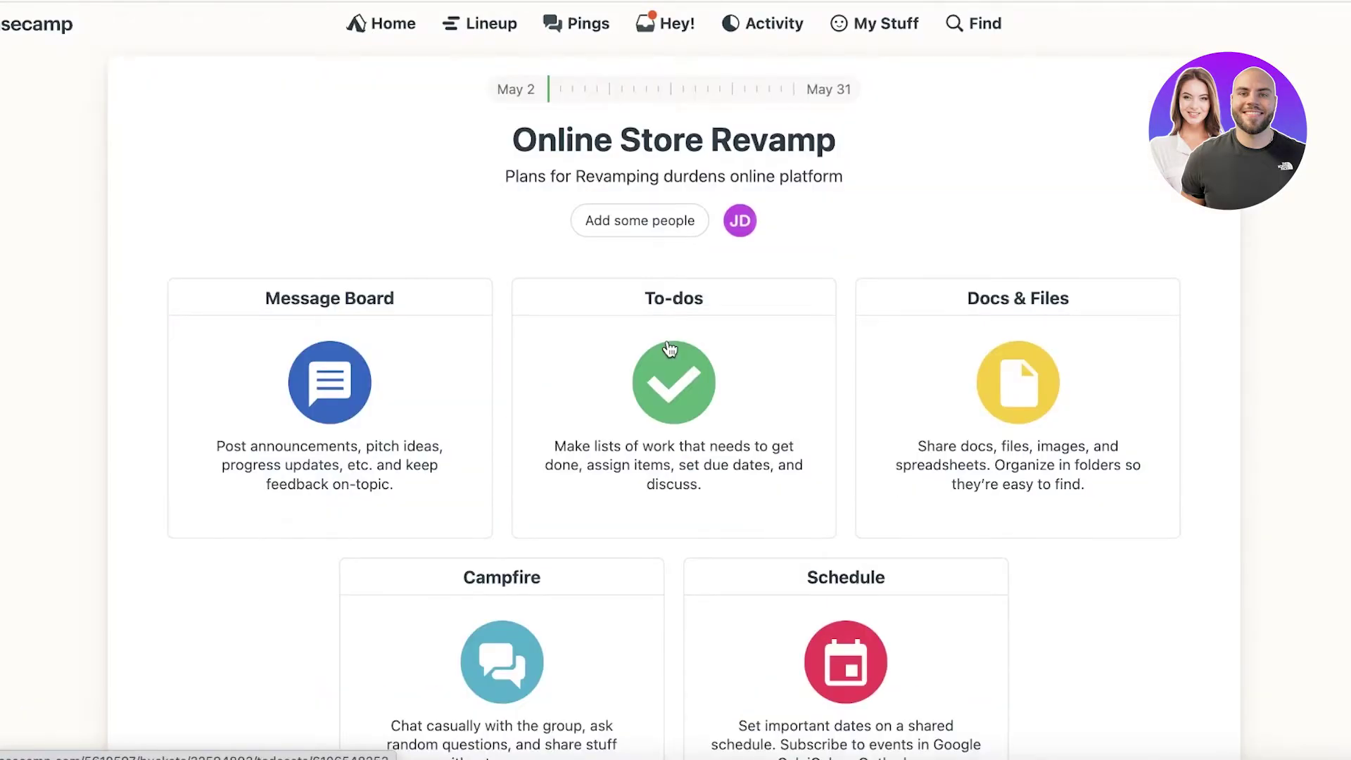
{"action": "left_click", "coordinate": [654, 398]}
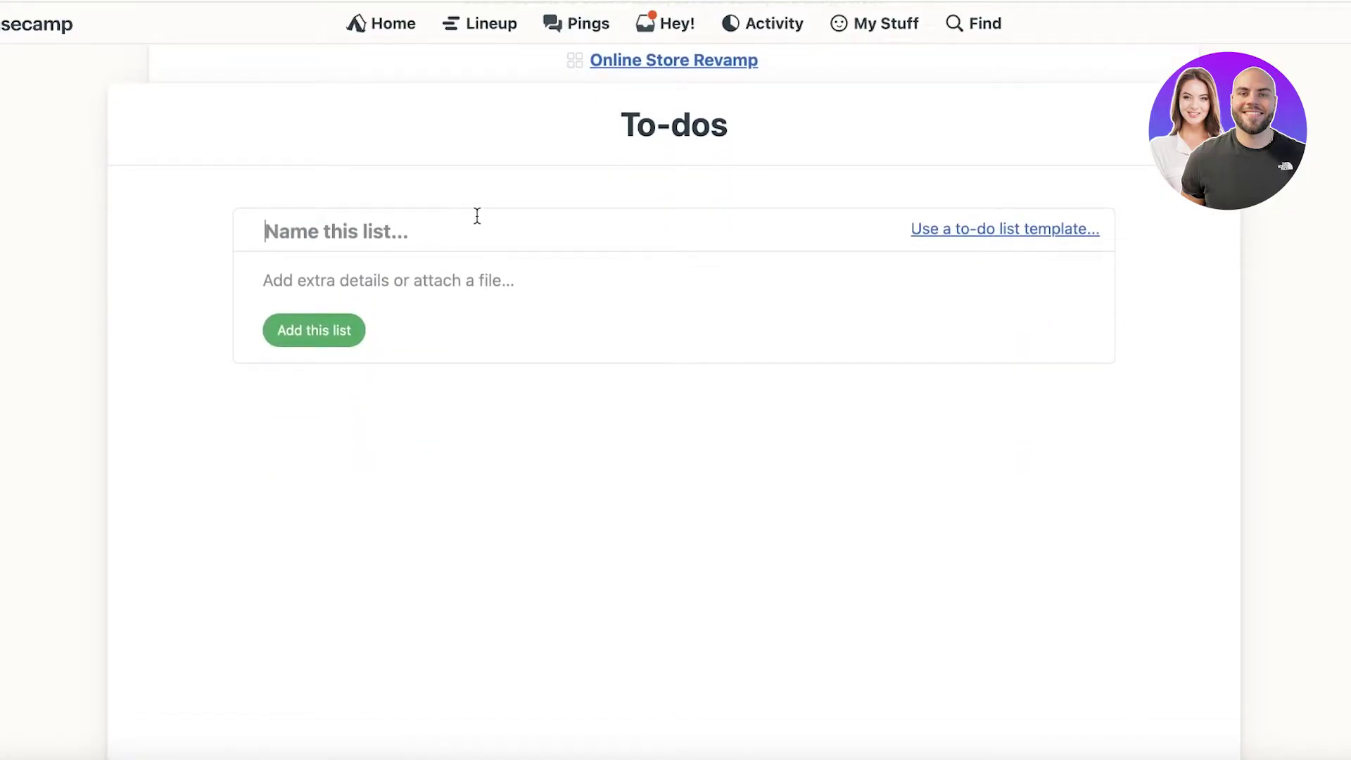
{"action": "type", "text": "Ideas"}
{"action": "left_click", "coordinate": [484, 279]}
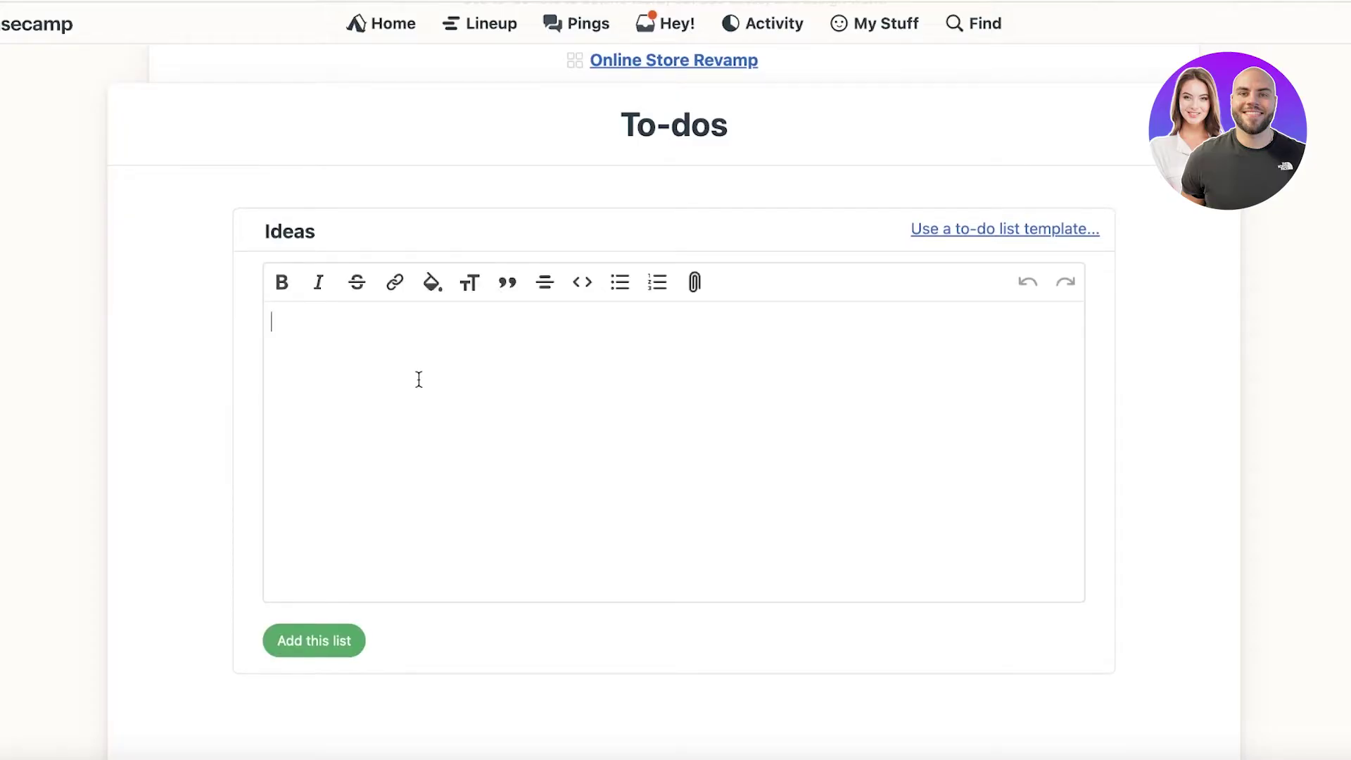
- Browse the to-do list templates, open a new template form, cancel it, and go back
{"action": "left_click", "coordinate": [978, 231]}
{"action": "scroll", "coordinate": [971, 226], "scroll_direction": "down", "scroll_amount": 1}
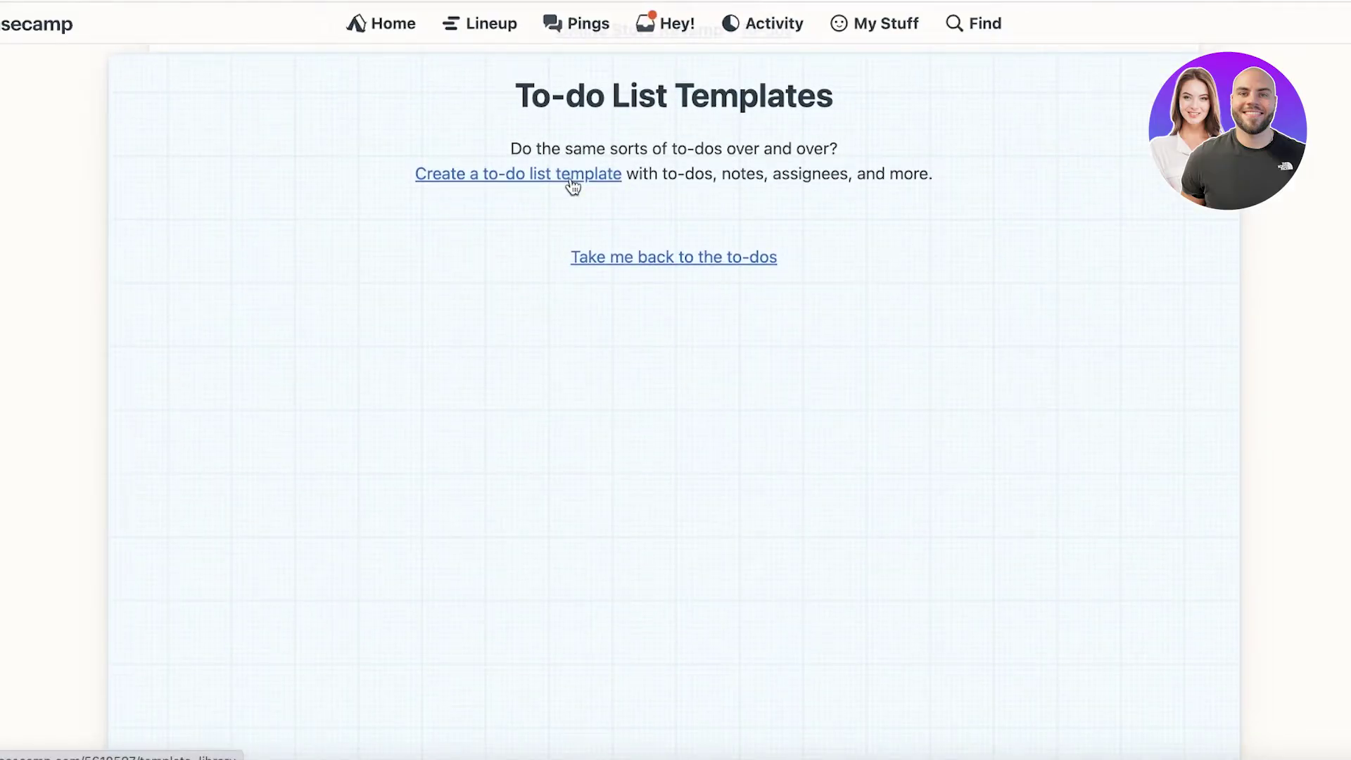
{"action": "left_click", "coordinate": [573, 184]}
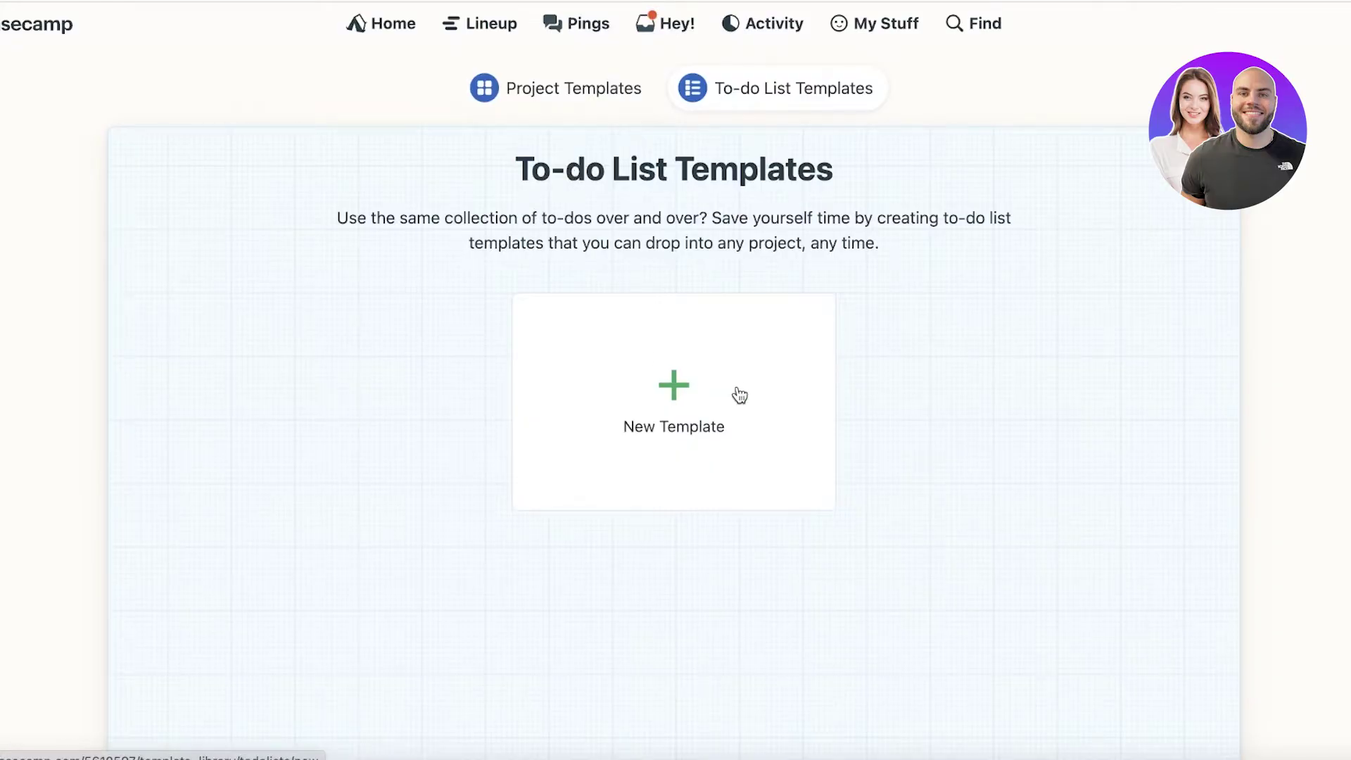
{"action": "left_click", "coordinate": [647, 386]}
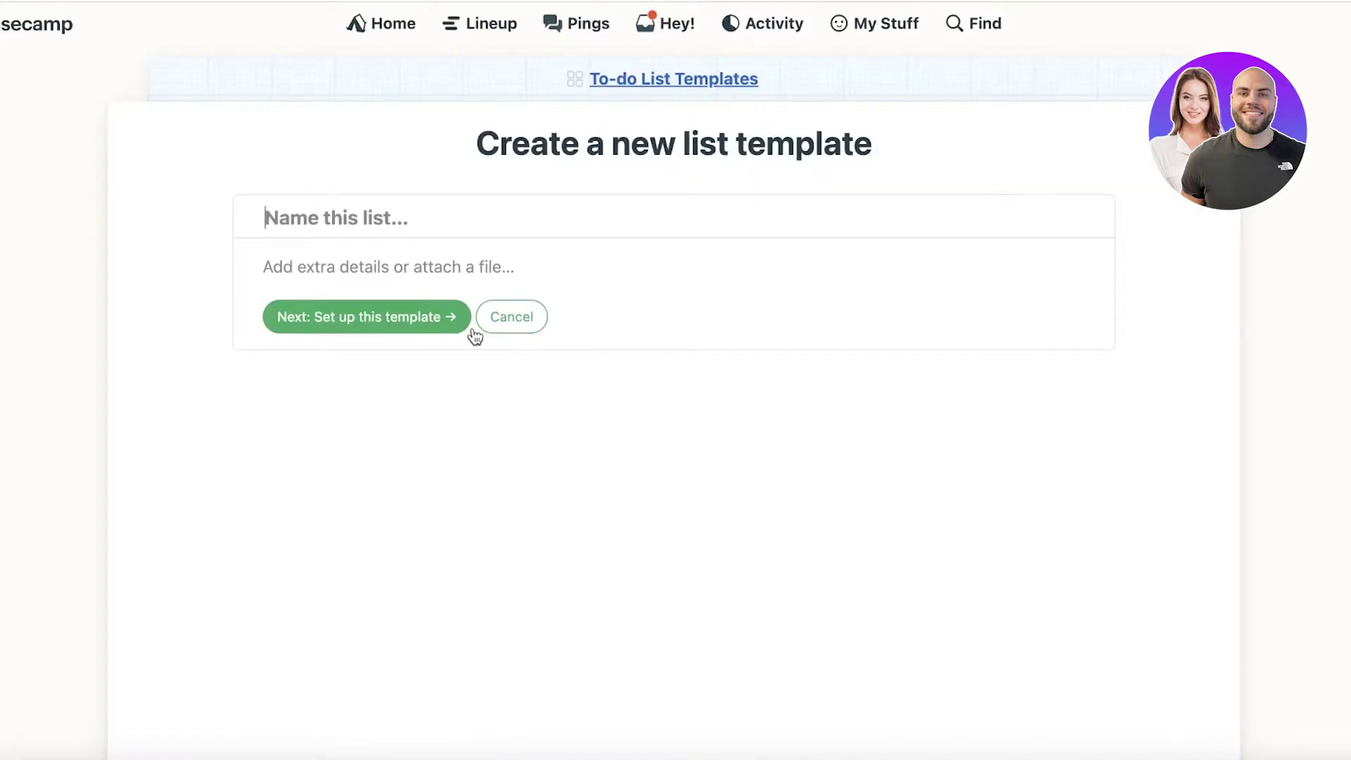
{"action": "left_click", "coordinate": [511, 314]}
{"action": "scroll", "coordinate": [552, 211], "scroll_direction": "down", "scroll_amount": 3}
{"action": "key", "text": "alt+Left"}
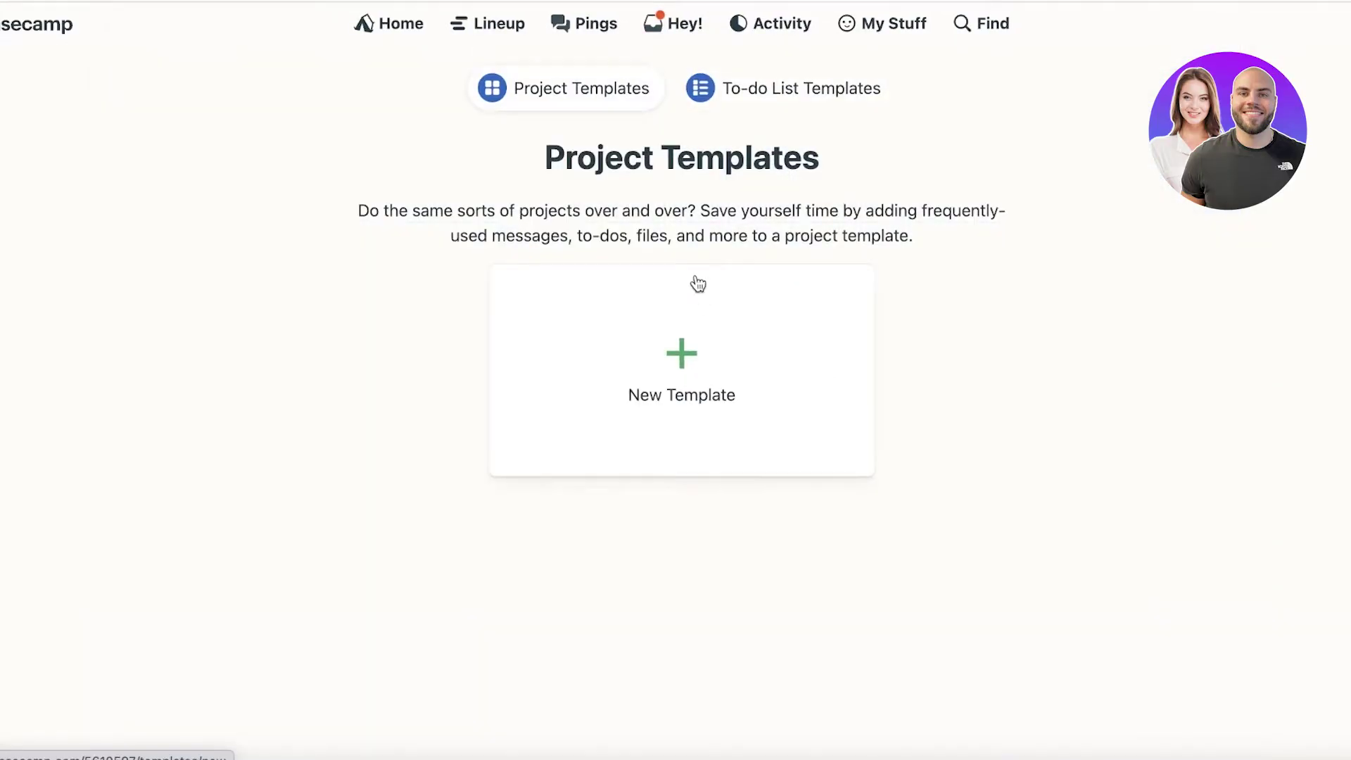
- Add the 'Ideas' to-do list with details 'Color Upgrade', then cancel the empty to-do form
{"action": "left_click", "coordinate": [400, 23]}
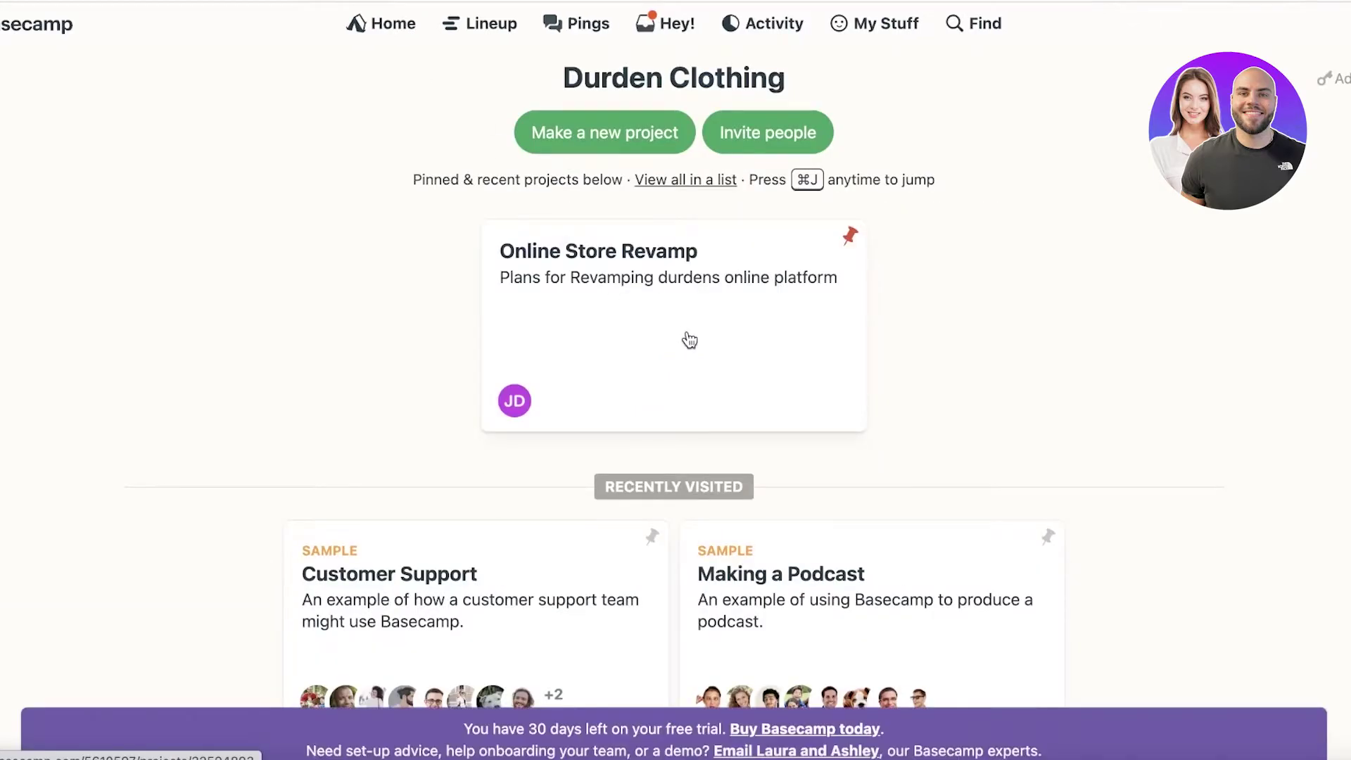
{"action": "left_click", "coordinate": [687, 341]}
{"action": "left_click", "coordinate": [653, 348]}
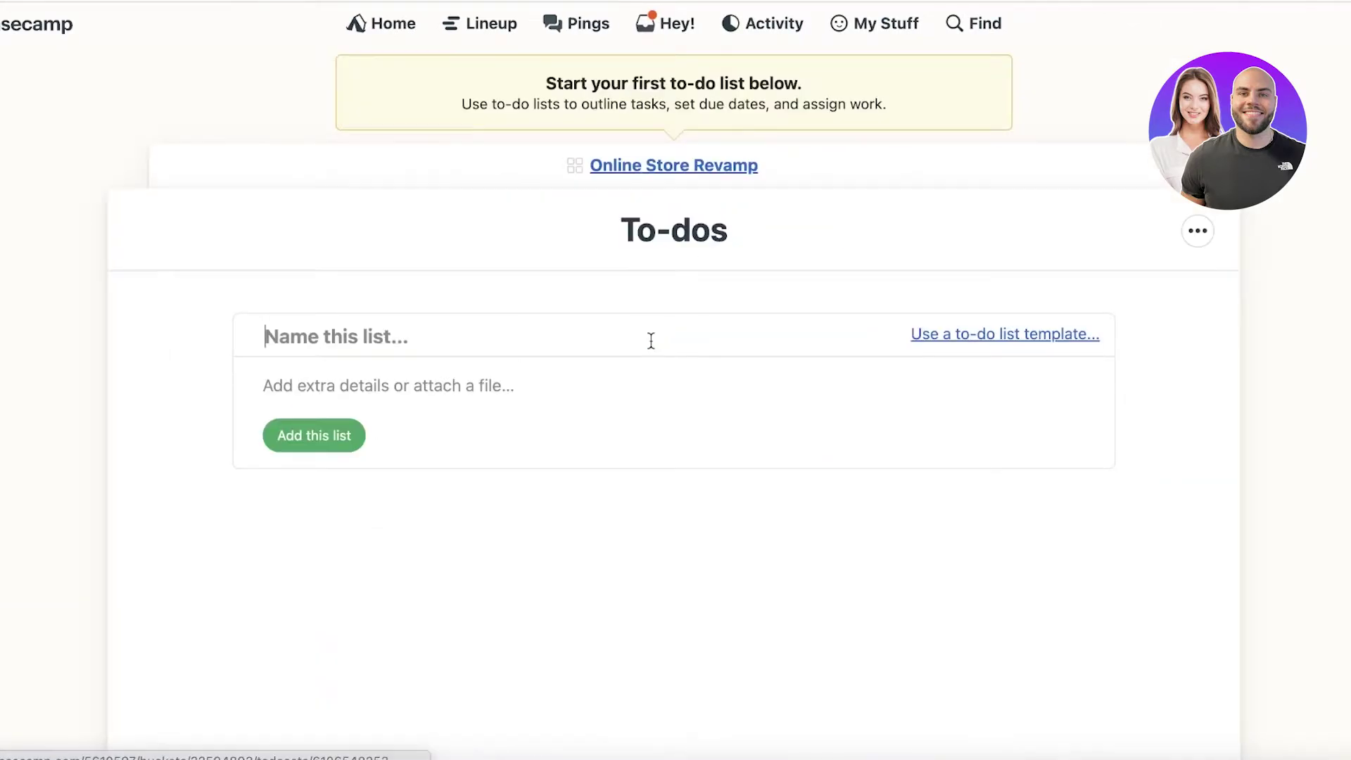
{"action": "scroll", "coordinate": [1185, 217], "scroll_direction": "down", "scroll_amount": 1}
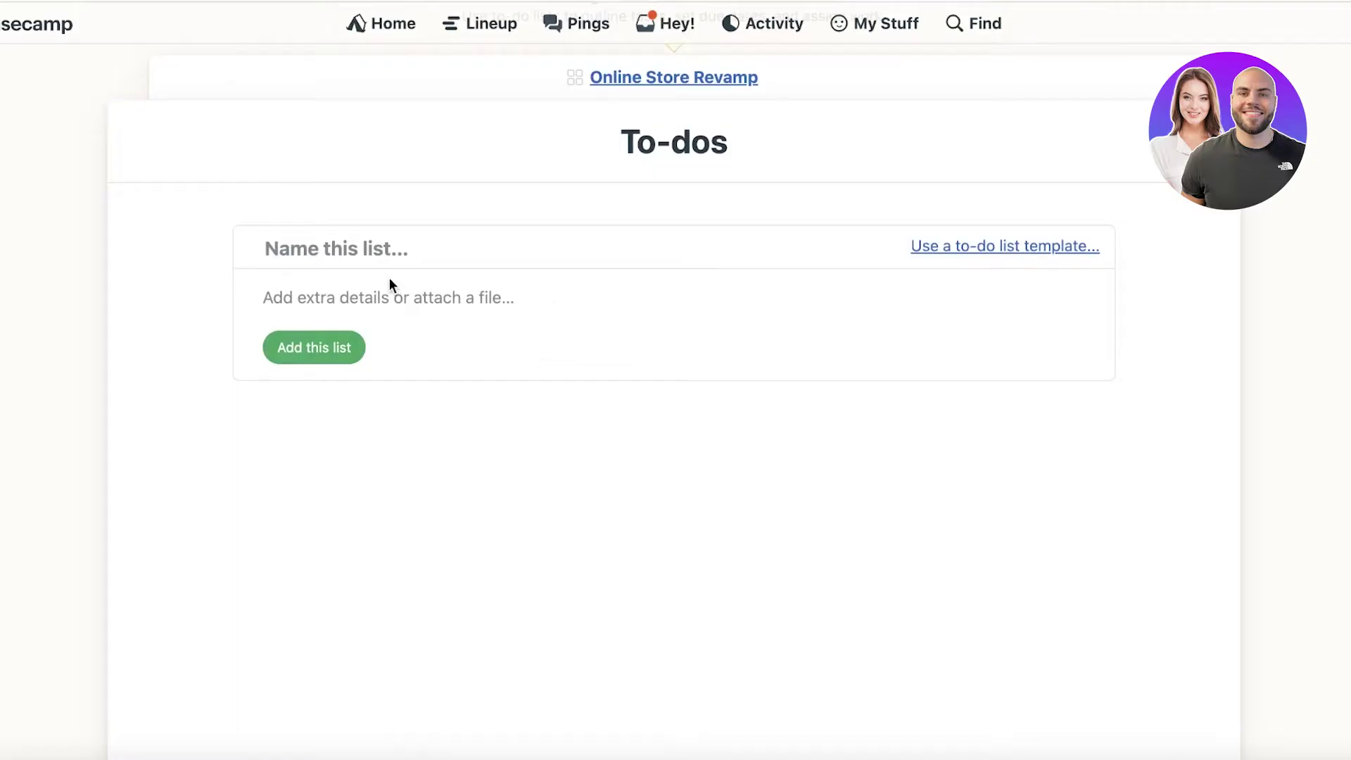
{"action": "left_click", "coordinate": [373, 247]}
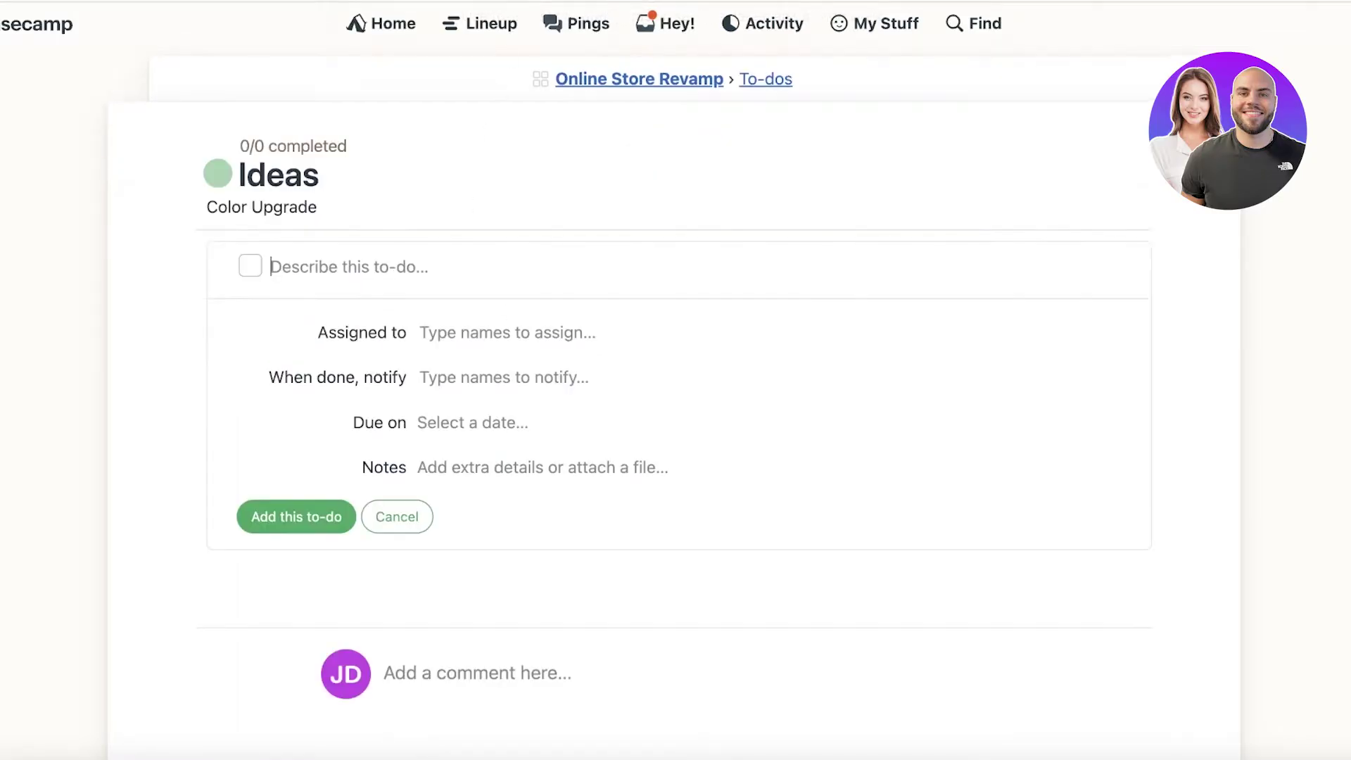
{"action": "scroll", "coordinate": [443, 223], "scroll_direction": "down", "scroll_amount": 2}
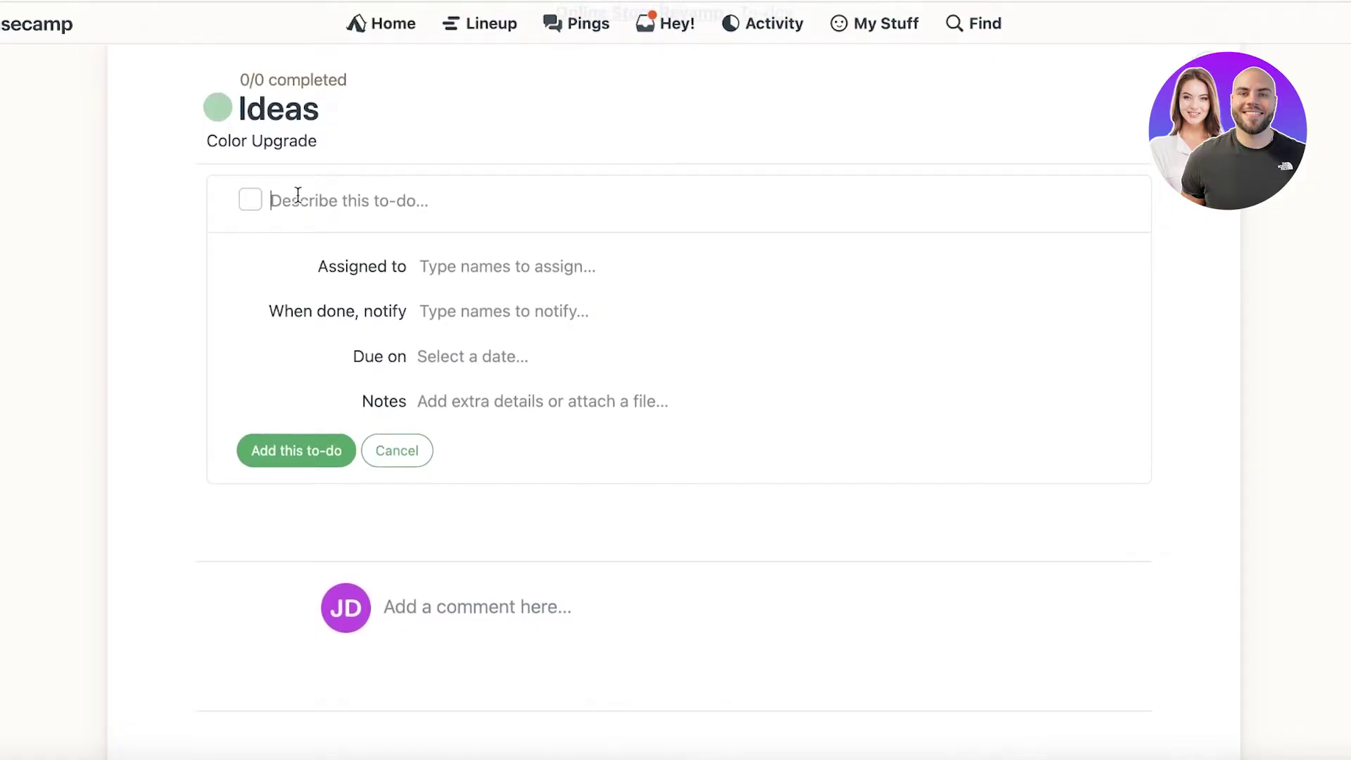
{"action": "scroll", "coordinate": [288, 204], "scroll_direction": "up", "scroll_amount": 1}
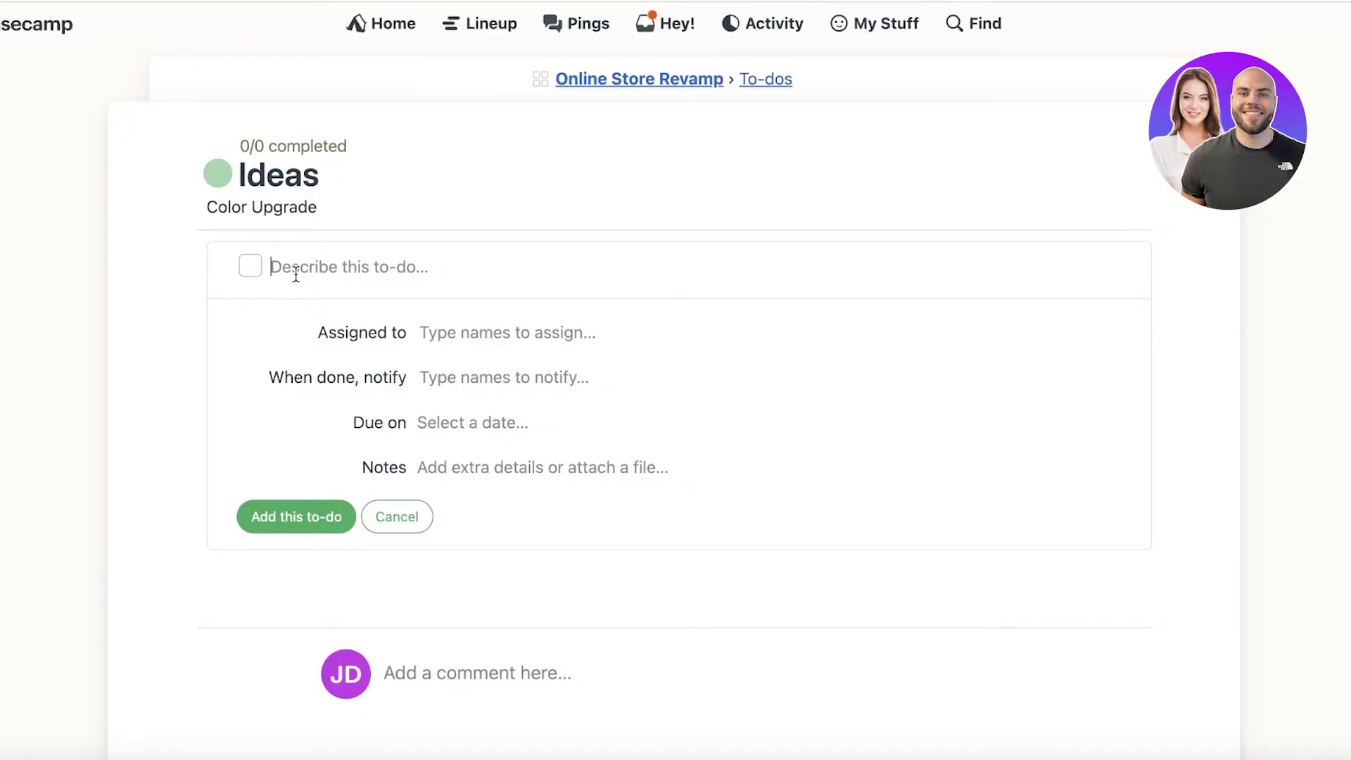
{"action": "scroll", "coordinate": [492, 486], "scroll_direction": "down", "scroll_amount": 1}
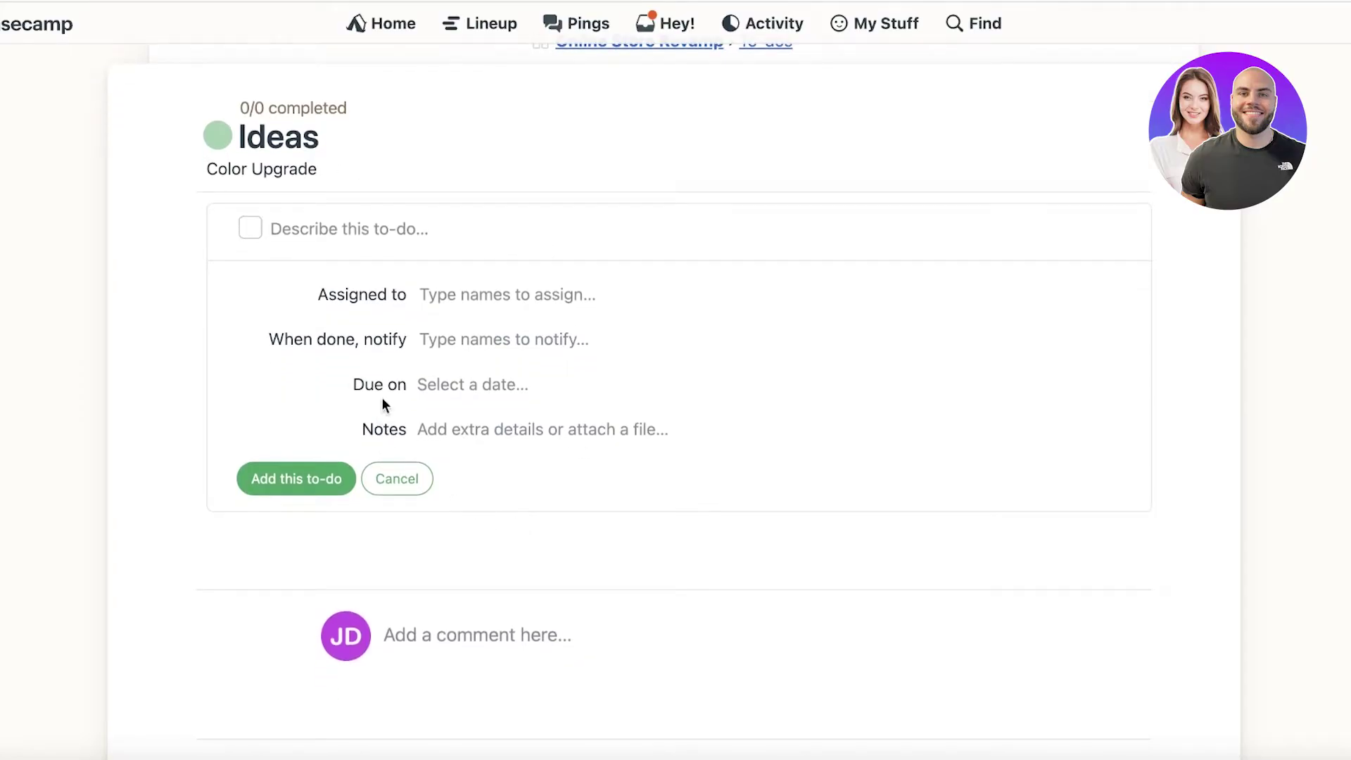
{"action": "left_click", "coordinate": [310, 144]}
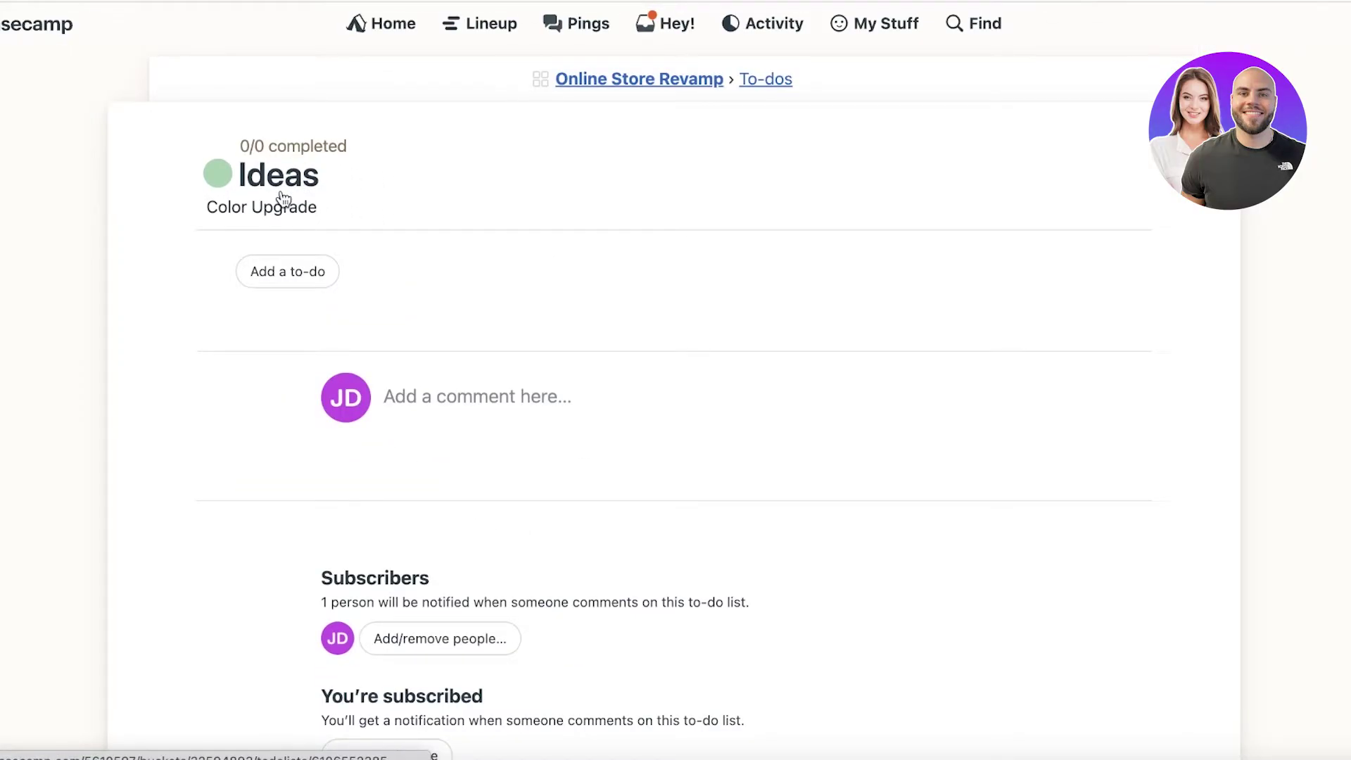
{"action": "scroll", "coordinate": [362, 225], "scroll_direction": "down", "scroll_amount": 2}
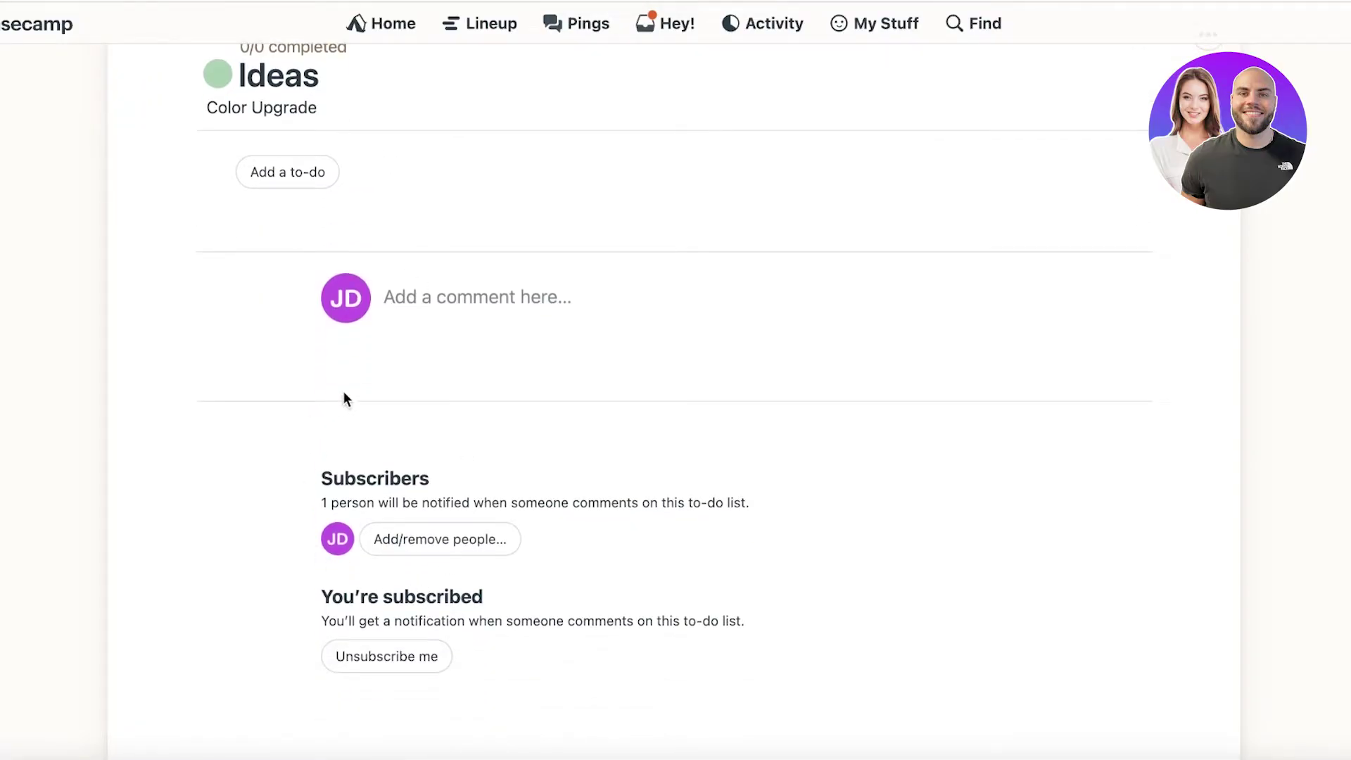
{"action": "left_click", "coordinate": [406, 540]}
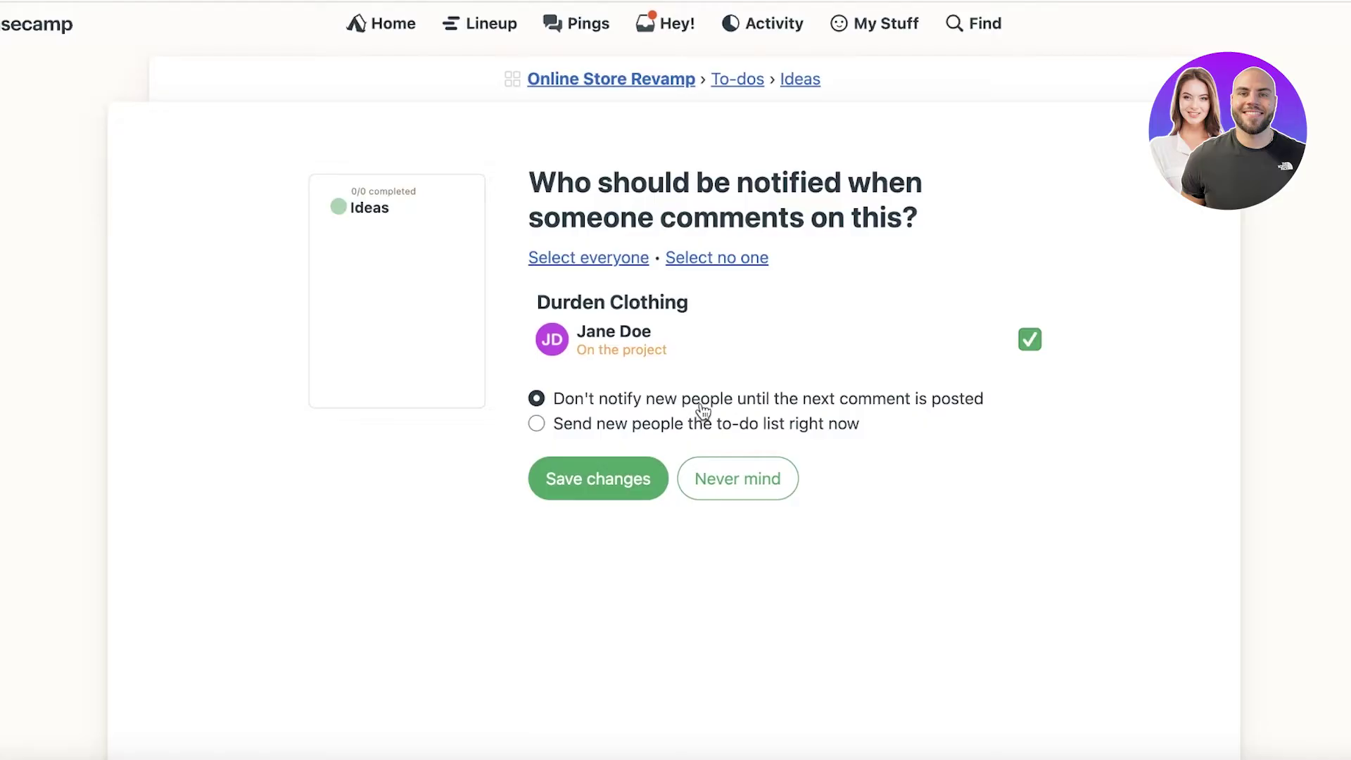
{"action": "left_click", "coordinate": [722, 481]}
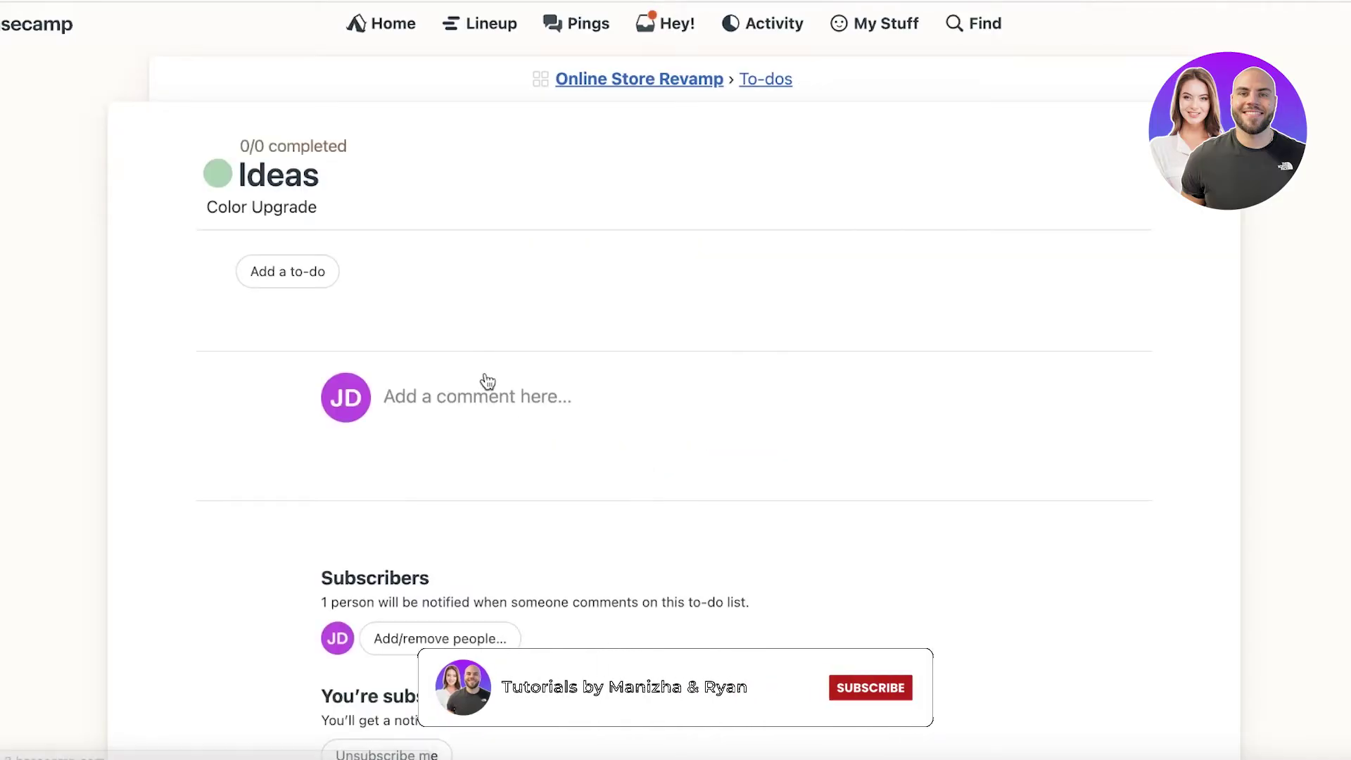
{"action": "scroll", "coordinate": [486, 380], "scroll_direction": "down", "scroll_amount": 3}
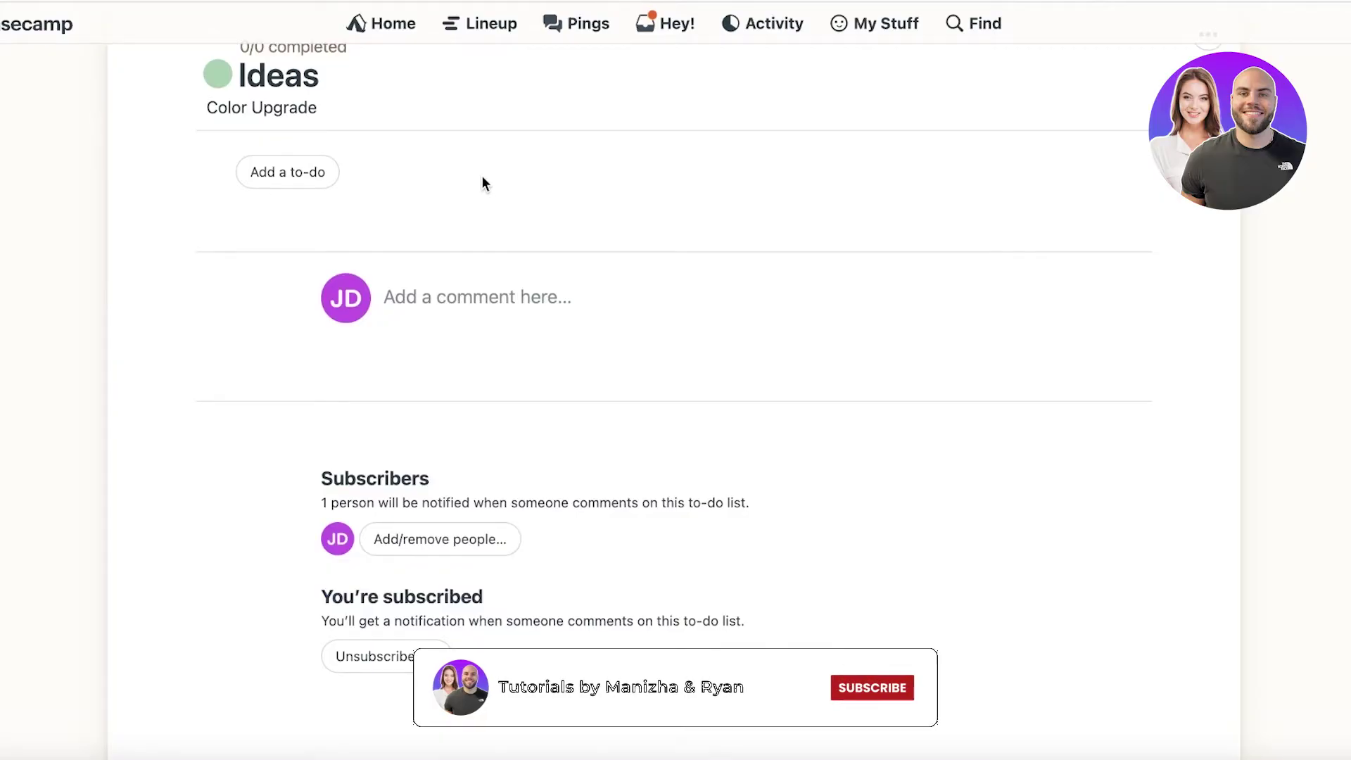
{"action": "scroll", "coordinate": [481, 184], "scroll_direction": "up", "scroll_amount": 3}
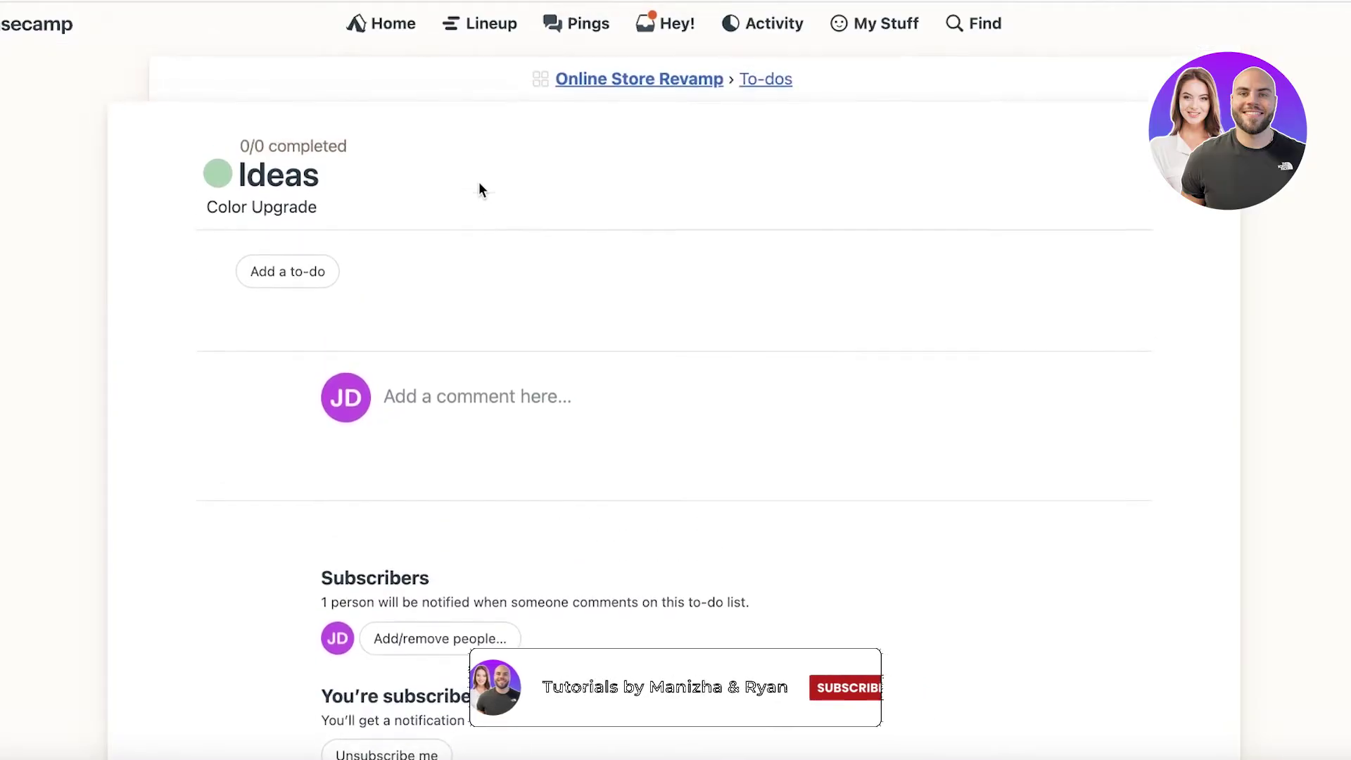
- From the project overview, add a to-do list named 'New Payment Getaways' under To-dos
{"action": "left_click", "coordinate": [614, 89]}
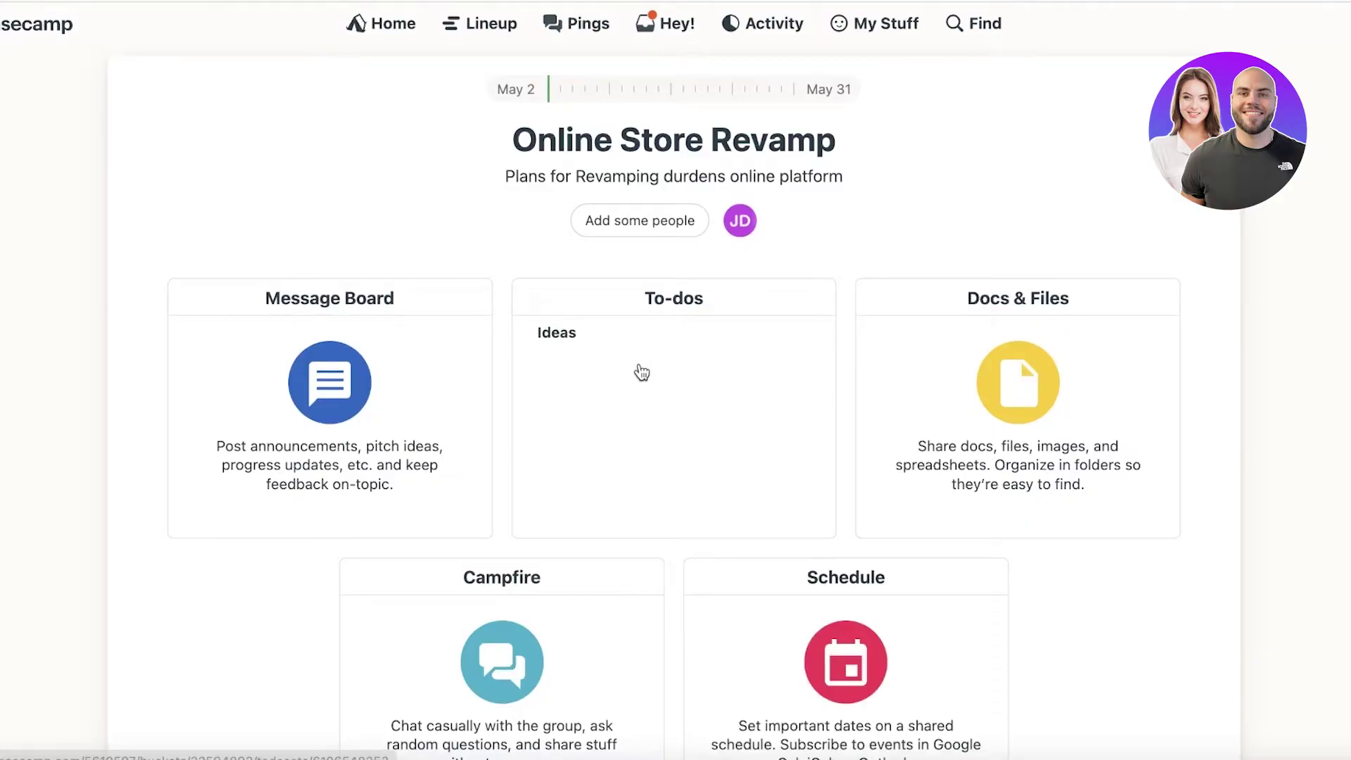
{"action": "left_click", "coordinate": [571, 306]}
{"action": "scroll", "coordinate": [453, 320], "scroll_direction": "down", "scroll_amount": 1}
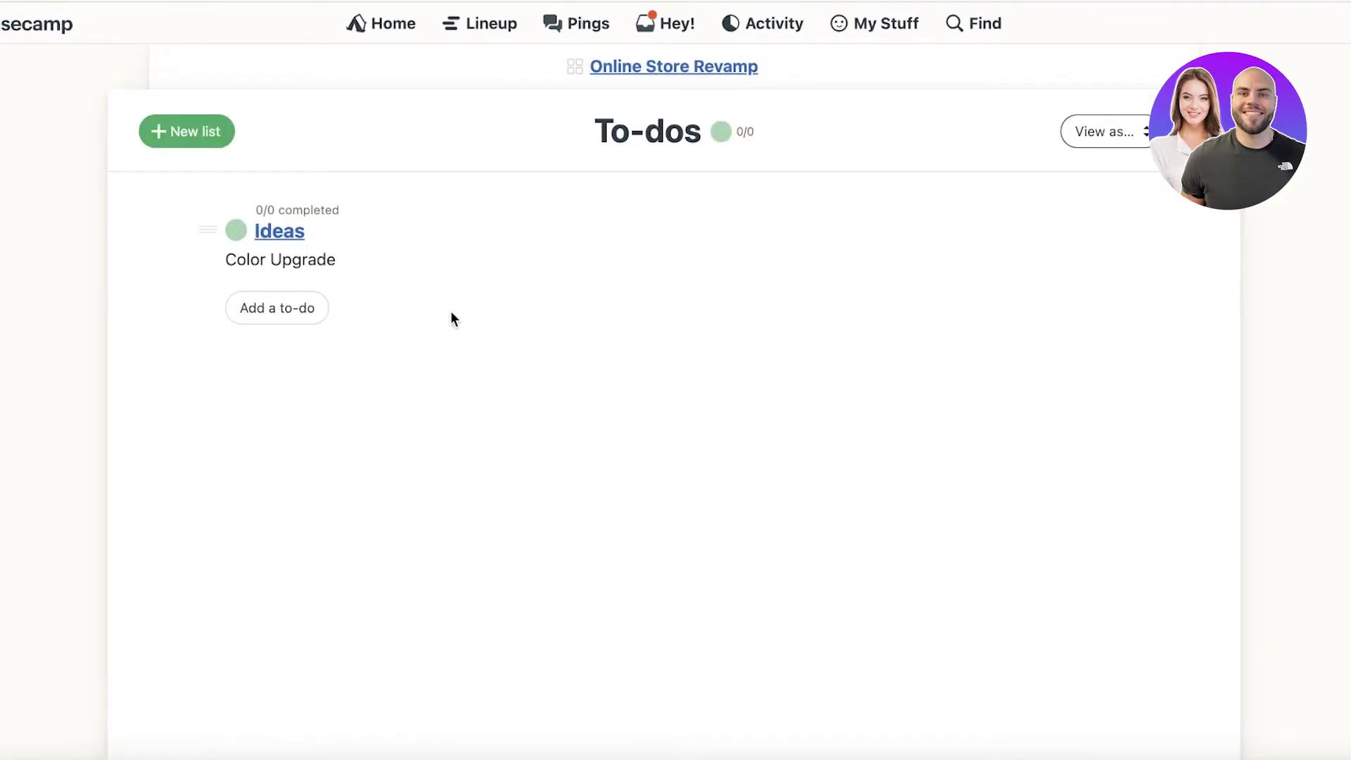
{"action": "left_click", "coordinate": [217, 99]}
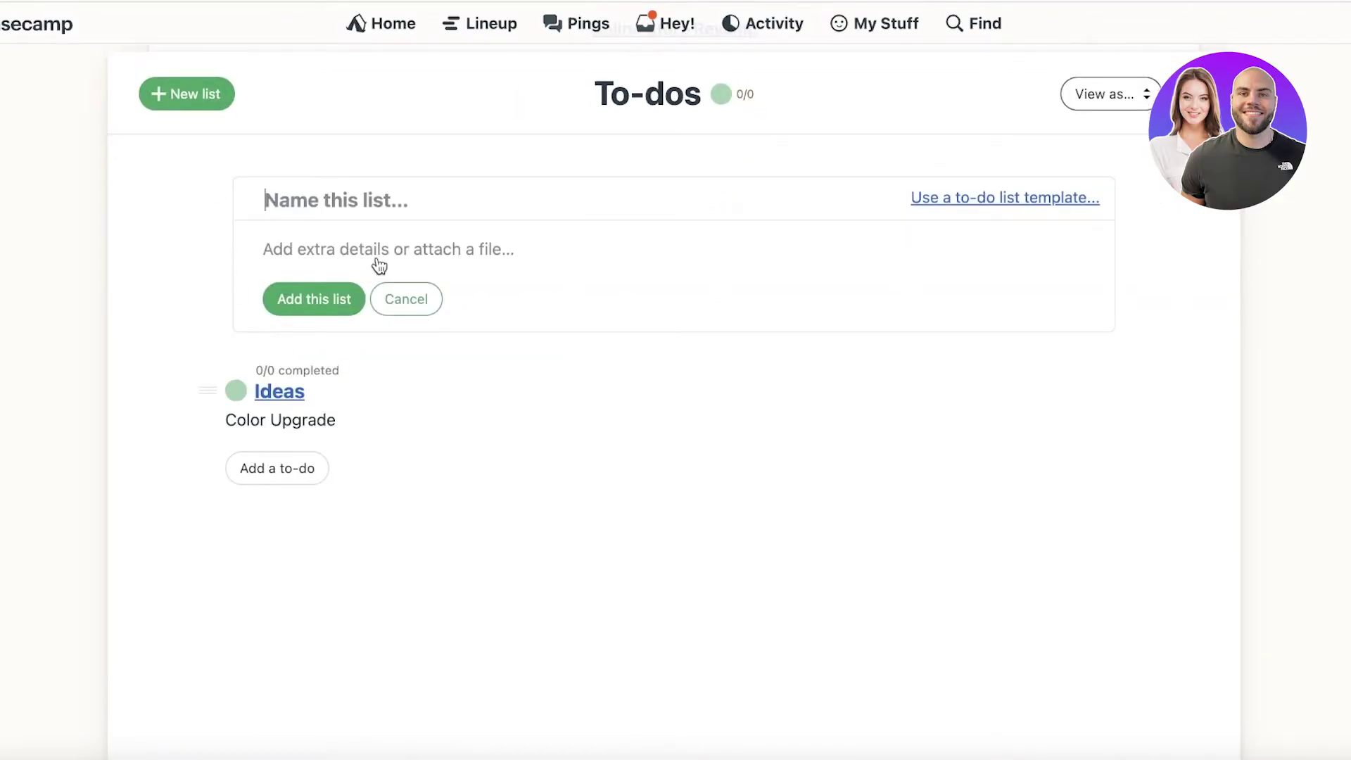
{"action": "type", "text": "A"}
{"action": "key", "text": "BackSpace"}
{"action": "type", "text": "New Payment Getaways"}
{"action": "key", "text": "Tab"}
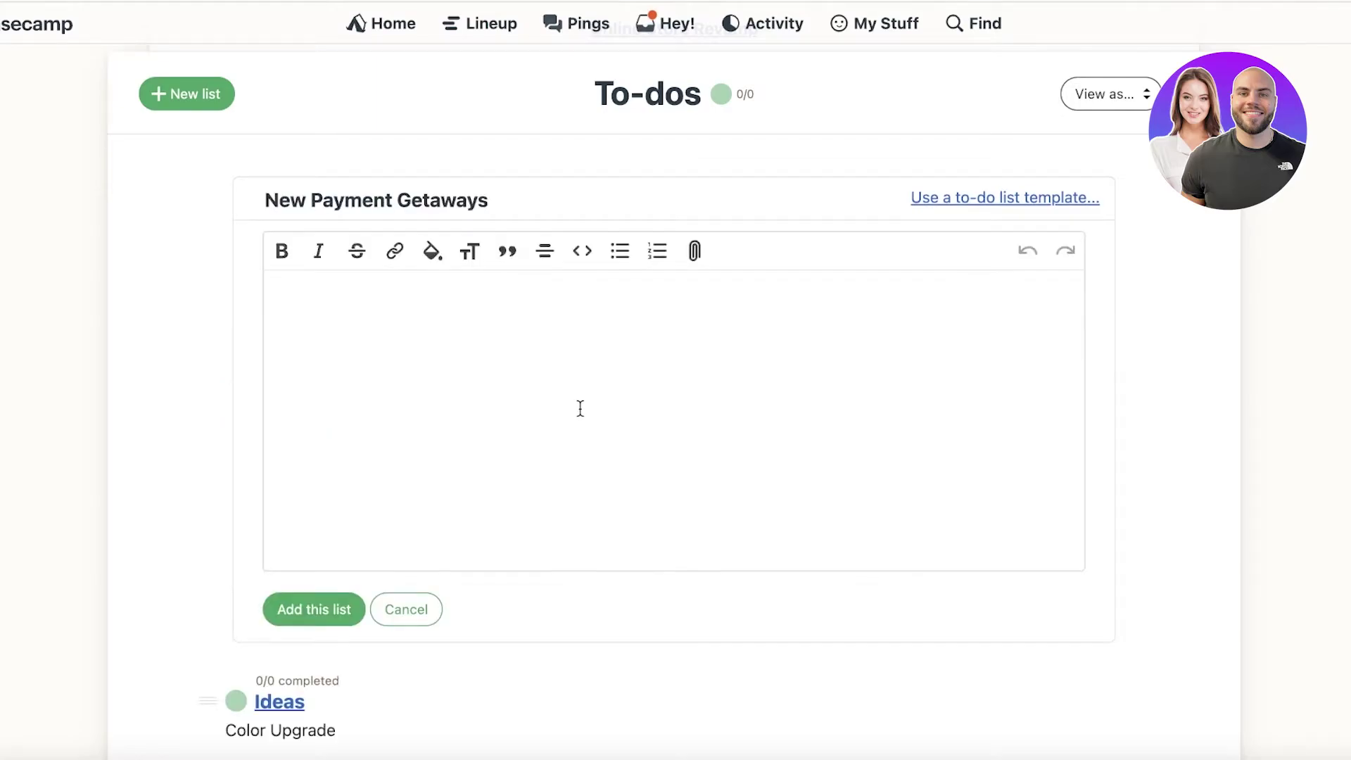
{"action": "scroll", "coordinate": [561, 434], "scroll_direction": "down", "scroll_amount": 1}
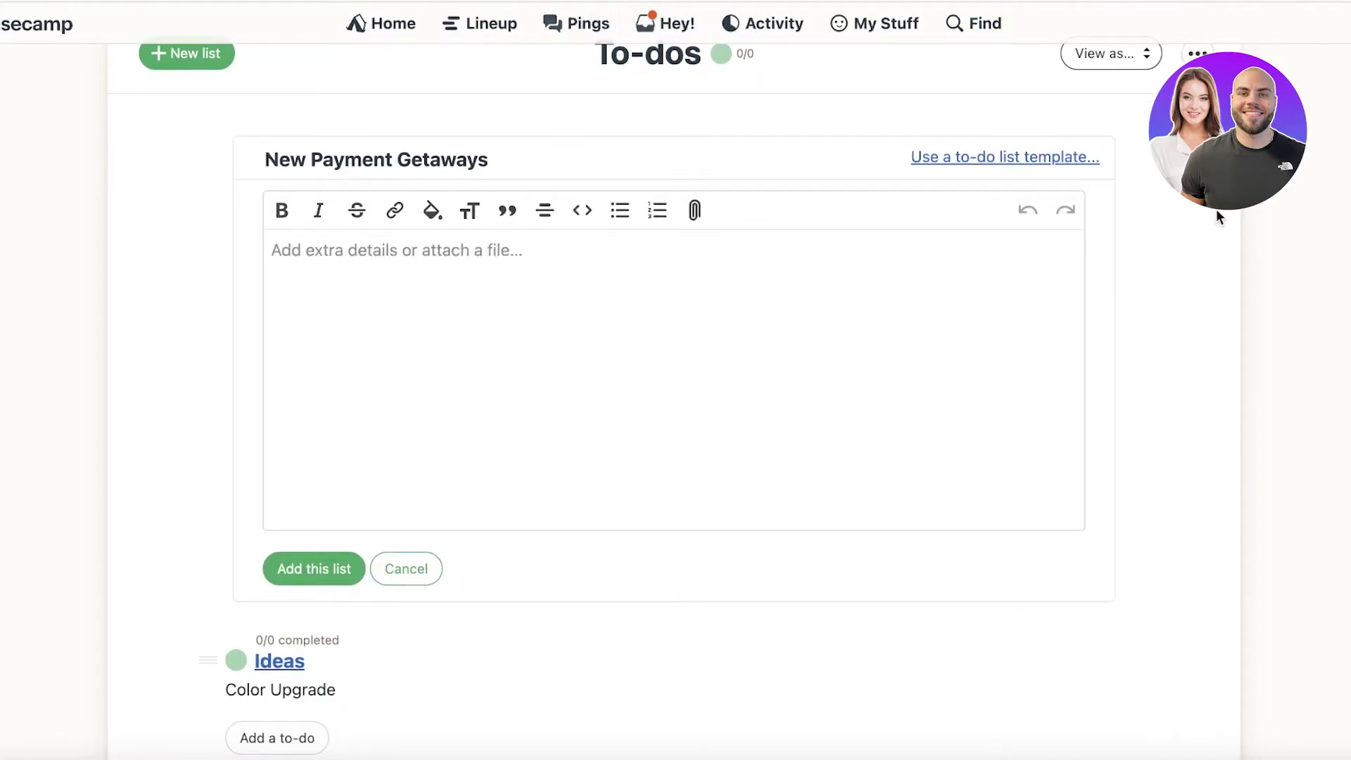
{"action": "left_click", "coordinate": [354, 577]}
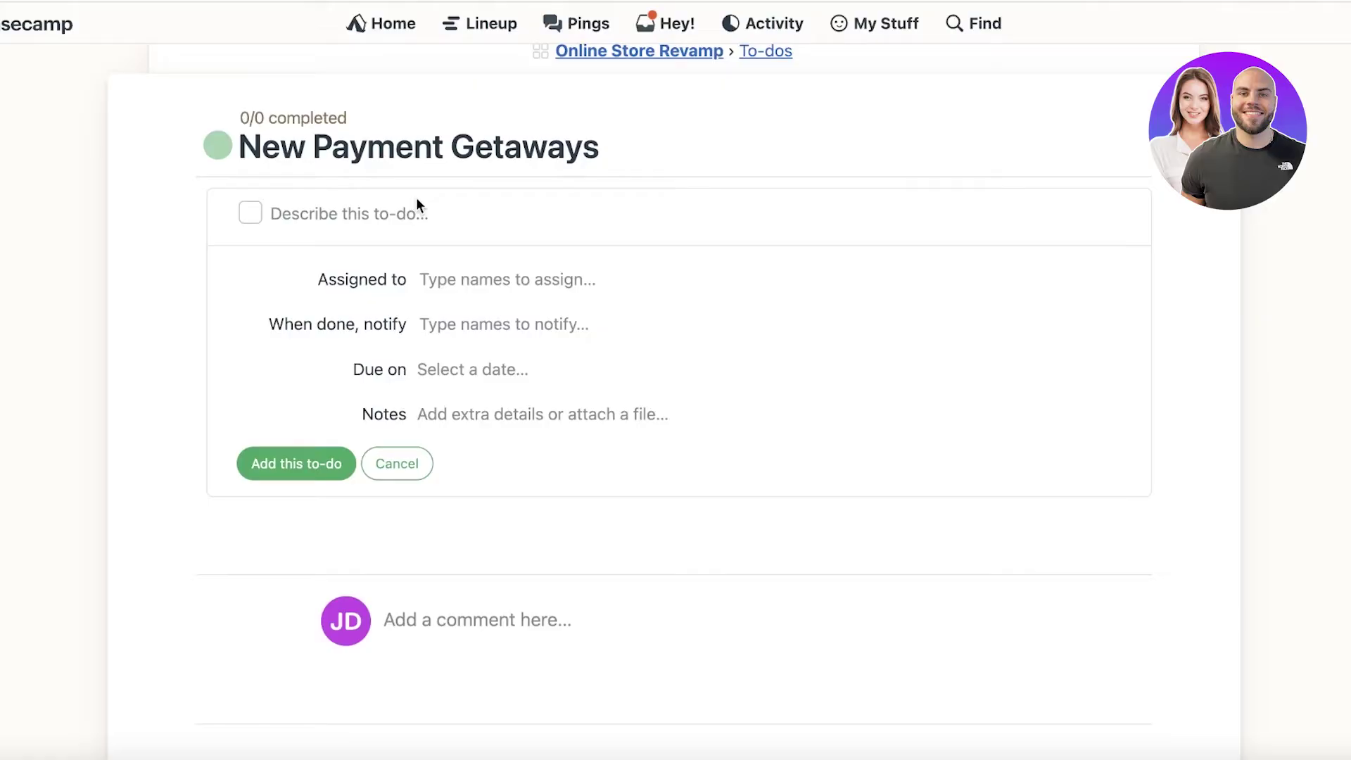
- Add Paypal, Visa Cards and Klarna to-dos, and have Paypal notify a teammate when done
{"action": "type", "text": "Paypal Visa Cards Klarna"}
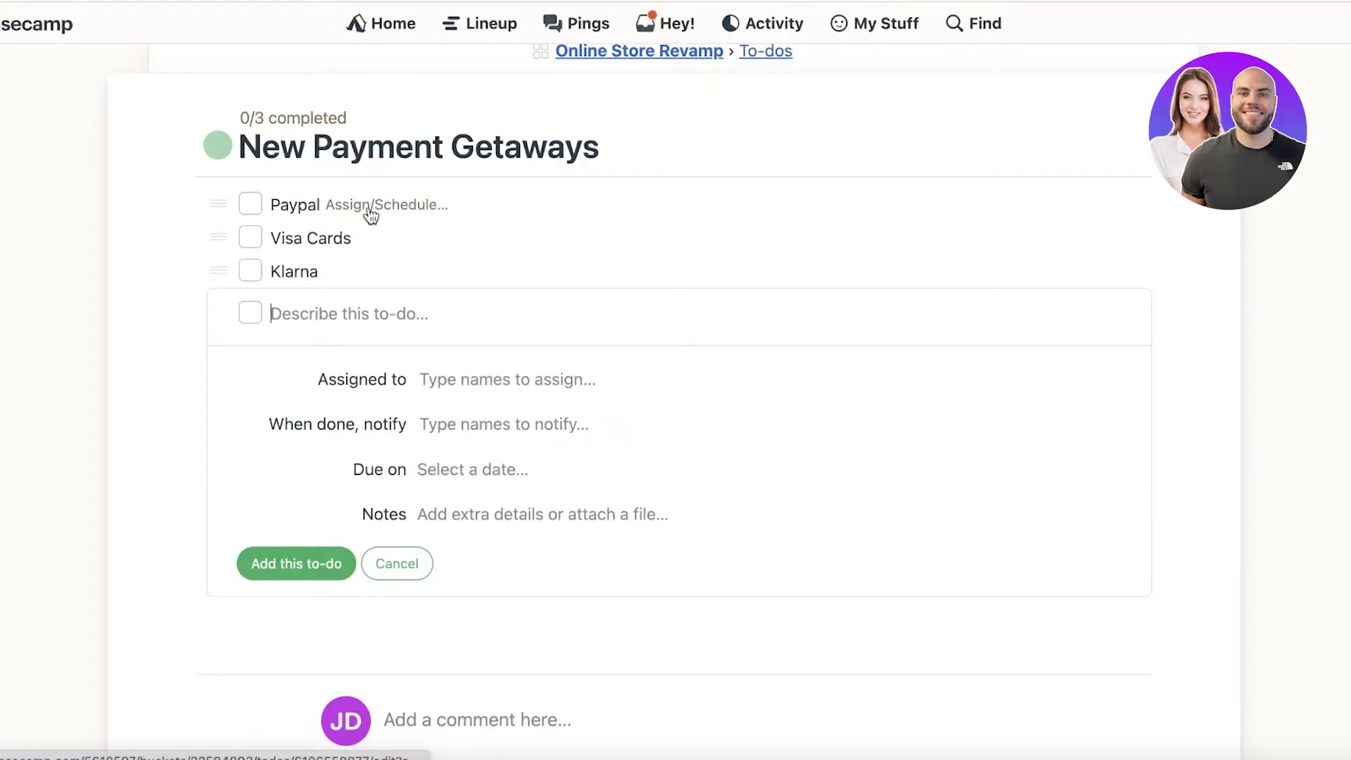
{"action": "left_click", "coordinate": [371, 211]}
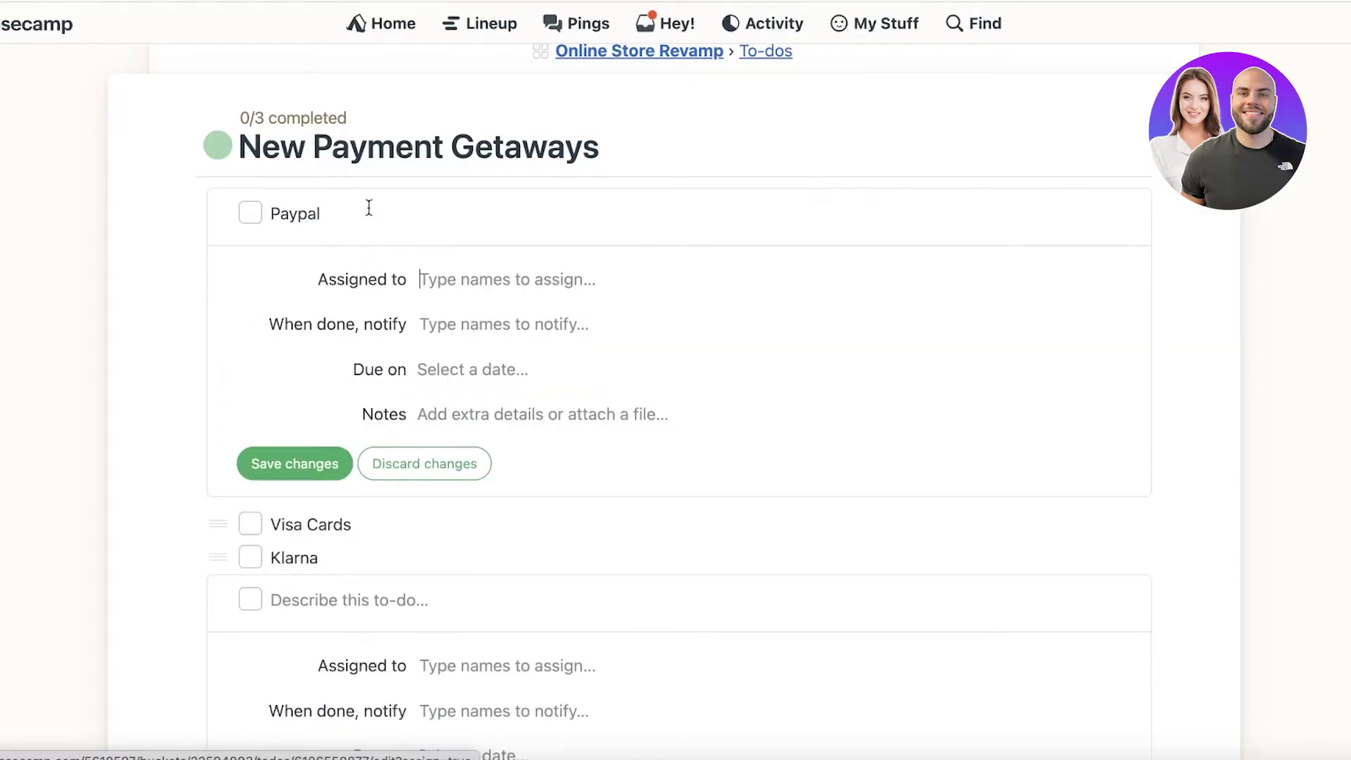
{"action": "left_click", "coordinate": [465, 319]}
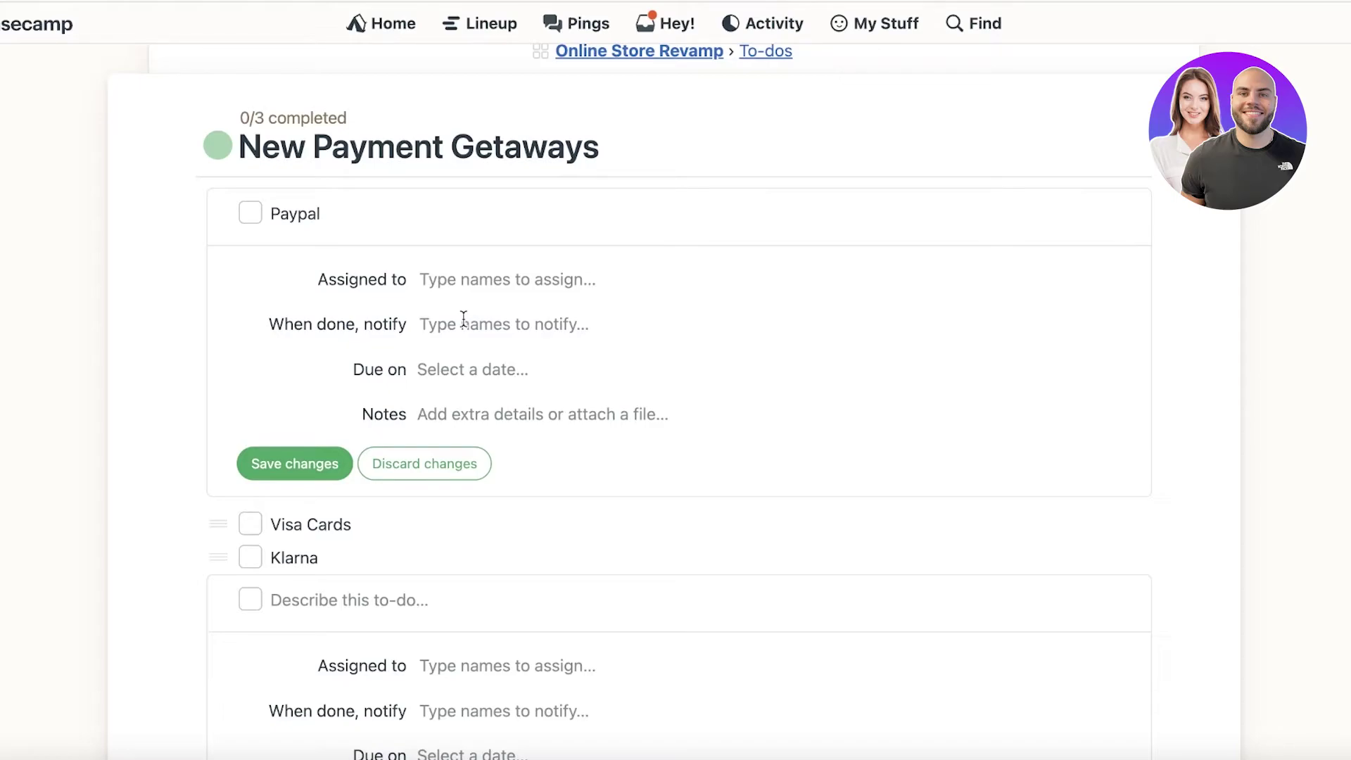
{"action": "type", "text": "Ja"}
{"action": "left_click", "coordinate": [518, 352]}
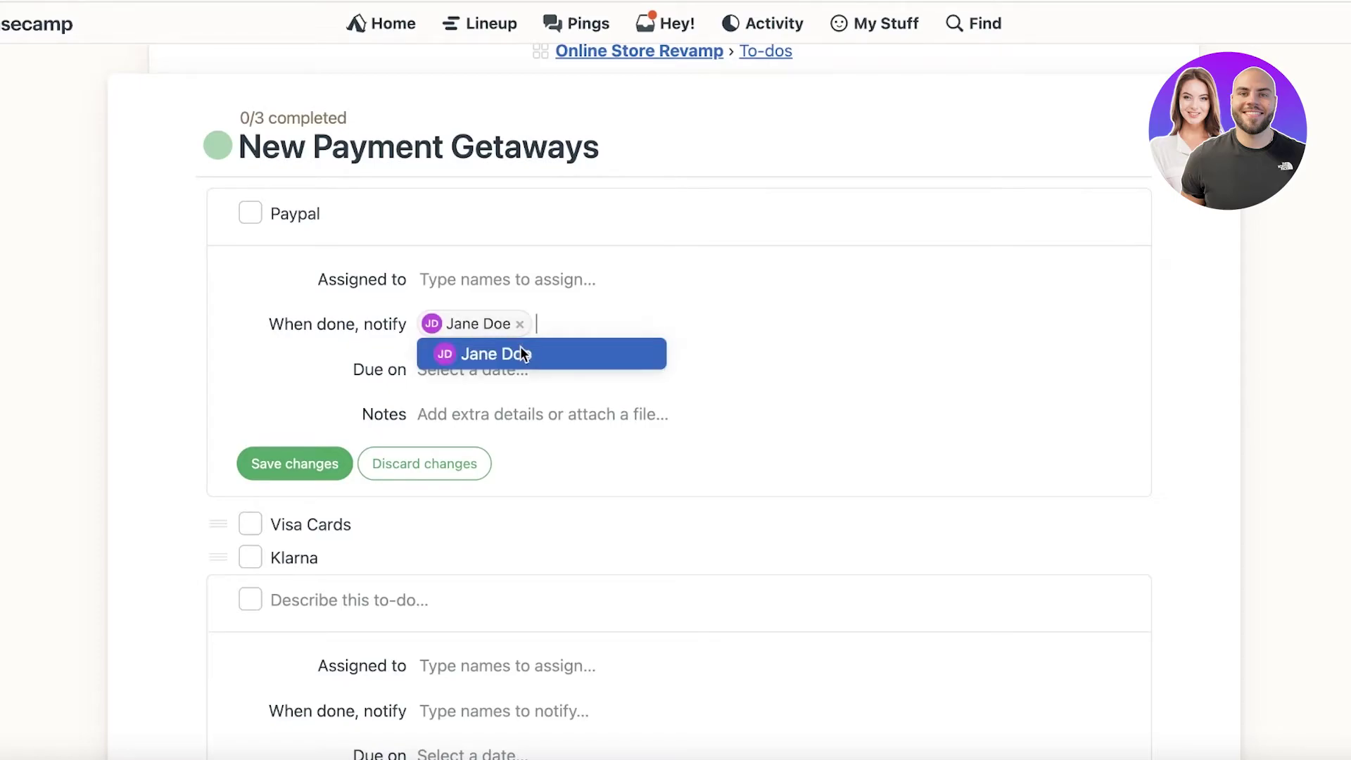
- Give Paypal a specific due date of May 13, 2023 and save the changes
{"action": "left_click", "coordinate": [521, 282]}
{"action": "left_click", "coordinate": [456, 376]}
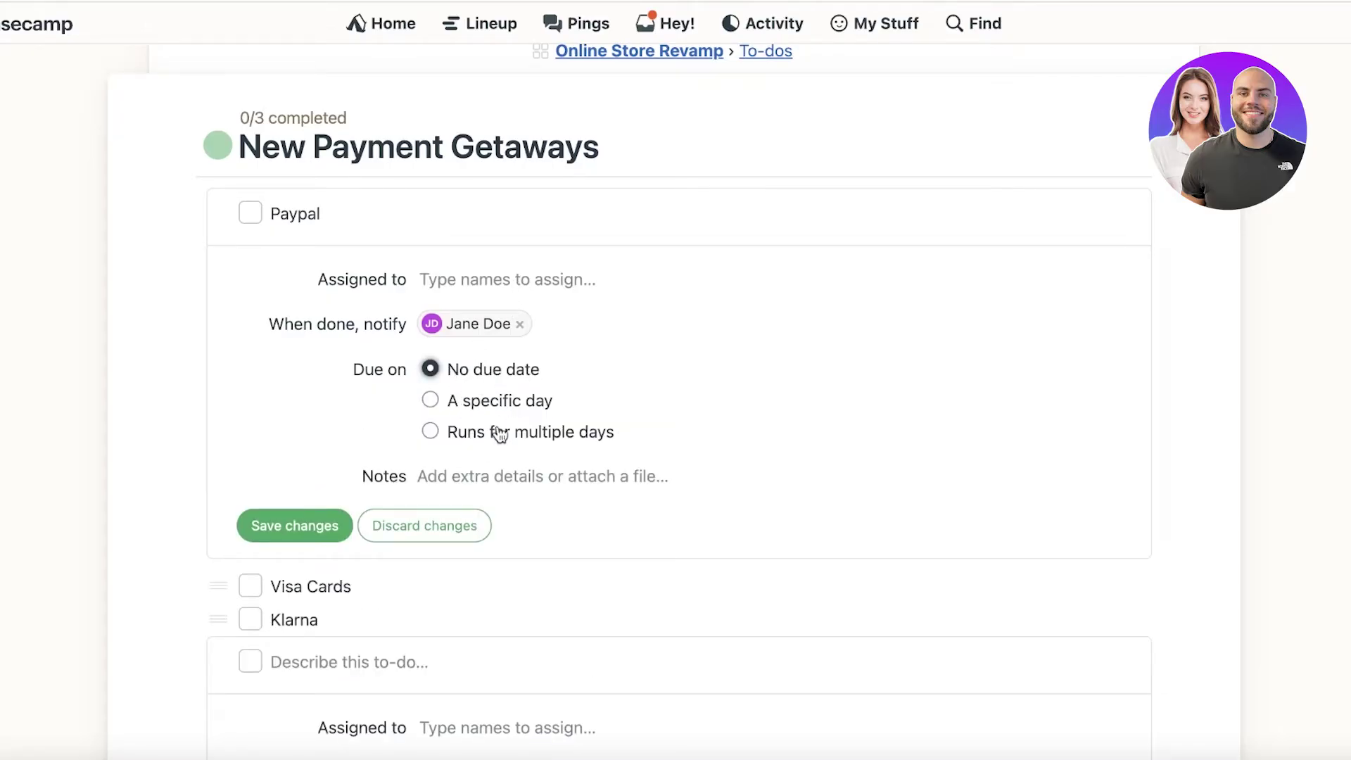
{"action": "left_click", "coordinate": [495, 401]}
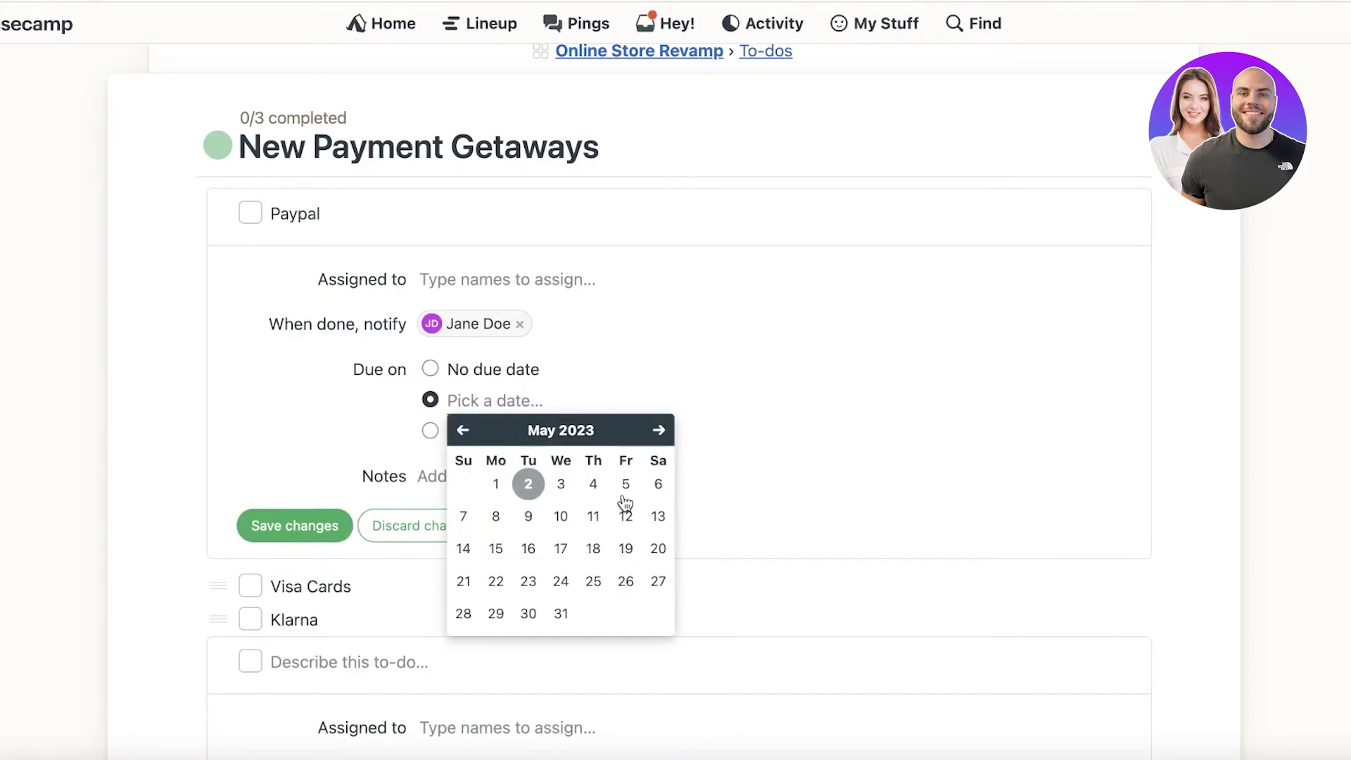
{"action": "left_click", "coordinate": [653, 518]}
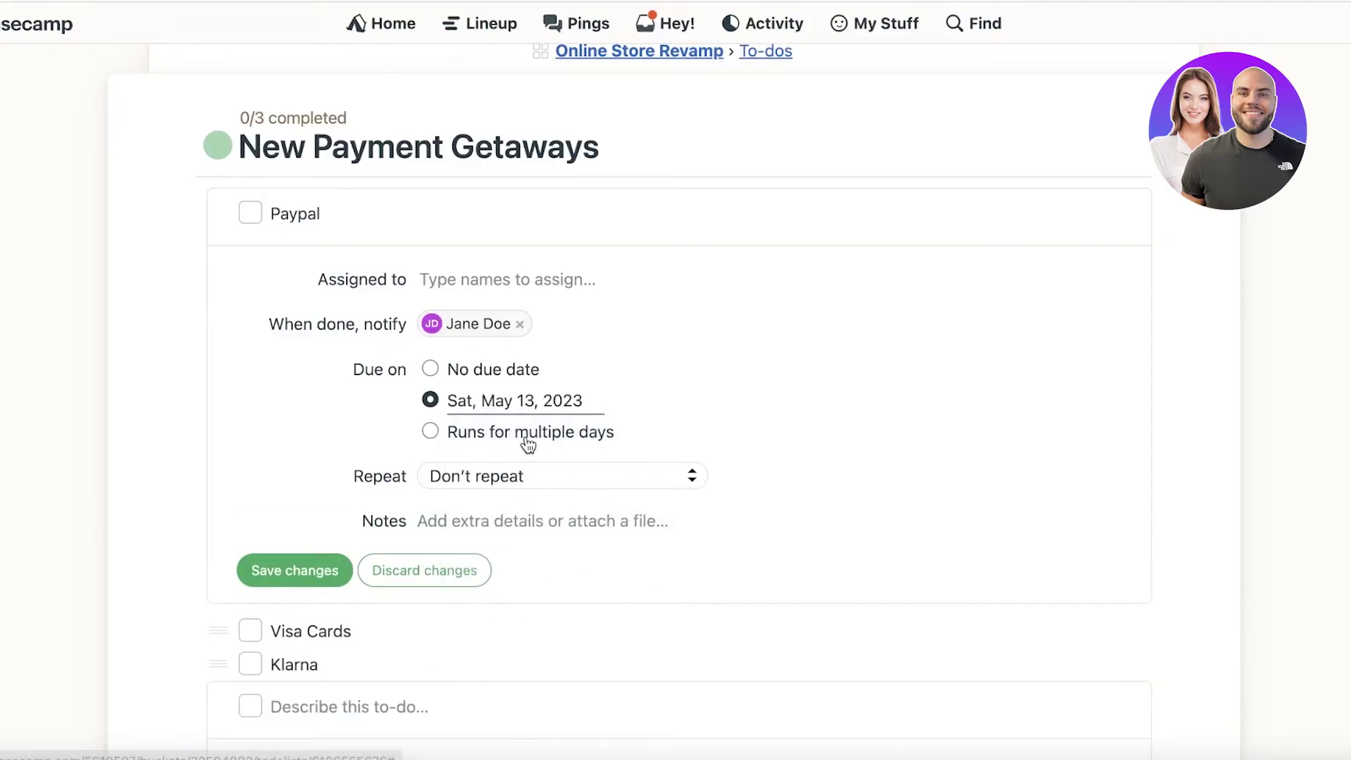
{"action": "left_click", "coordinate": [294, 570]}
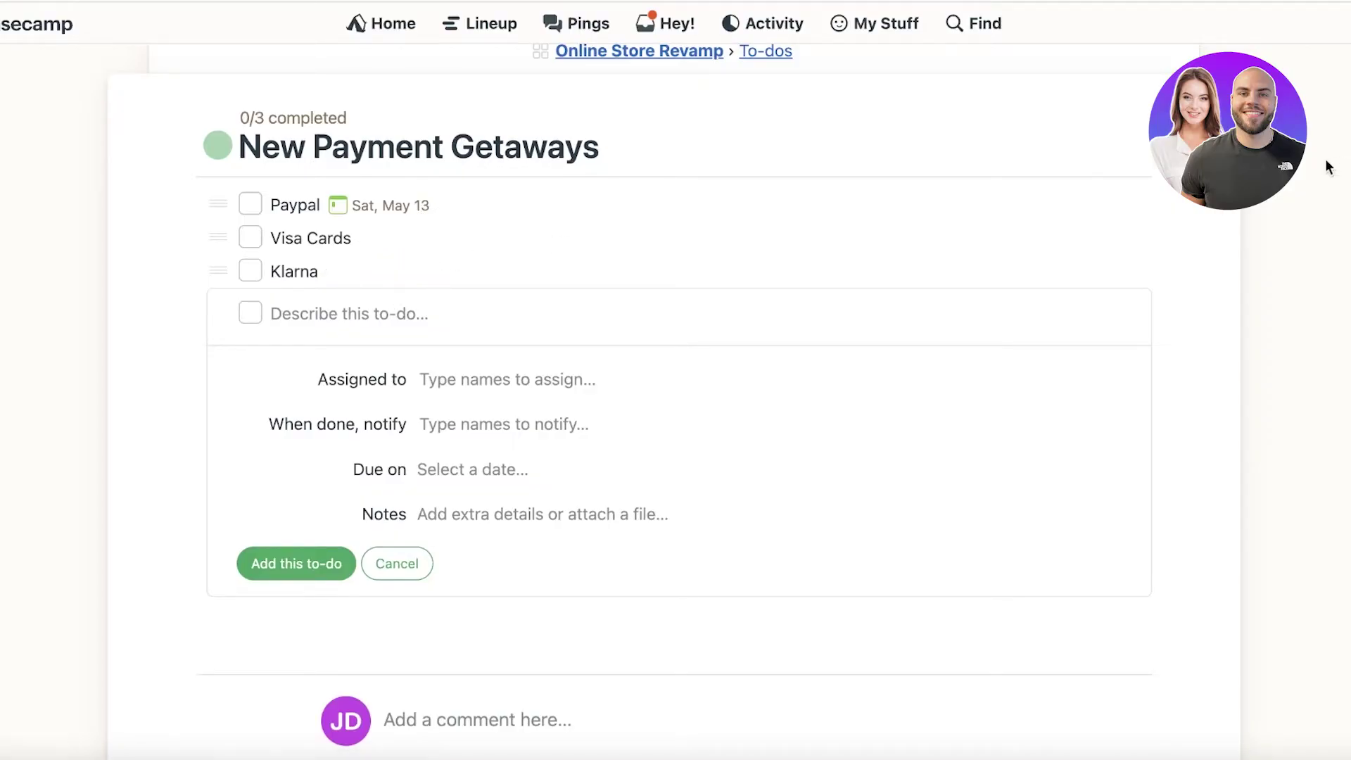
{"action": "scroll", "coordinate": [1024, 212], "scroll_direction": "up", "scroll_amount": 1}
- Return to the Online Store Revamp overview and review the payment to-dos and Project Activity
{"action": "left_click", "coordinate": [682, 84]}
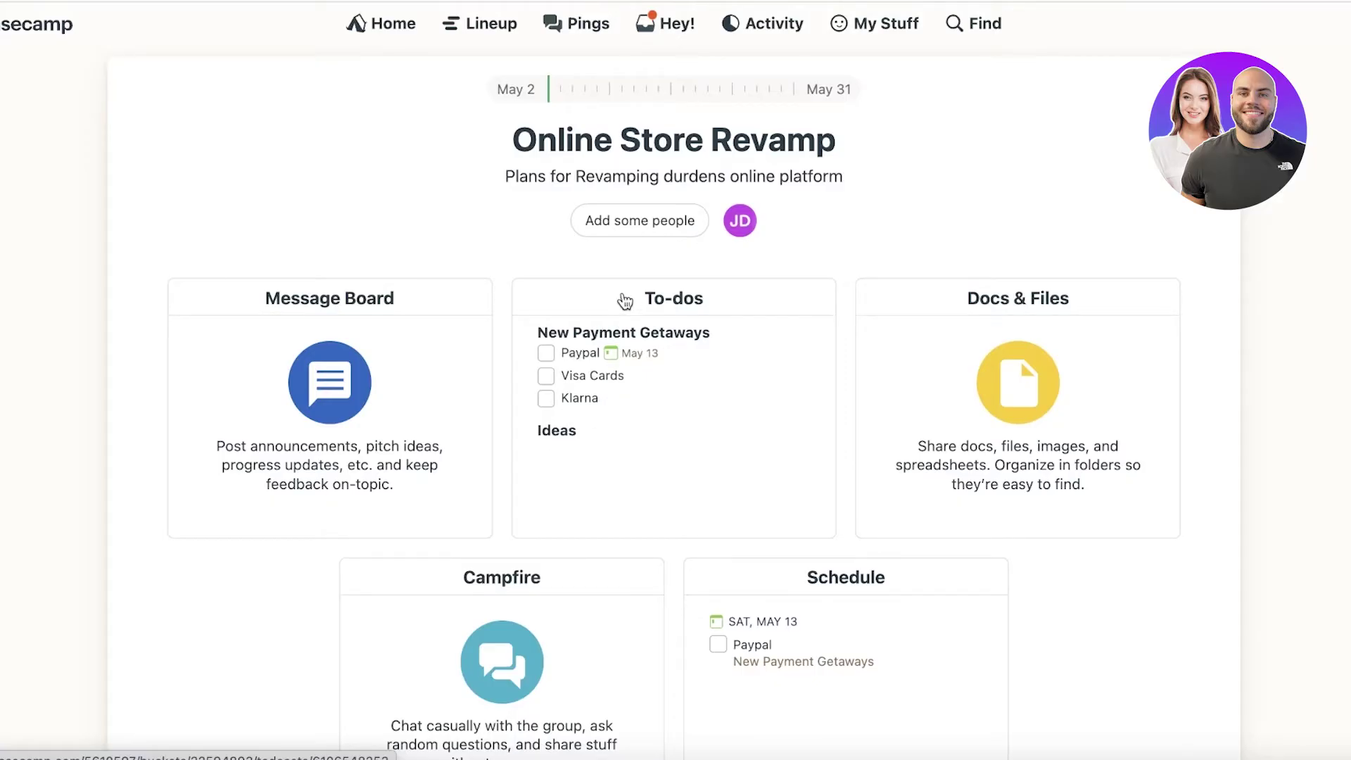
{"action": "scroll", "coordinate": [637, 316], "scroll_direction": "down", "scroll_amount": 1}
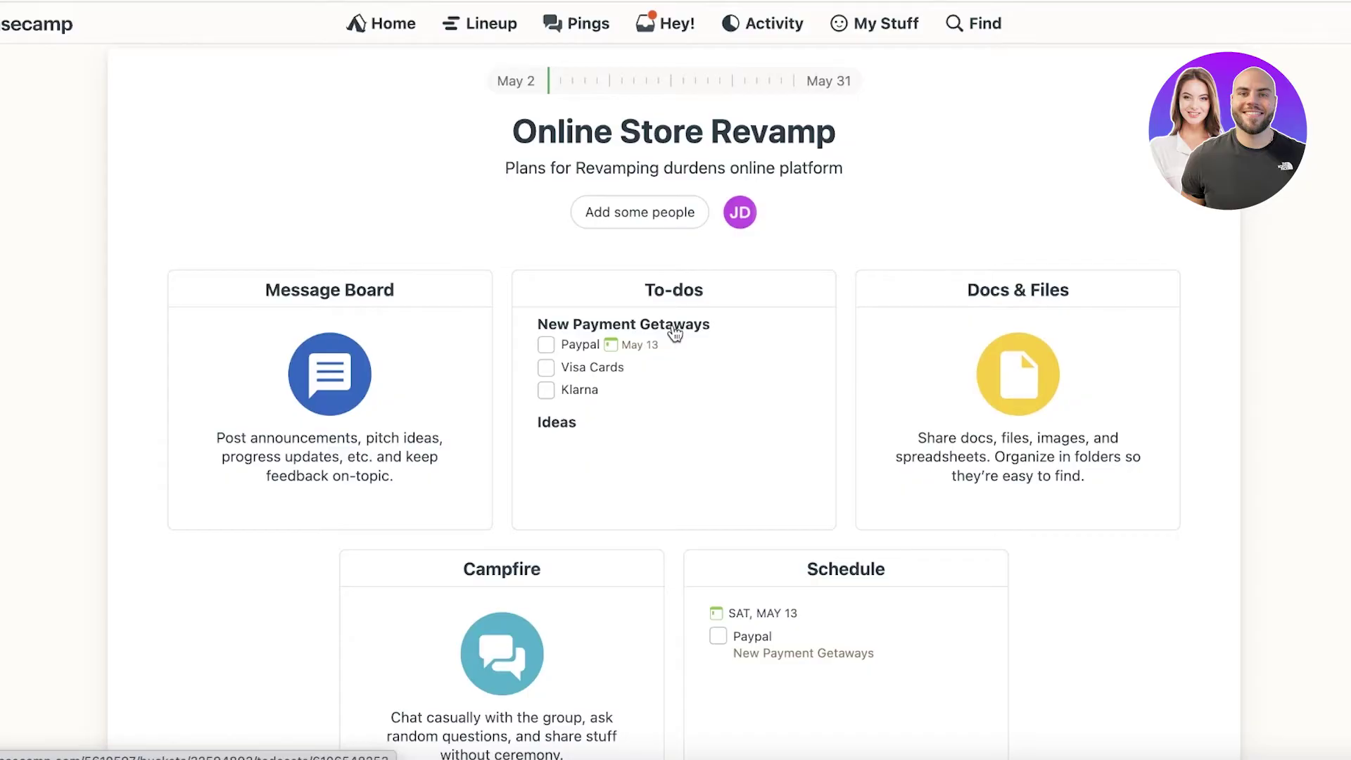
{"action": "scroll", "coordinate": [900, 691], "scroll_direction": "down", "scroll_amount": 4}
{"action": "scroll", "coordinate": [775, 449], "scroll_direction": "up", "scroll_amount": 4}
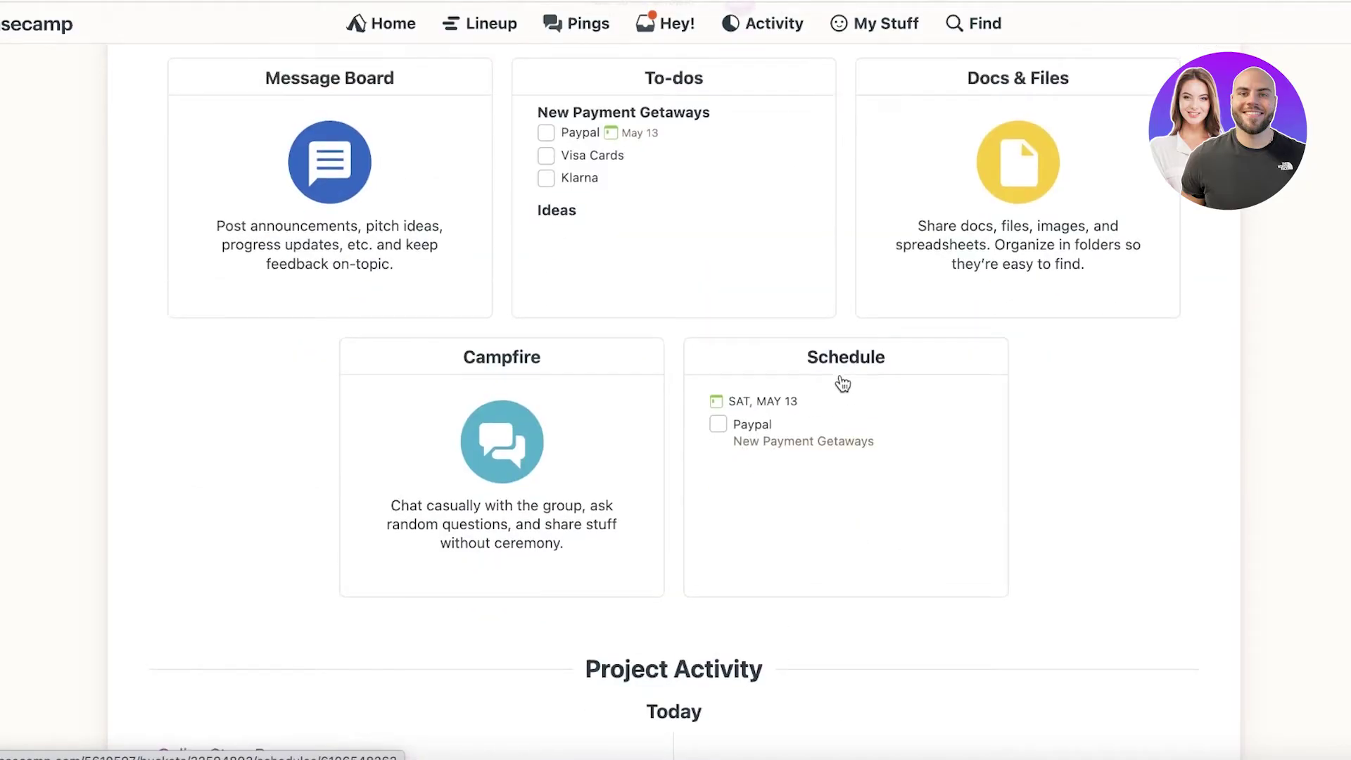
{"action": "scroll", "coordinate": [693, 400], "scroll_direction": "down", "scroll_amount": 5}
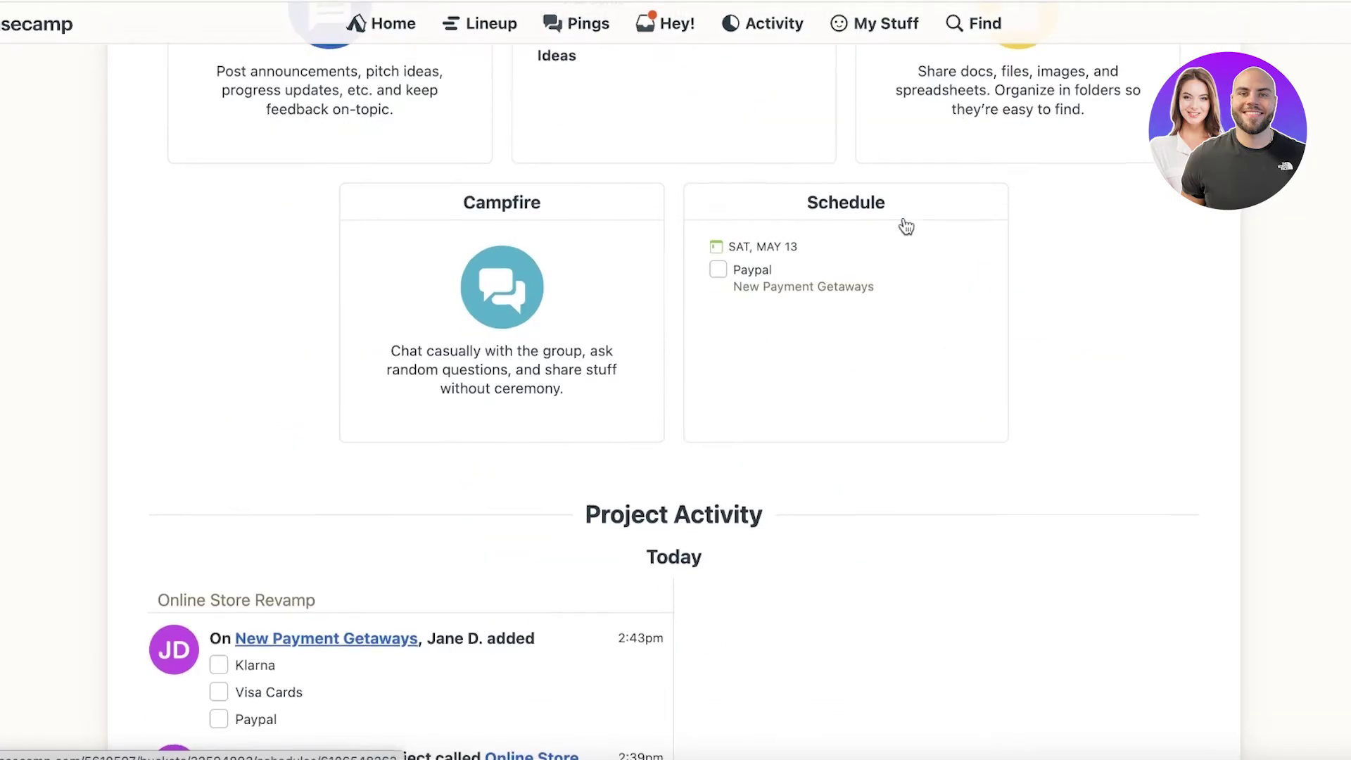
{"action": "scroll", "coordinate": [887, 289], "scroll_direction": "down", "scroll_amount": 1}
{"action": "scroll", "coordinate": [1064, 380], "scroll_direction": "down", "scroll_amount": 1}
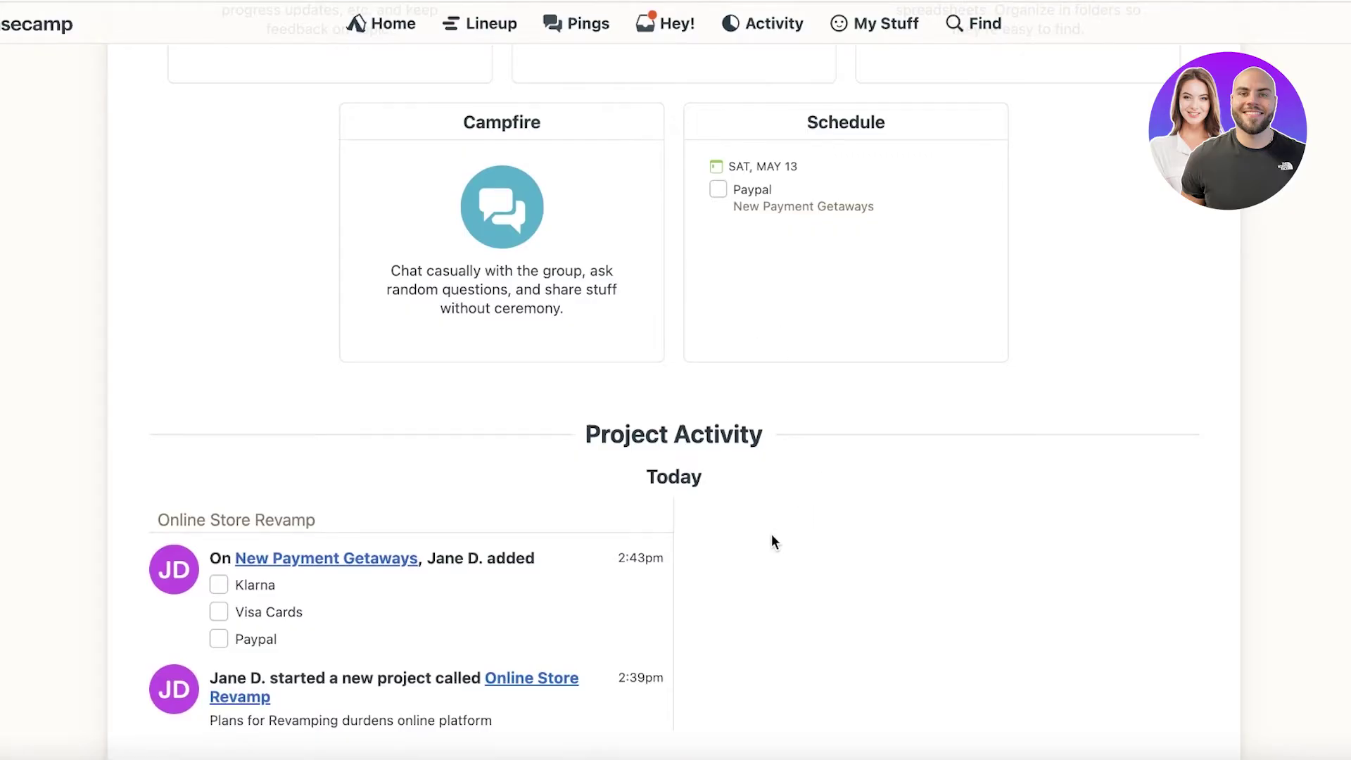
{"action": "scroll", "coordinate": [771, 535], "scroll_direction": "up", "scroll_amount": 4}
{"action": "scroll", "coordinate": [769, 537], "scroll_direction": "down", "scroll_amount": 4}
{"action": "scroll", "coordinate": [760, 542], "scroll_direction": "up", "scroll_amount": 1}
{"action": "scroll", "coordinate": [362, 416], "scroll_direction": "up", "scroll_amount": 7}
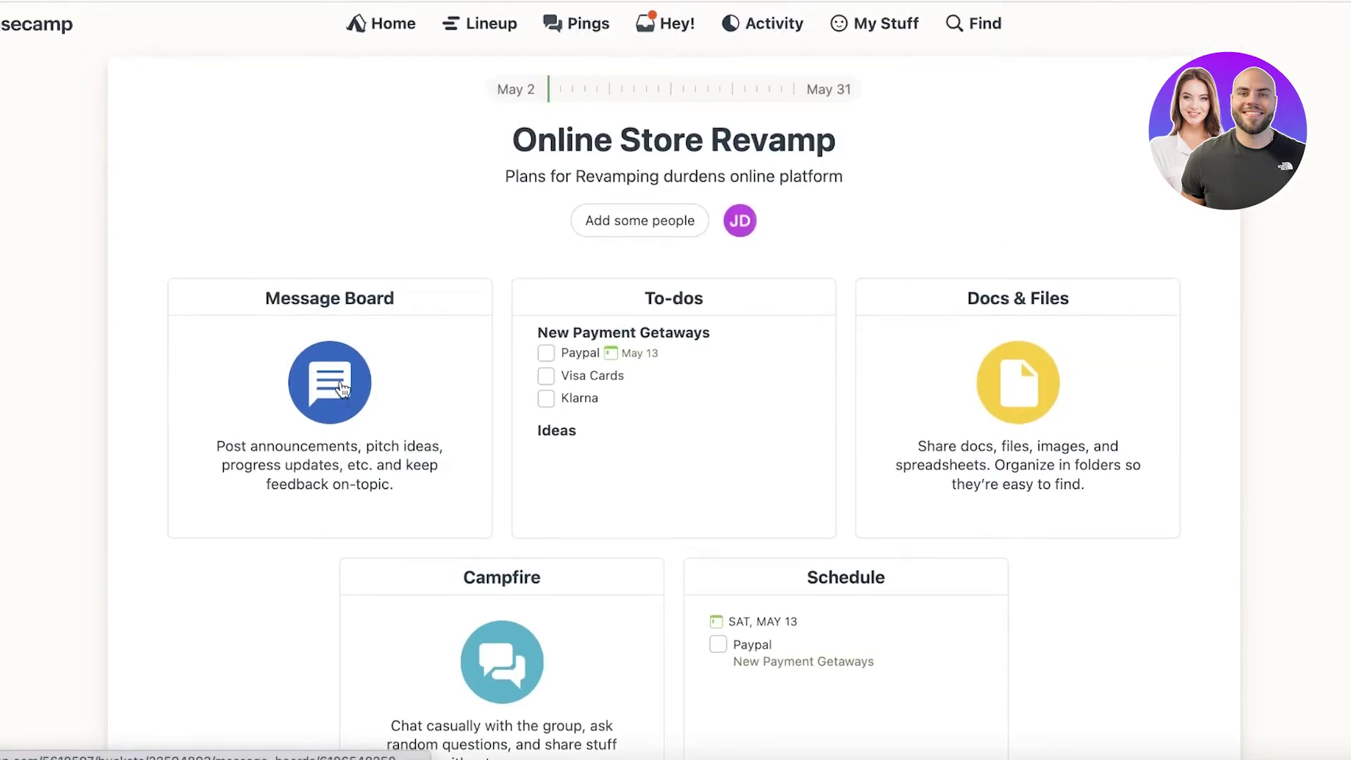
- Create a Message Board post titled 'Group Meeting with New Email Marketing Team'
{"action": "left_click", "coordinate": [342, 387]}
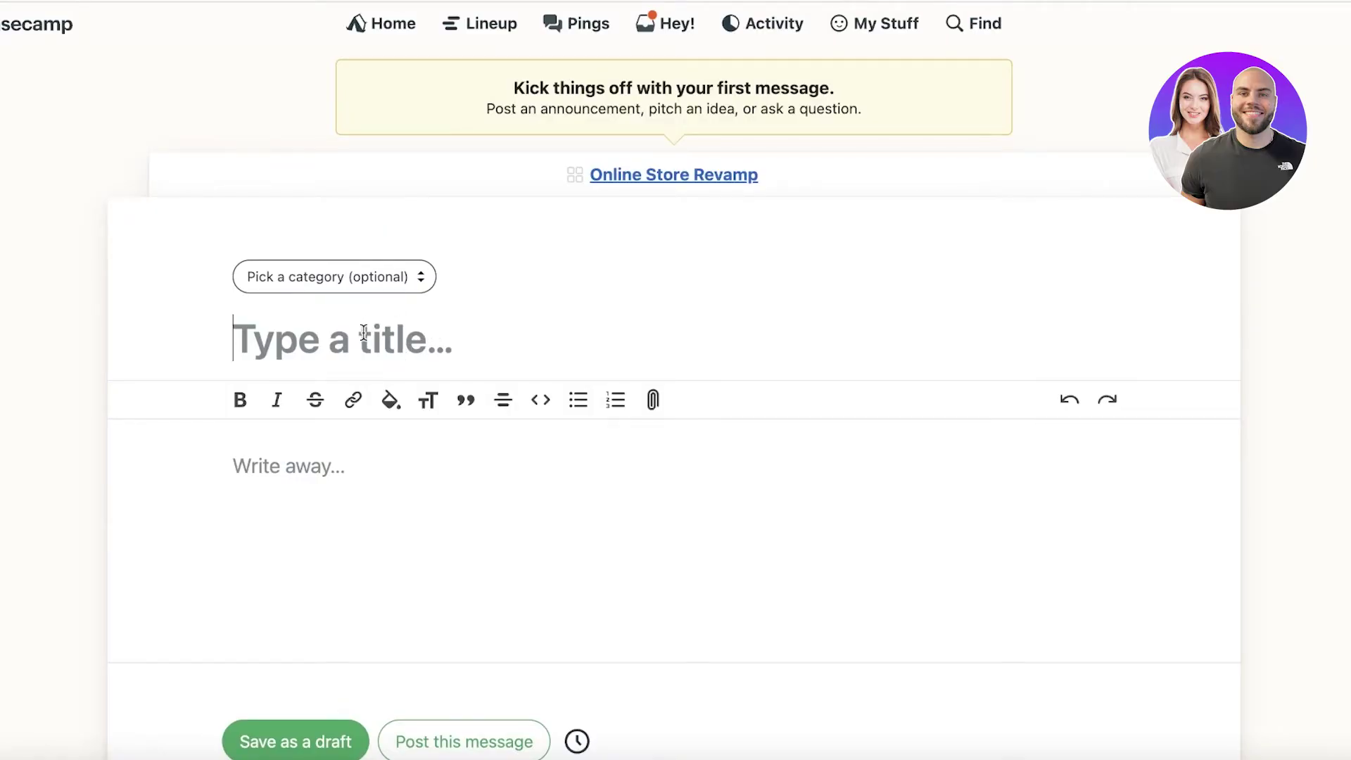
{"action": "left_click", "coordinate": [362, 333]}
{"action": "type", "text": "Group Meeting with New Email Marketing Team"}
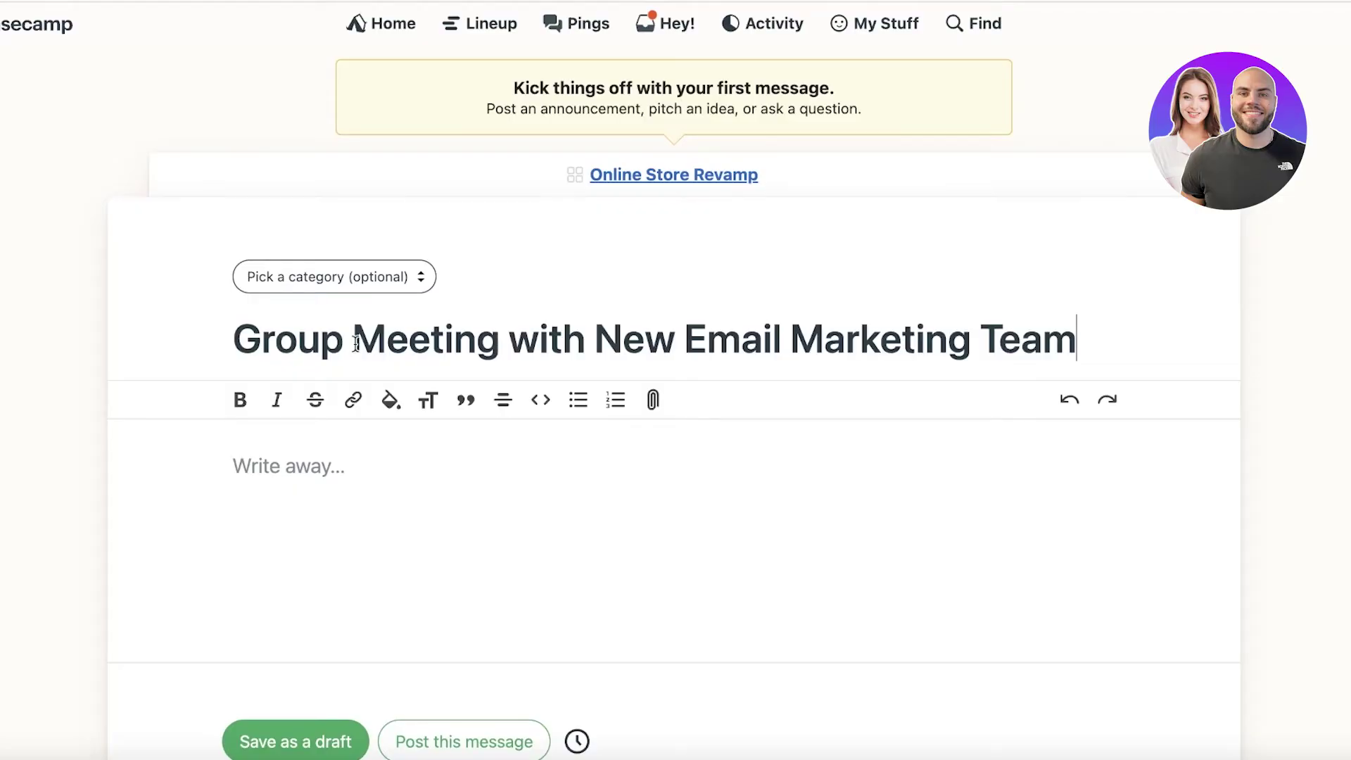
{"action": "left_click", "coordinate": [285, 462]}
{"action": "scroll", "coordinate": [485, 472], "scroll_direction": "down", "scroll_amount": 3}
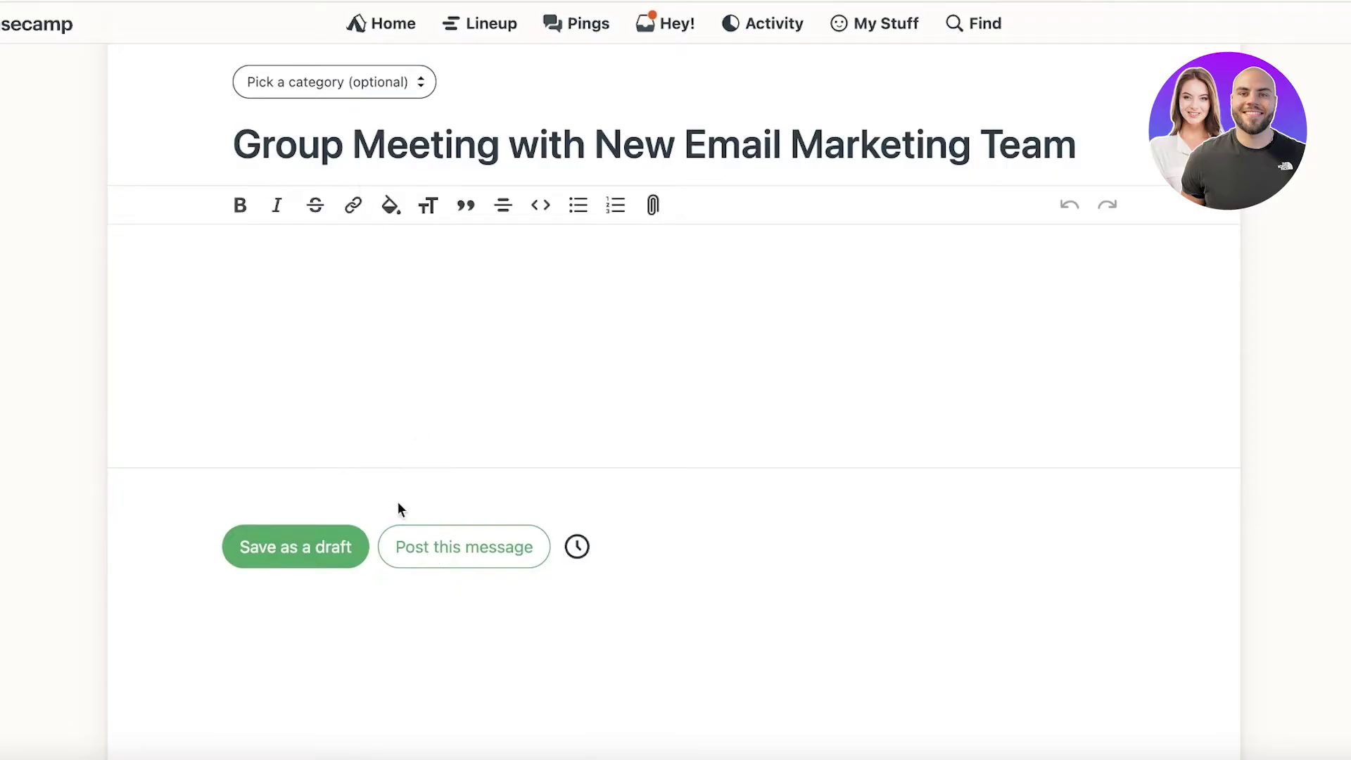
- Post the Group Meeting with New Email Marketing Team message to the board
{"action": "left_click", "coordinate": [419, 546]}
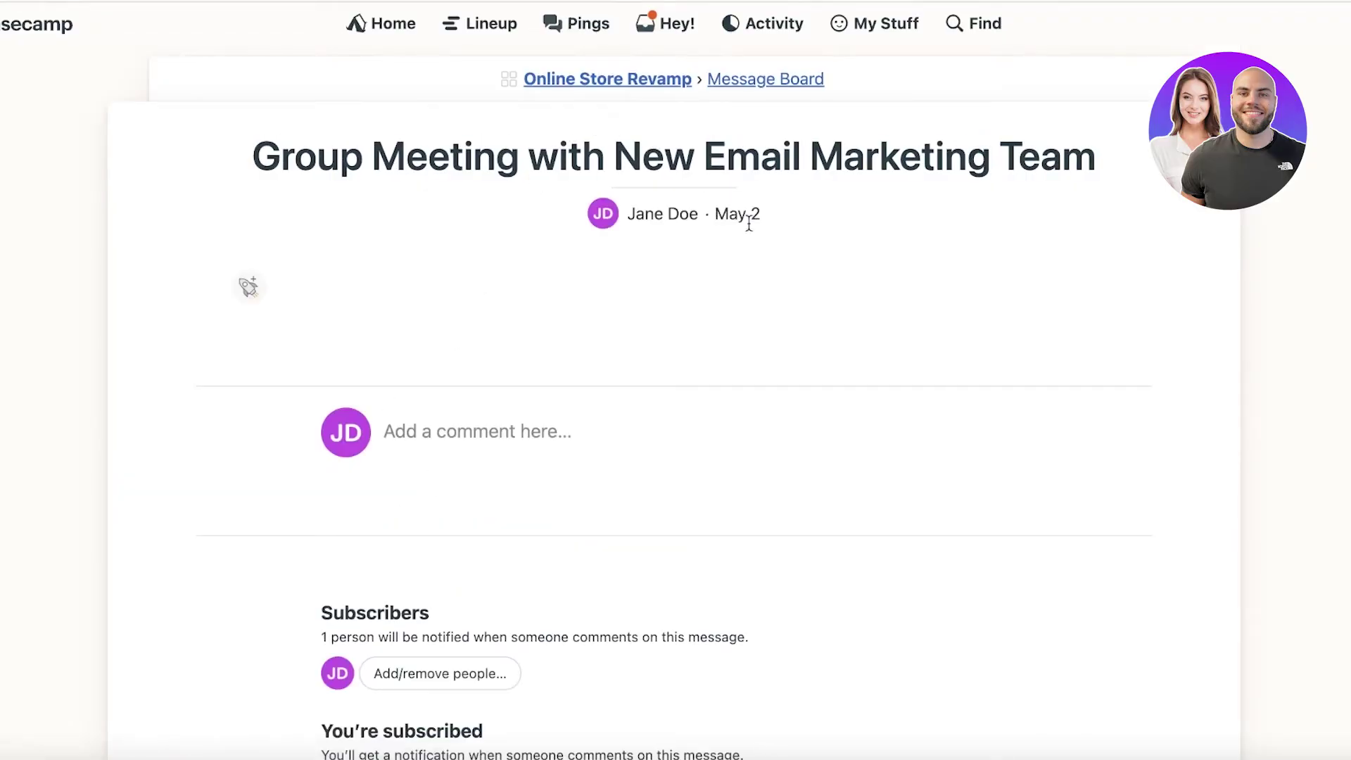
{"action": "scroll", "coordinate": [355, 277], "scroll_direction": "down", "scroll_amount": 2}
{"action": "scroll", "coordinate": [355, 277], "scroll_direction": "down", "scroll_amount": 1}
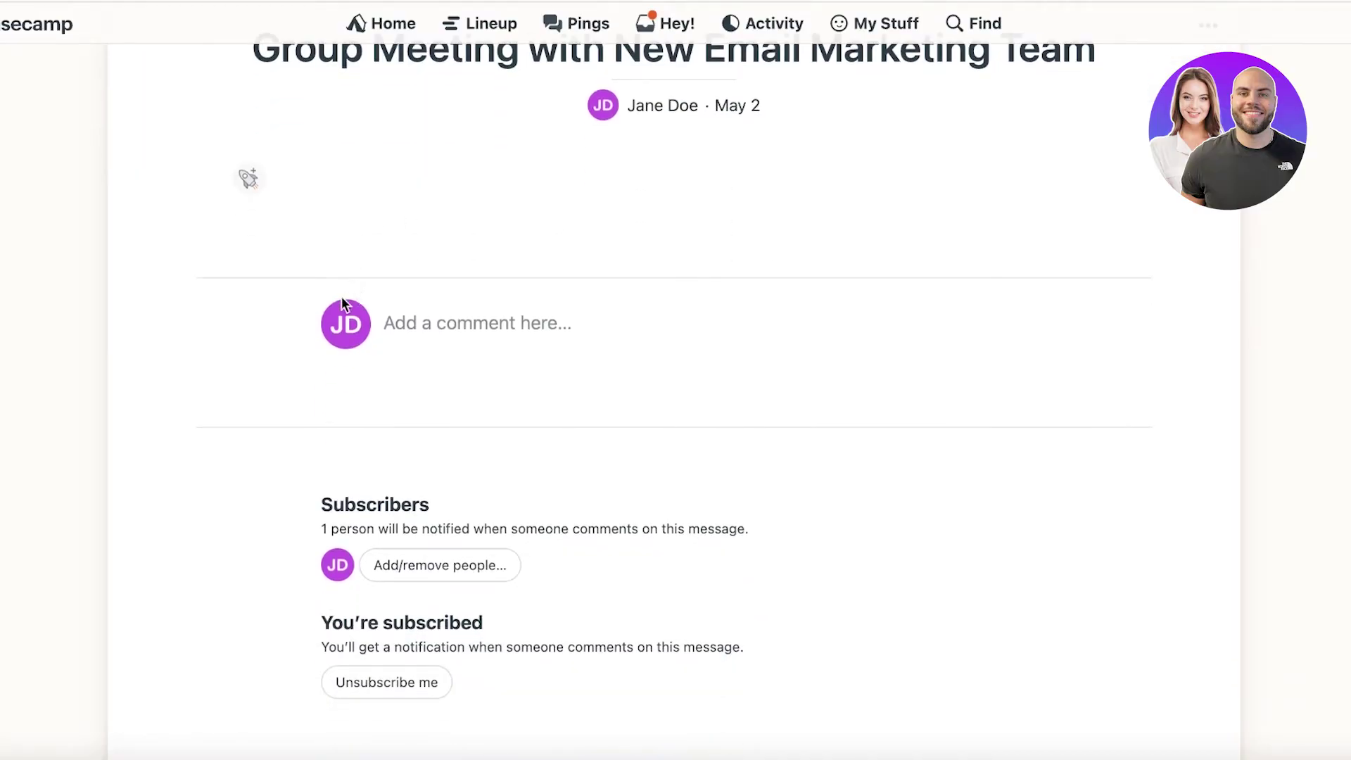
{"action": "scroll", "coordinate": [422, 255], "scroll_direction": "up", "scroll_amount": 2}
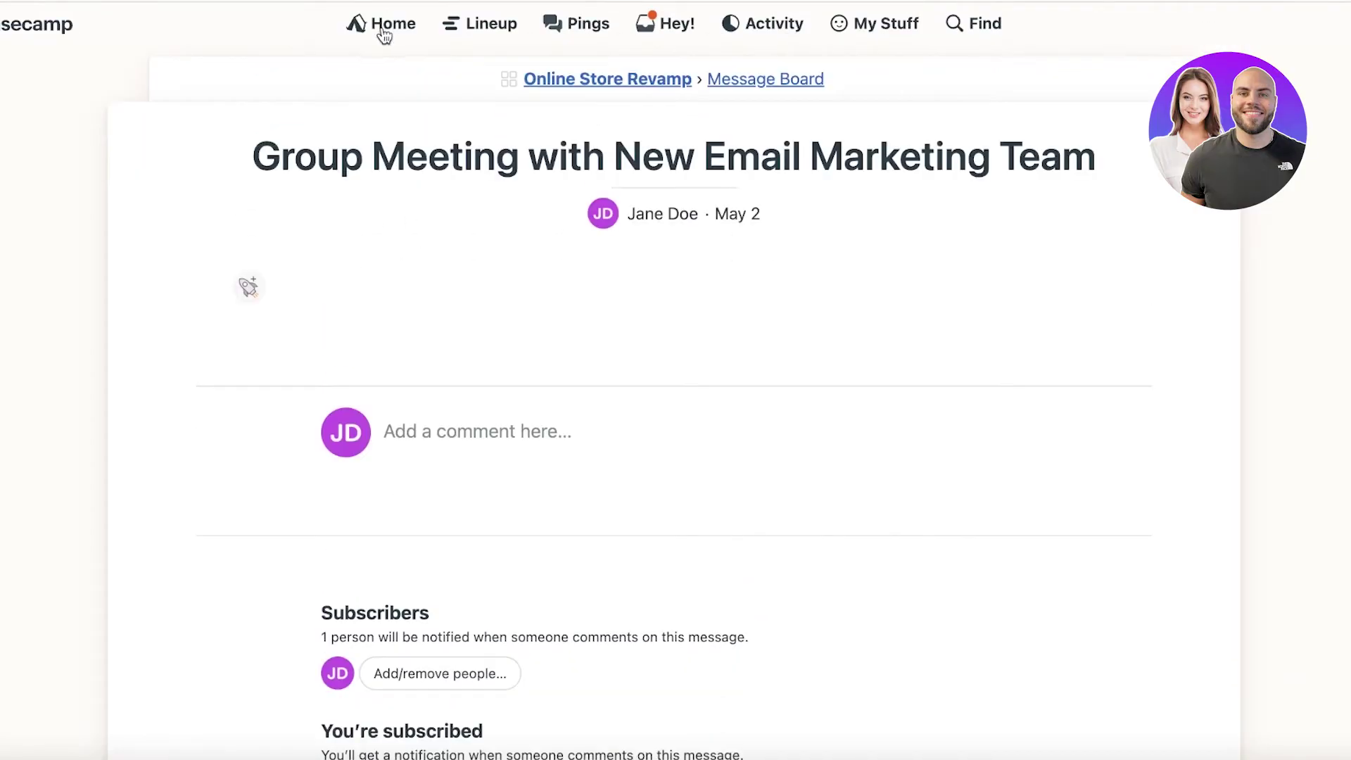
- Go to the Durden Clothing home page and reopen the Online Store Revamp project
{"action": "left_click", "coordinate": [383, 30]}
{"action": "scroll", "coordinate": [468, 214], "scroll_direction": "down", "scroll_amount": 4}
{"action": "scroll", "coordinate": [467, 214], "scroll_direction": "up", "scroll_amount": 4}
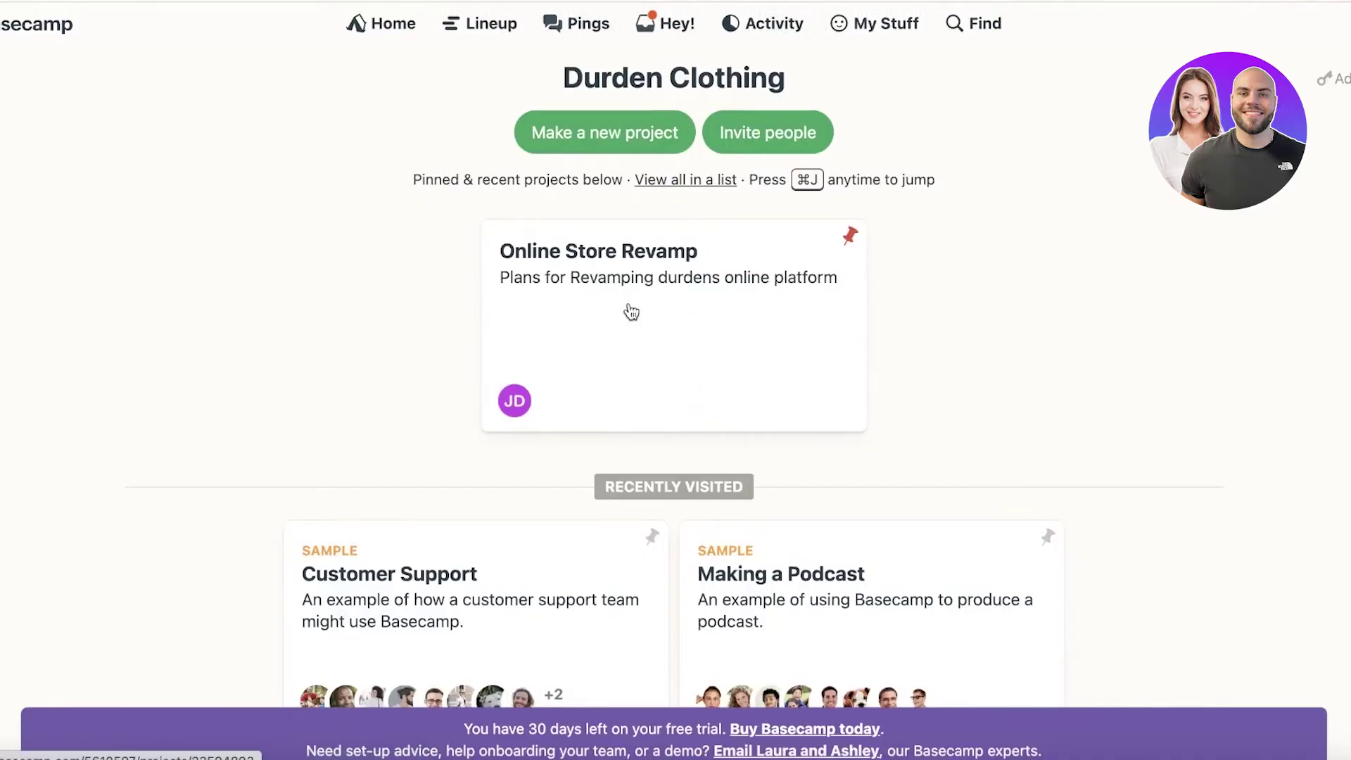
{"action": "left_click", "coordinate": [627, 307]}
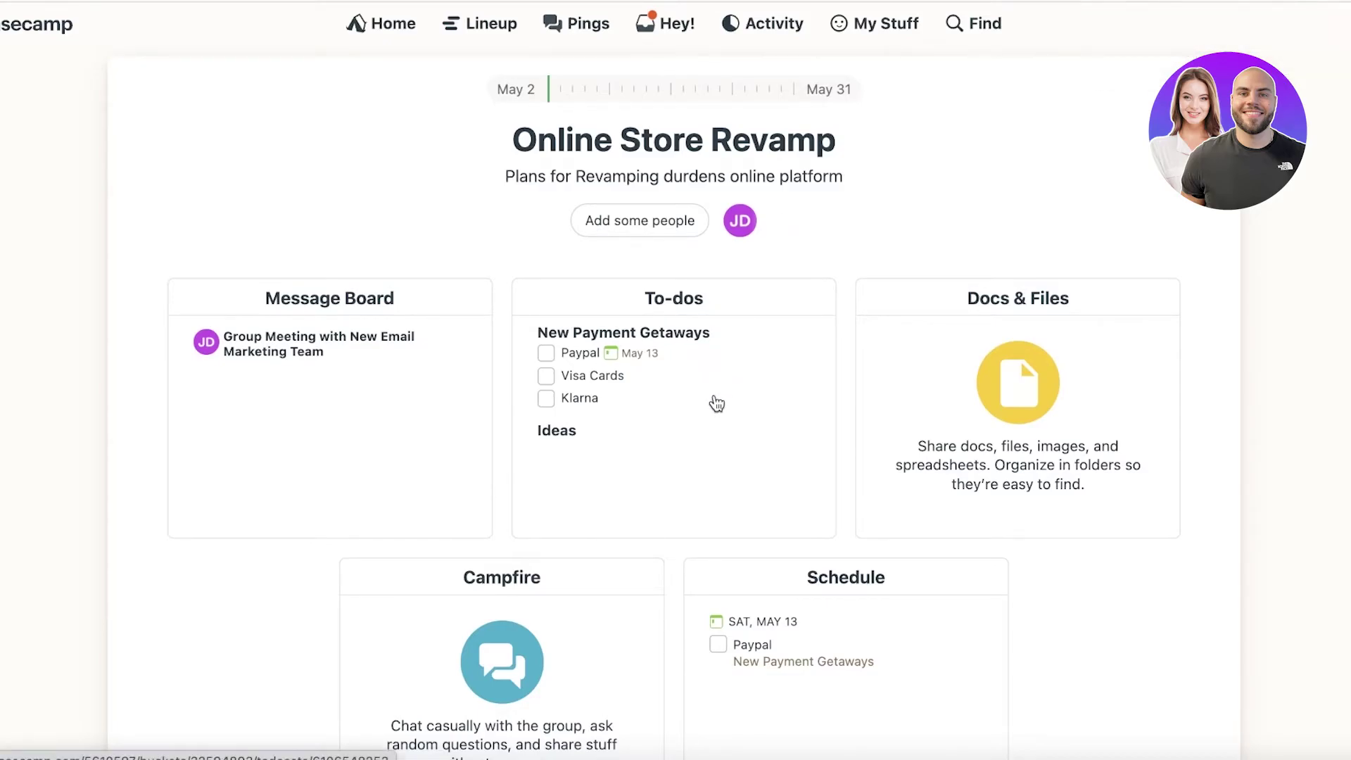
{"action": "scroll", "coordinate": [897, 246], "scroll_direction": "up", "scroll_amount": 7}
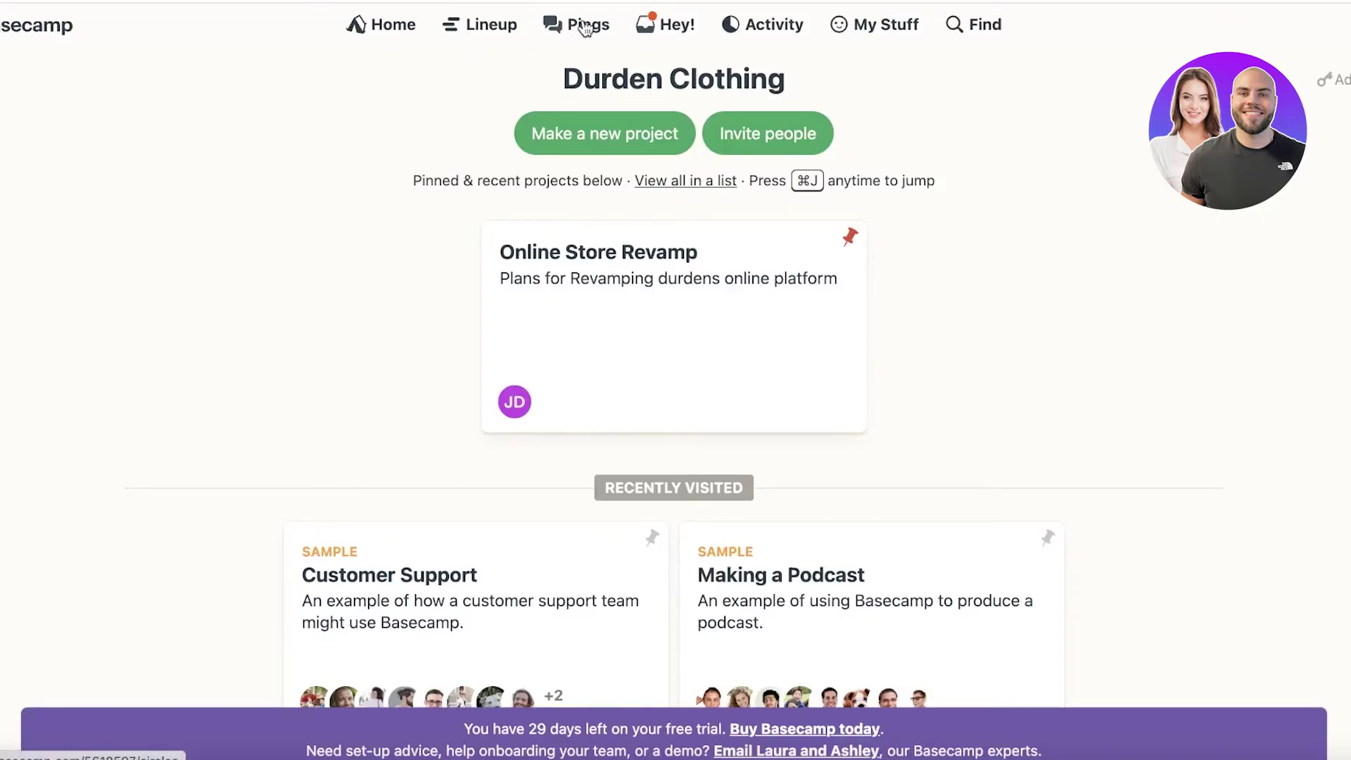
{"action": "left_click", "coordinate": [671, 32]}
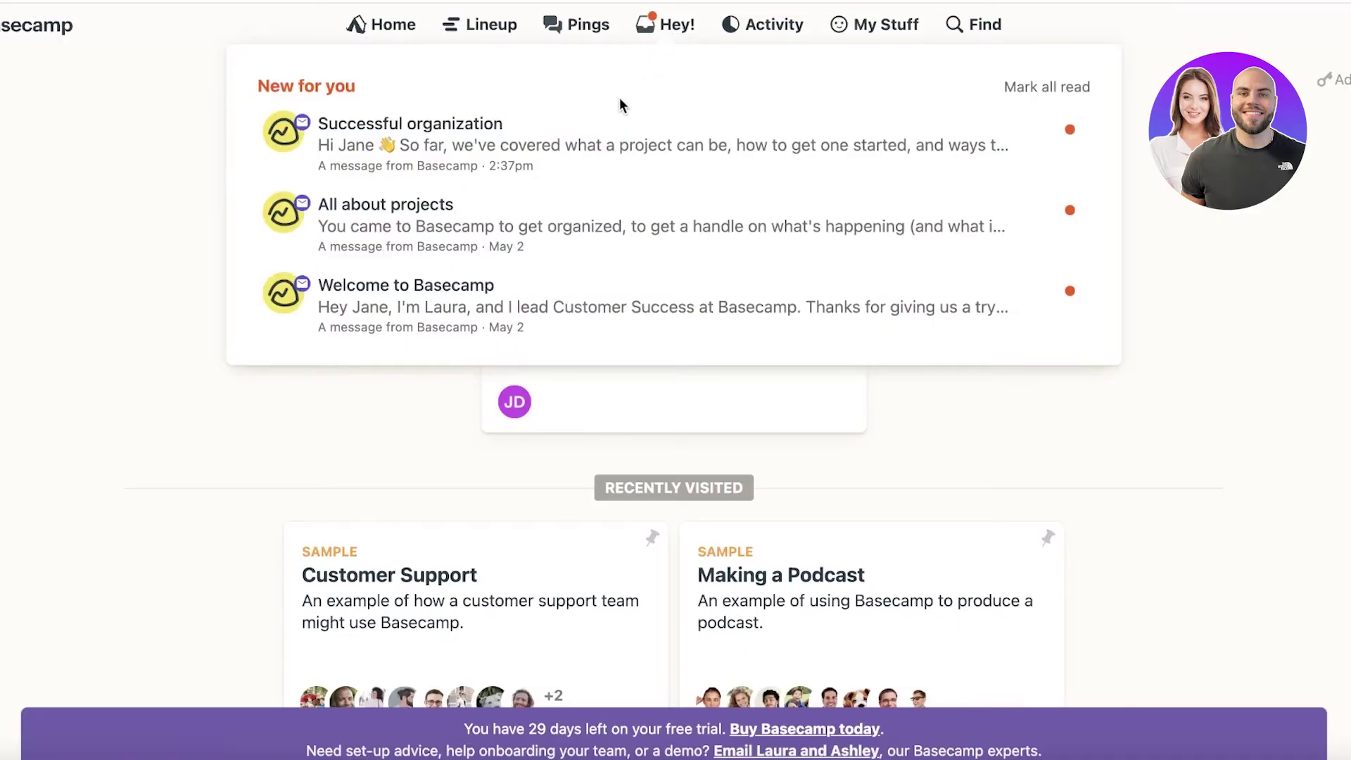
{"action": "left_click", "coordinate": [767, 27]}
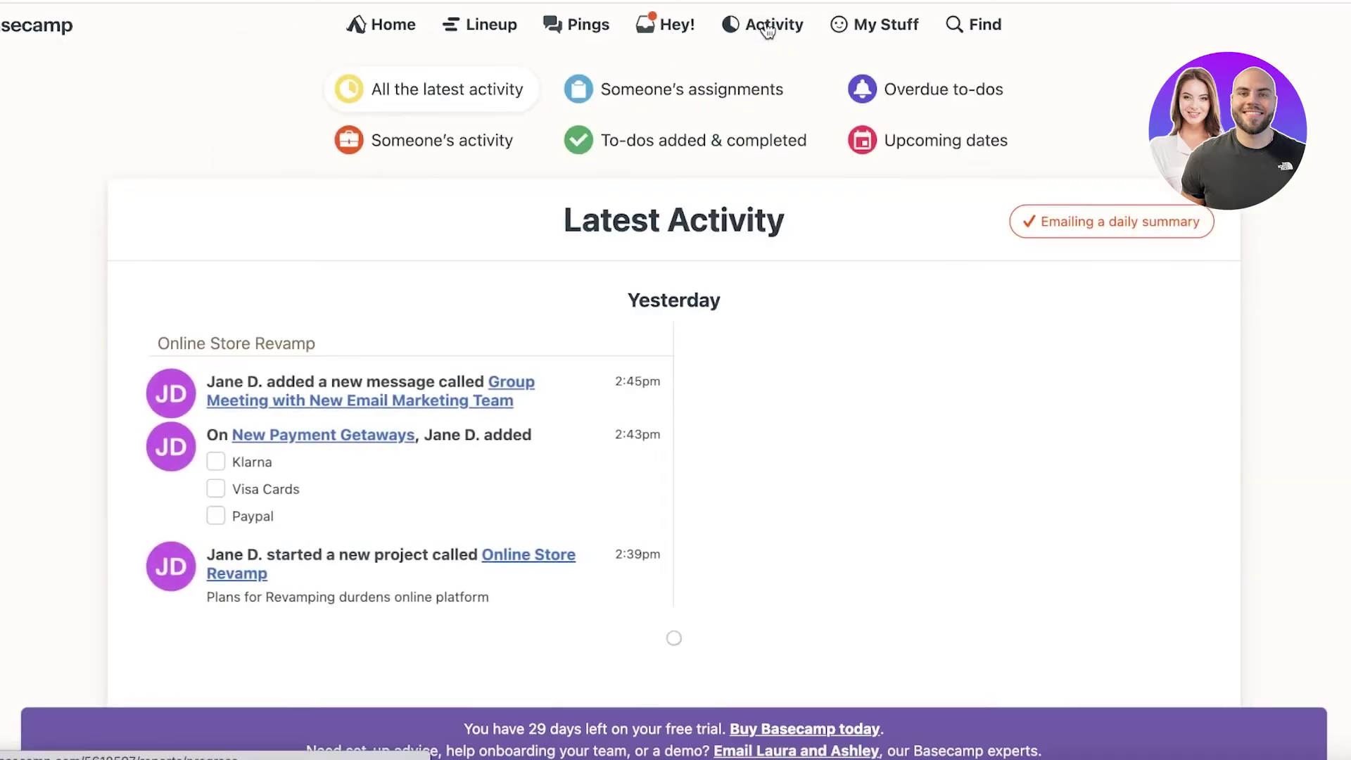
{"action": "scroll", "coordinate": [586, 218], "scroll_direction": "down", "scroll_amount": 3}
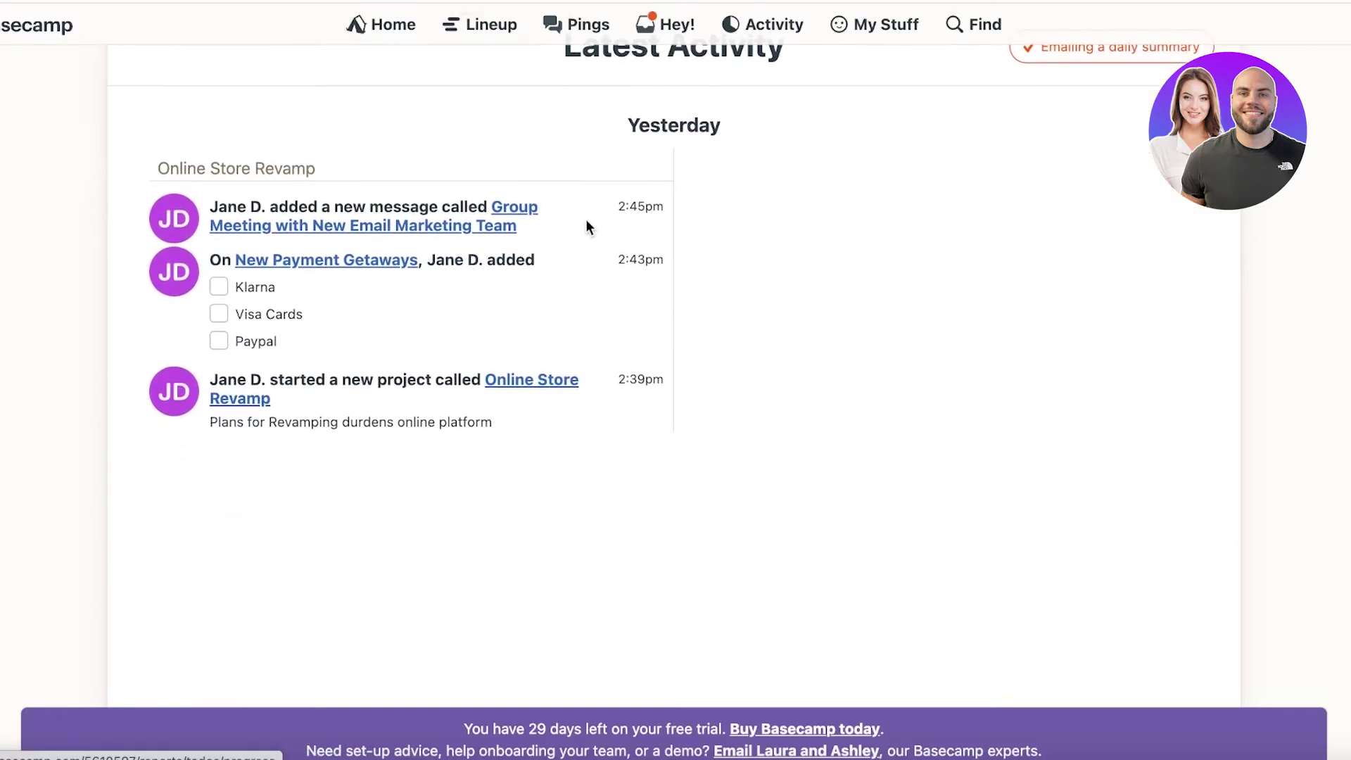
{"action": "scroll", "coordinate": [715, 214], "scroll_direction": "up", "scroll_amount": 1}
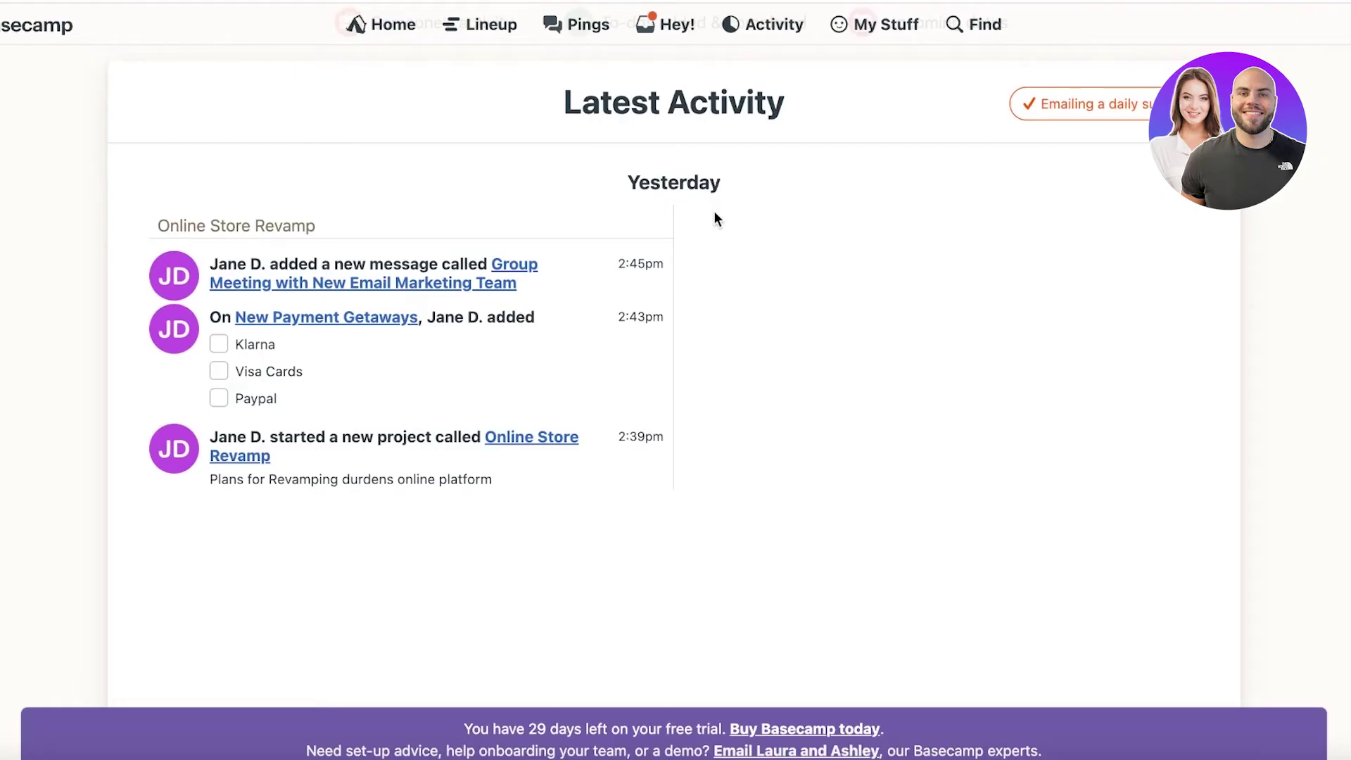
{"action": "scroll", "coordinate": [715, 220], "scroll_direction": "down", "scroll_amount": 1}
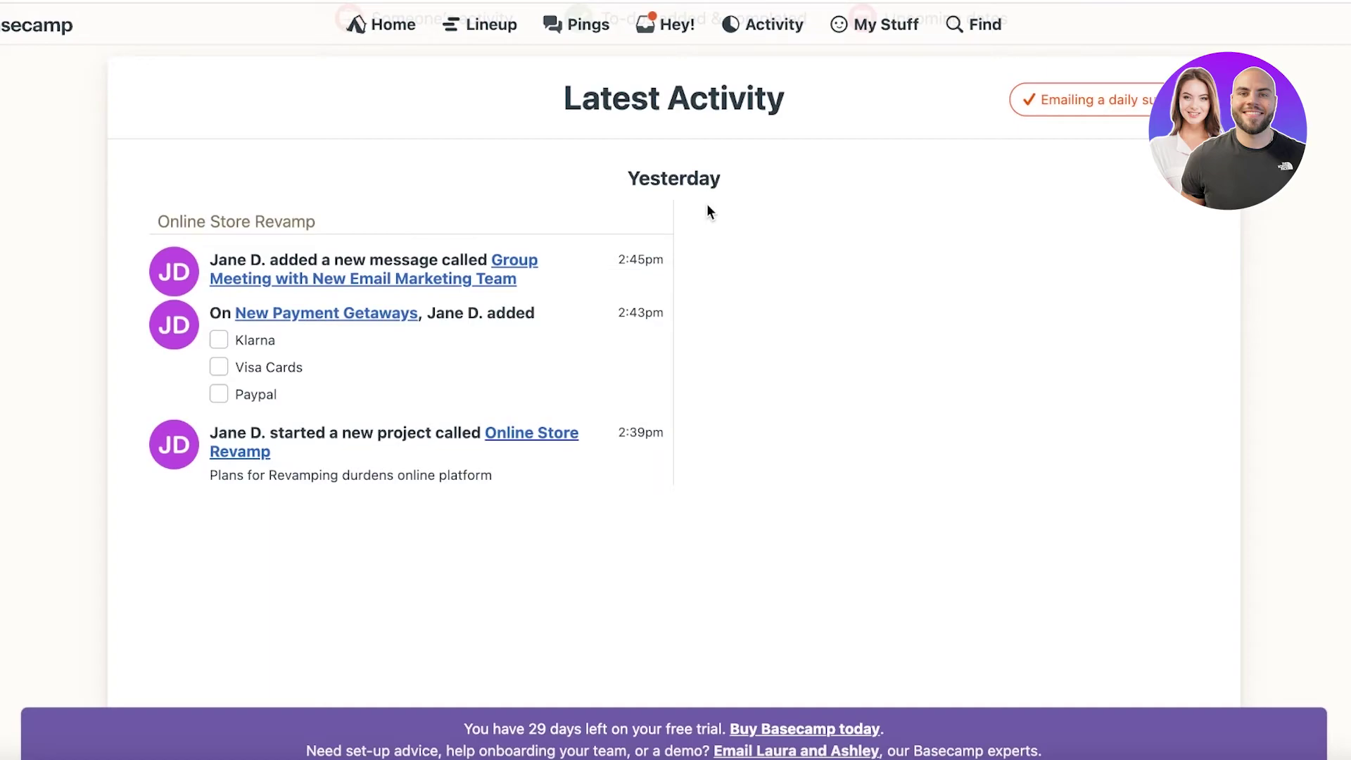
{"action": "scroll", "coordinate": [706, 204], "scroll_direction": "up", "scroll_amount": 2}
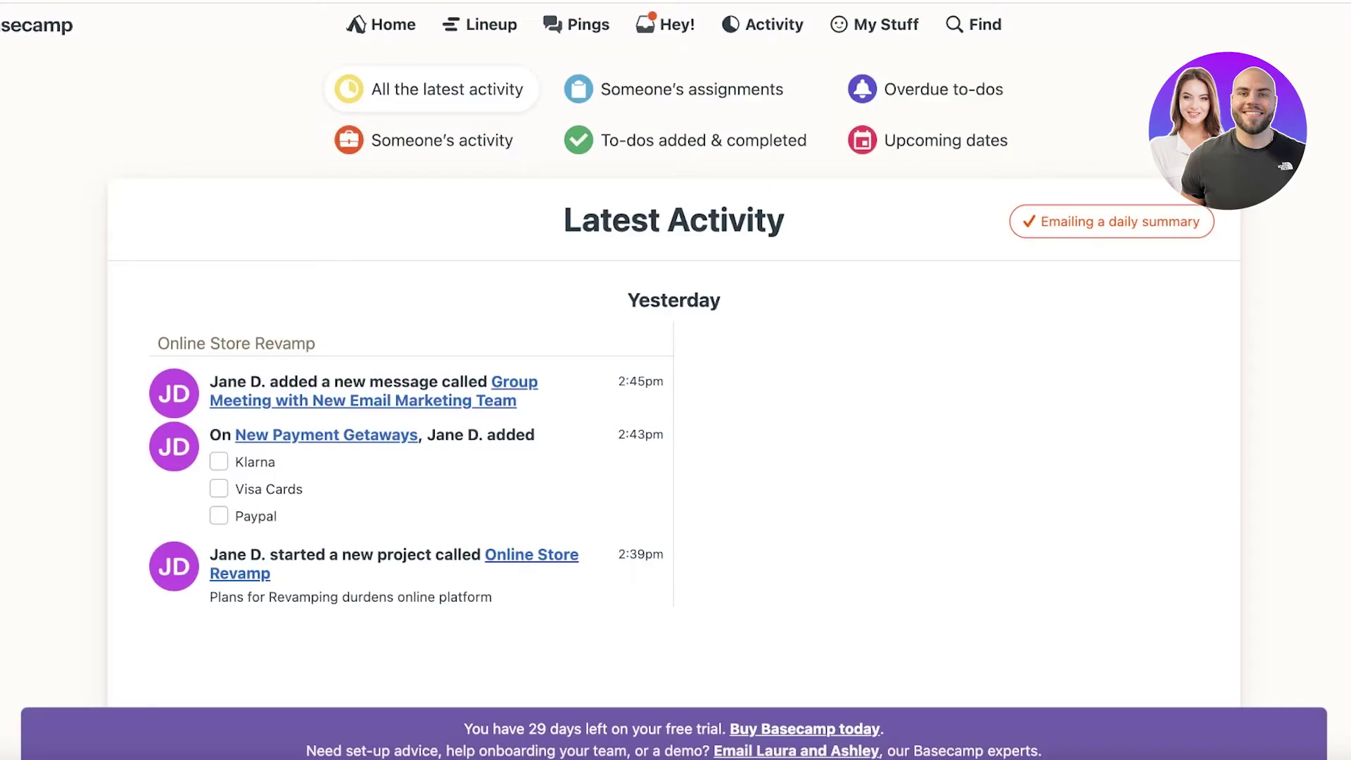
{"action": "left_click", "coordinate": [429, 156]}
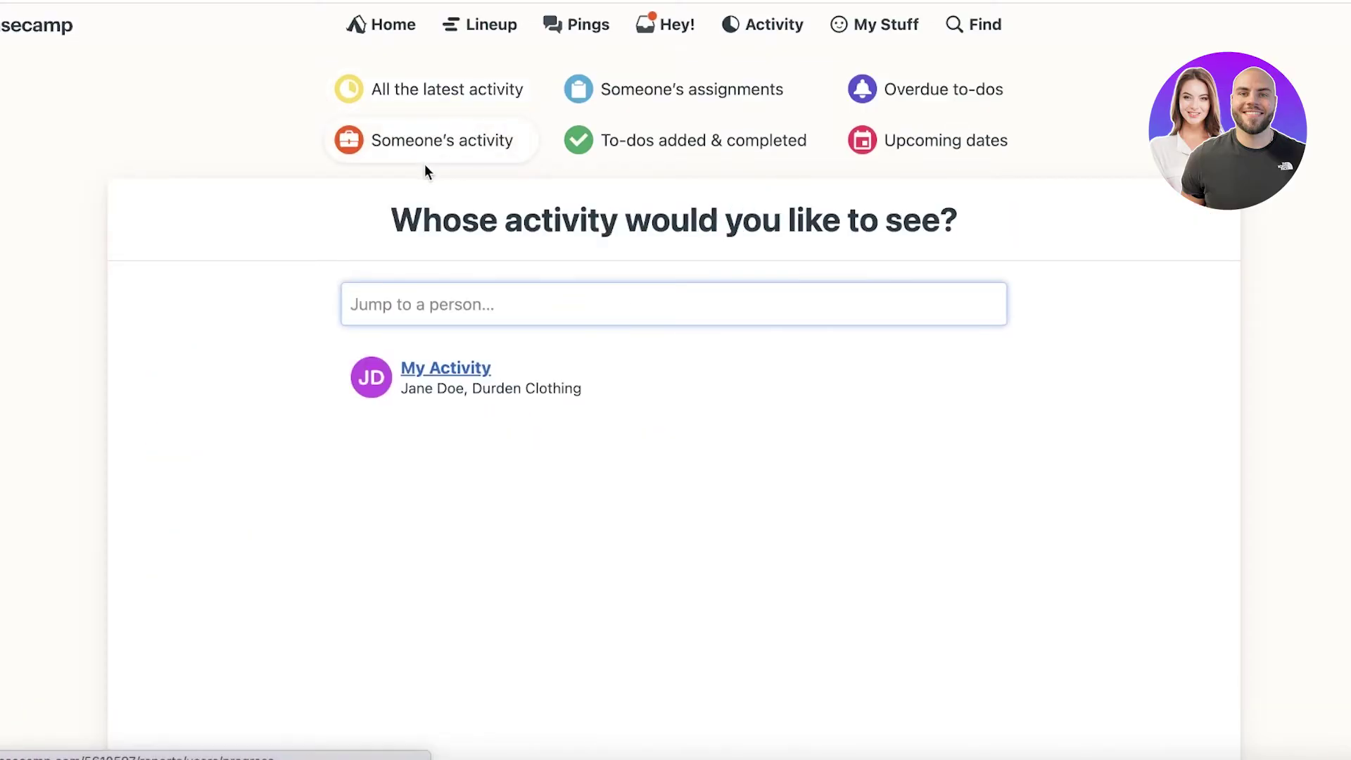
{"action": "left_click", "coordinate": [618, 141]}
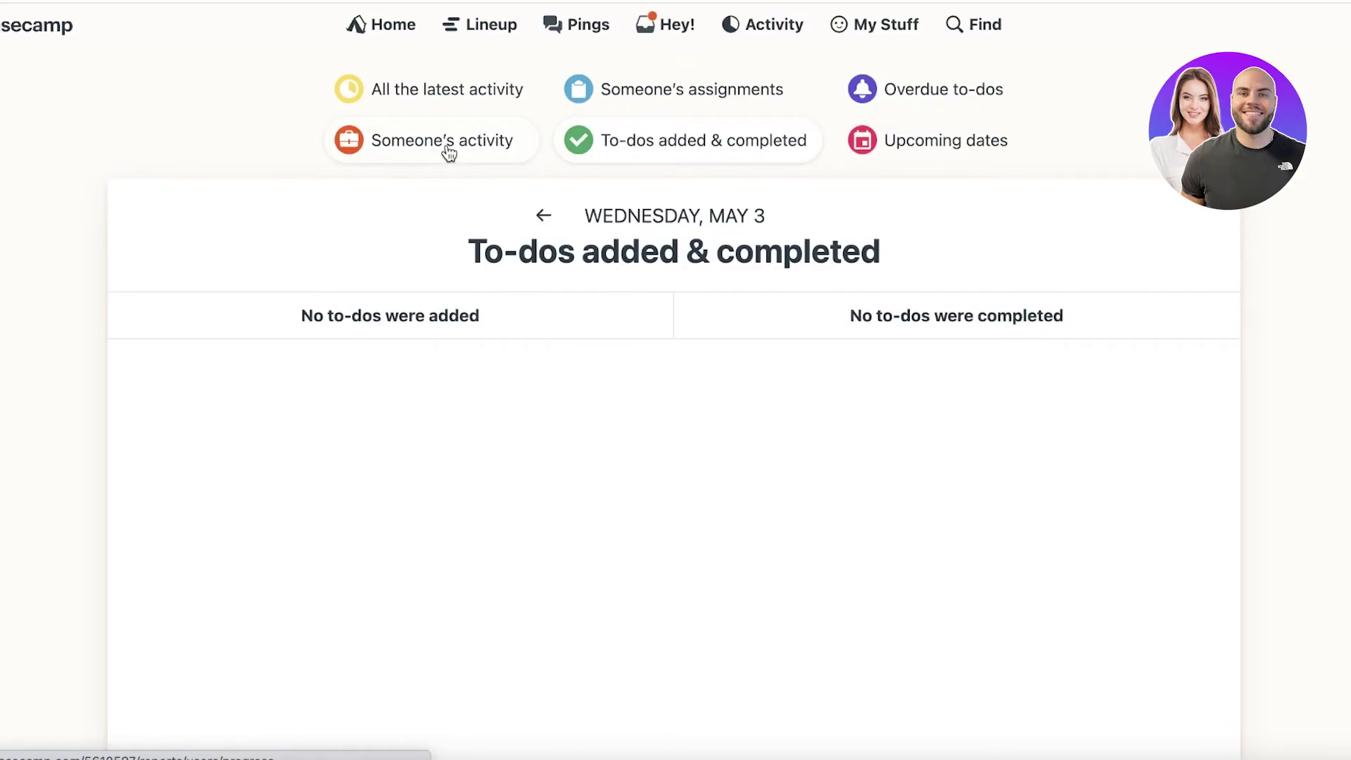
{"action": "left_click", "coordinate": [893, 143]}
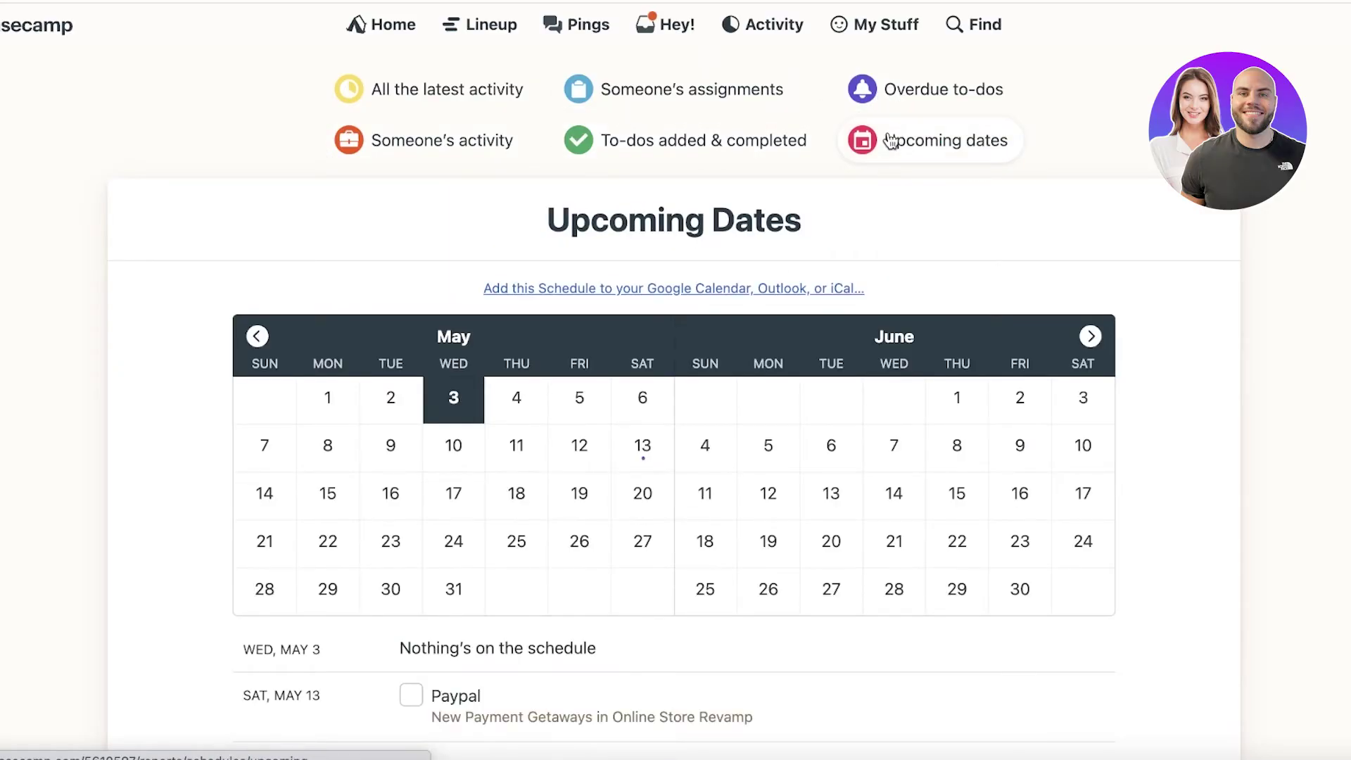
{"action": "scroll", "coordinate": [719, 339], "scroll_direction": "down", "scroll_amount": 2}
{"action": "scroll", "coordinate": [753, 301], "scroll_direction": "up", "scroll_amount": 2}
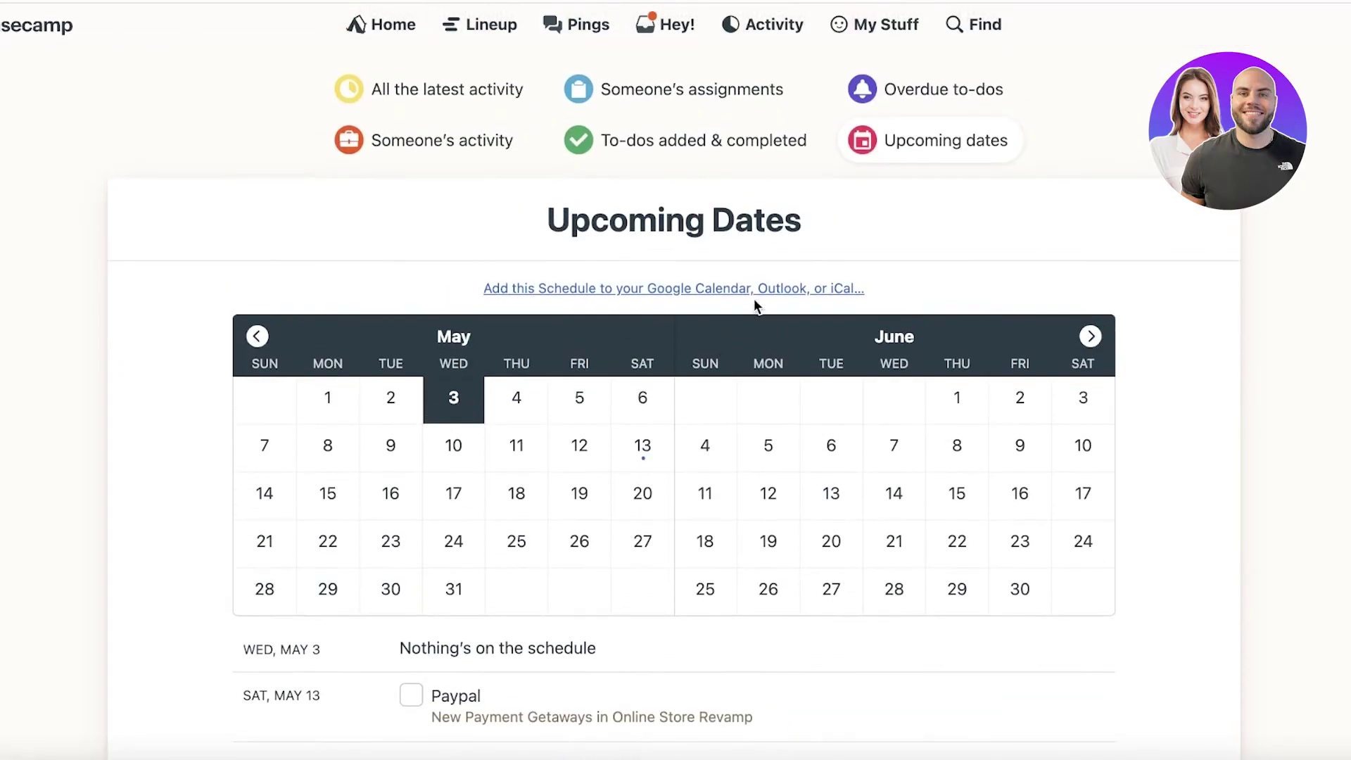
{"action": "left_click", "coordinate": [894, 86]}
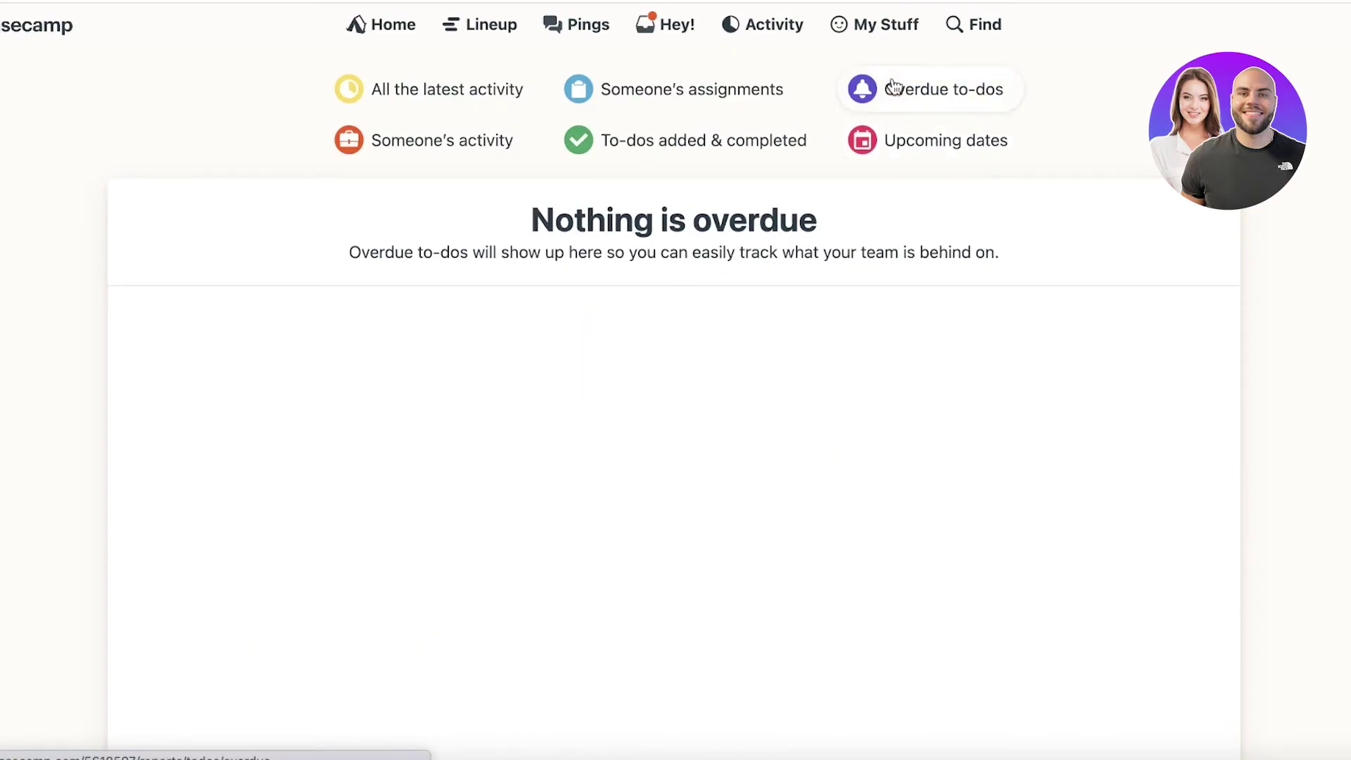
{"action": "left_click", "coordinate": [757, 110]}
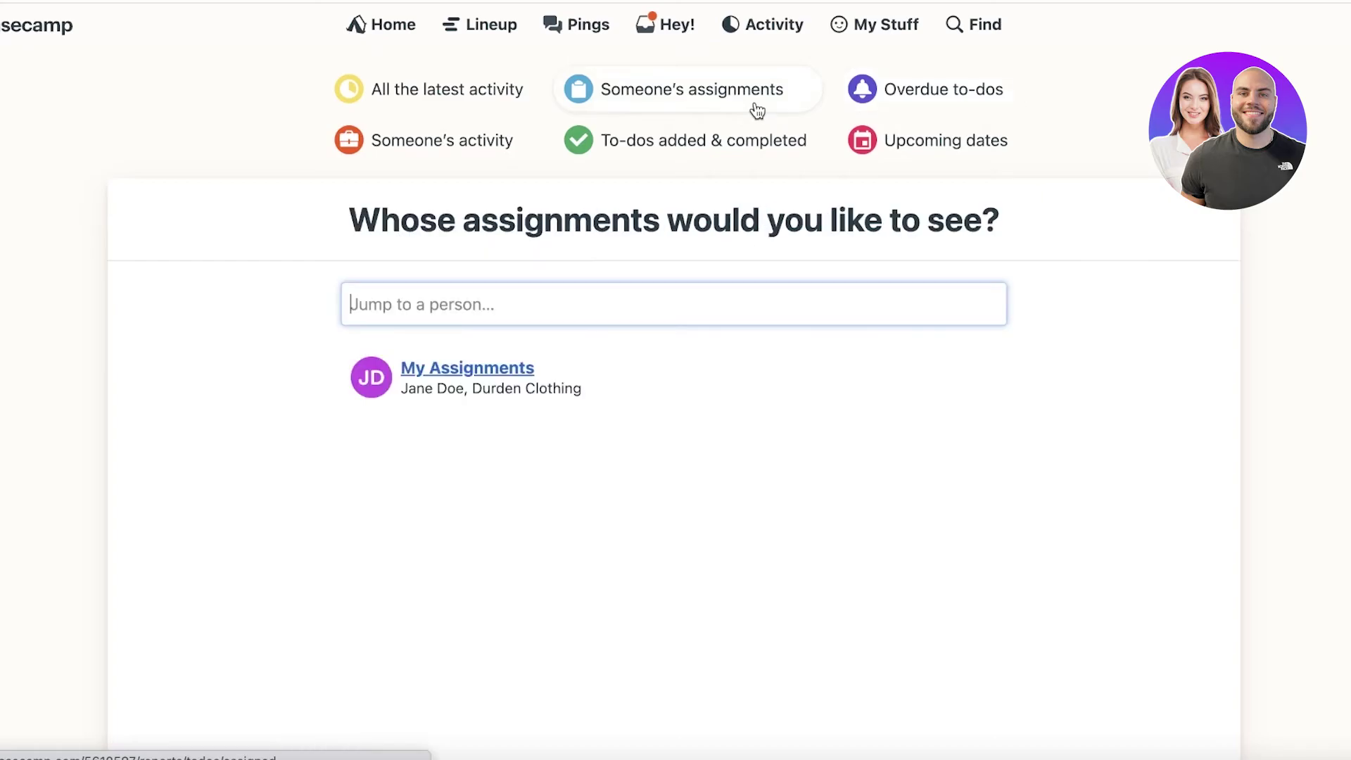
{"action": "left_click", "coordinate": [428, 106]}
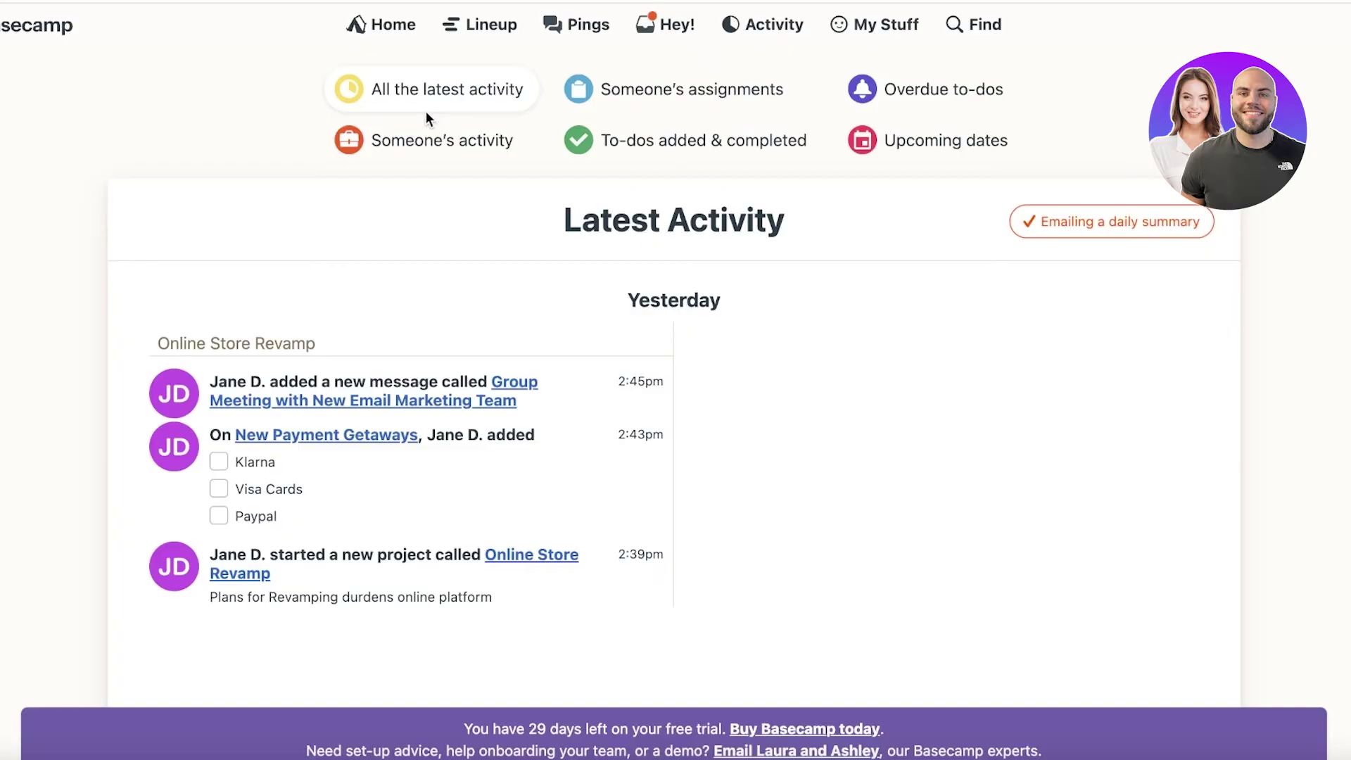
- Browse My Assignments, Stuff I've assigned and My Schedule under My Stuff
{"action": "left_click", "coordinate": [903, 30]}
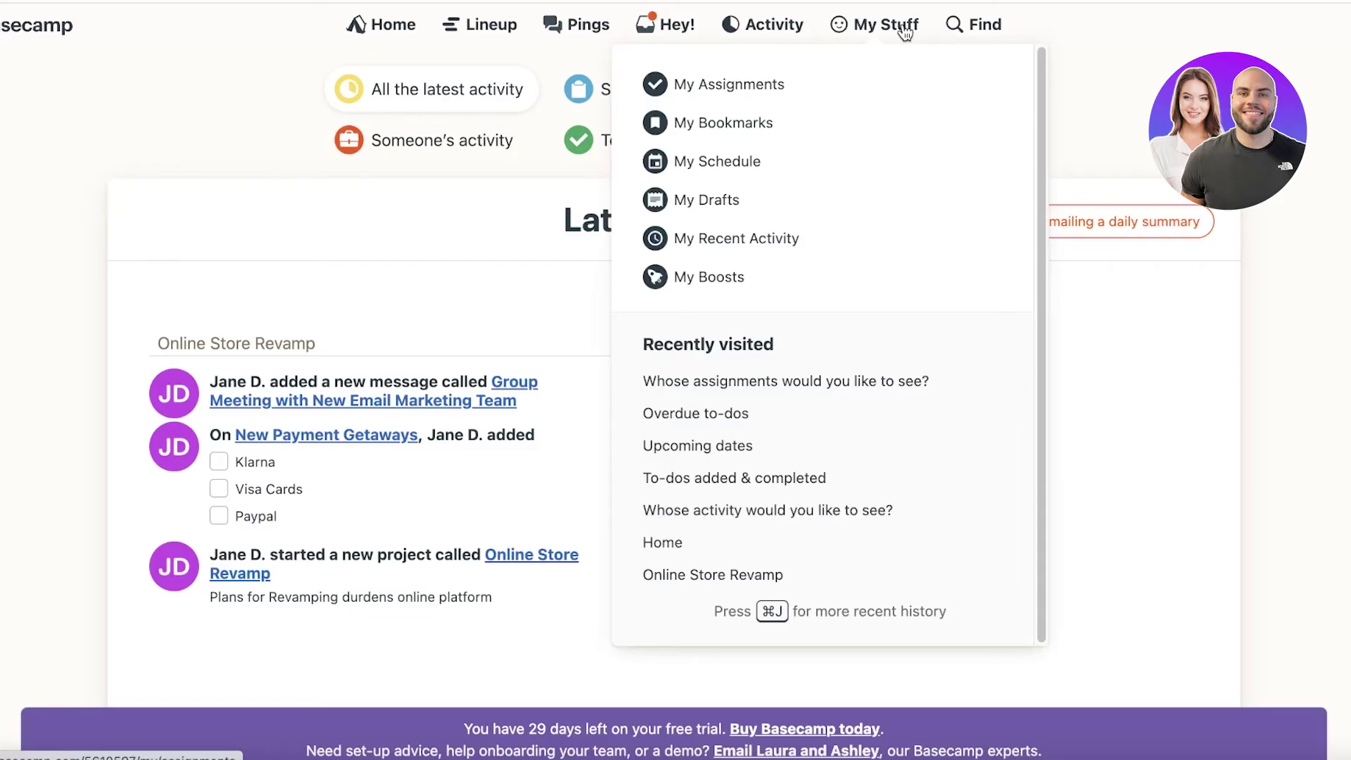
{"action": "left_click", "coordinate": [800, 89]}
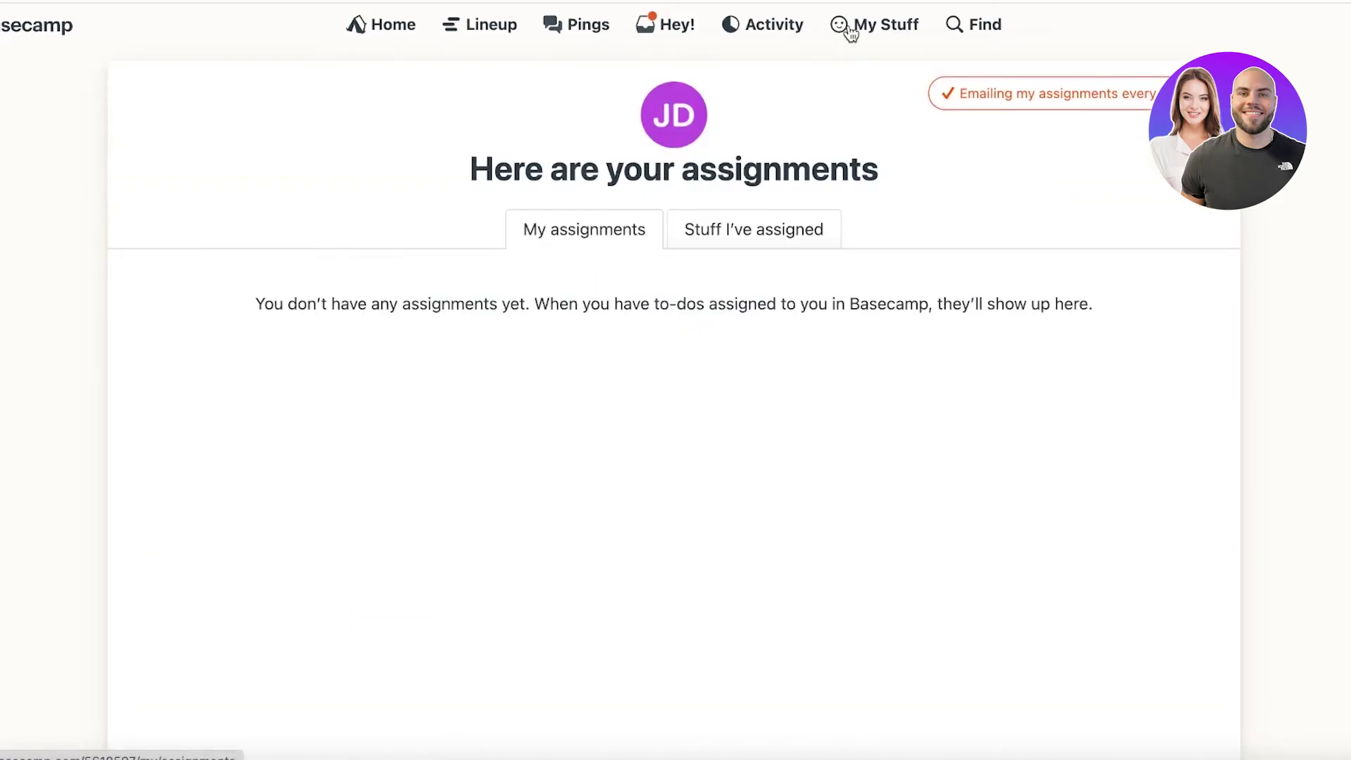
{"action": "left_click", "coordinate": [697, 247]}
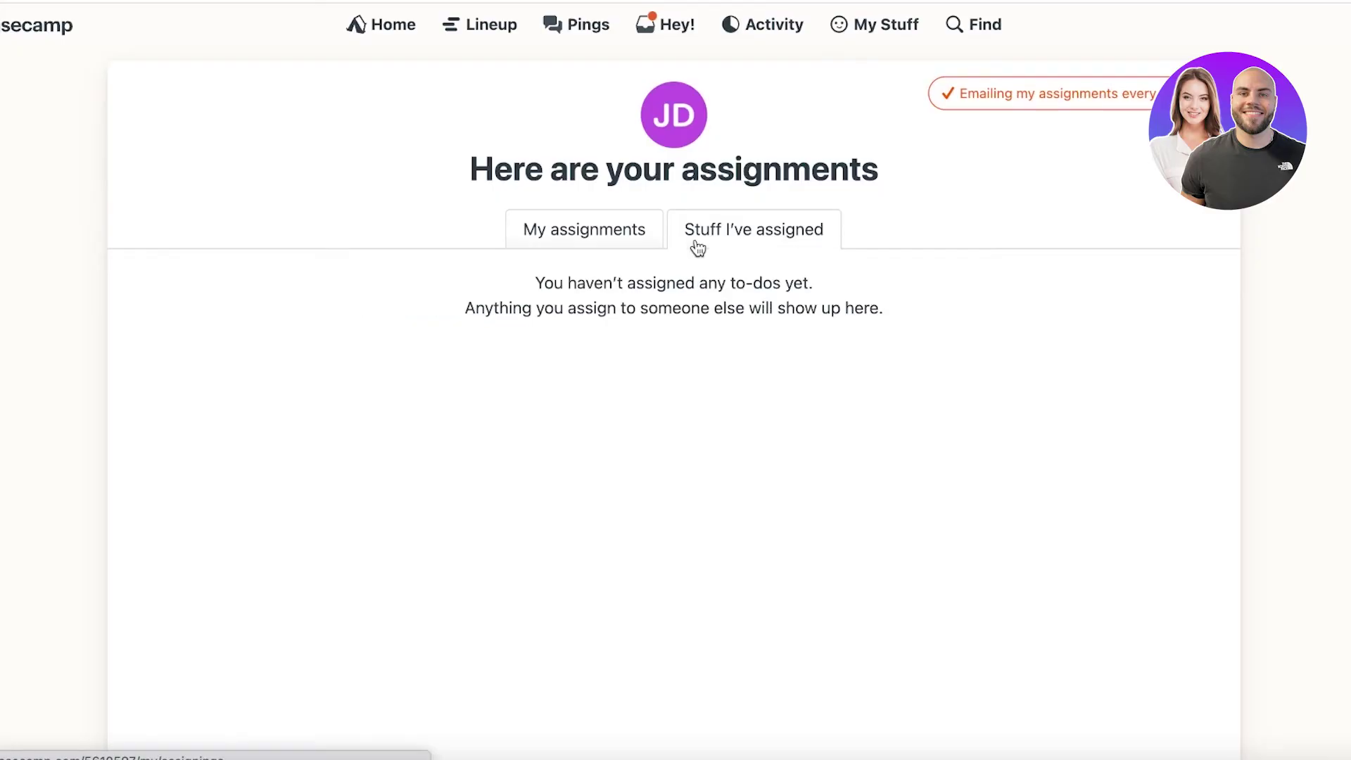
{"action": "left_click", "coordinate": [854, 24]}
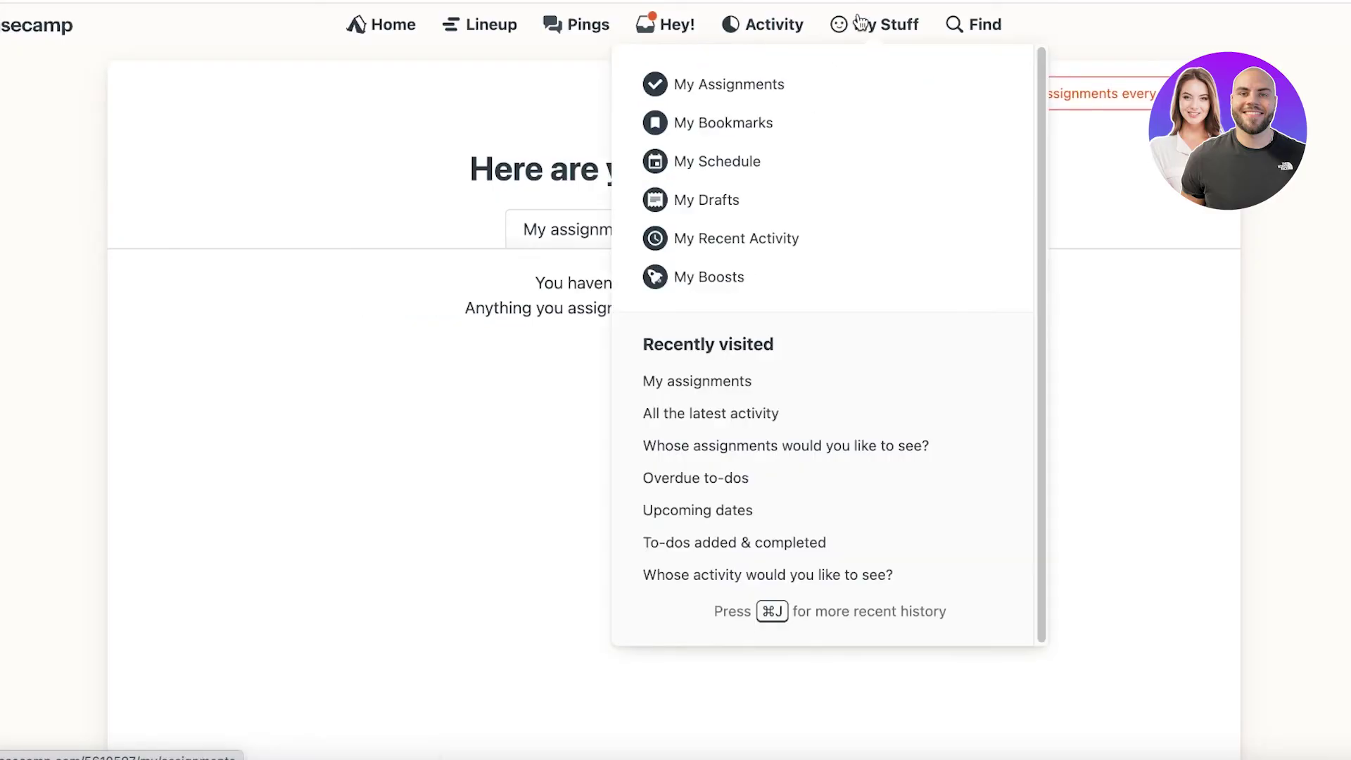
{"action": "left_click", "coordinate": [723, 160]}
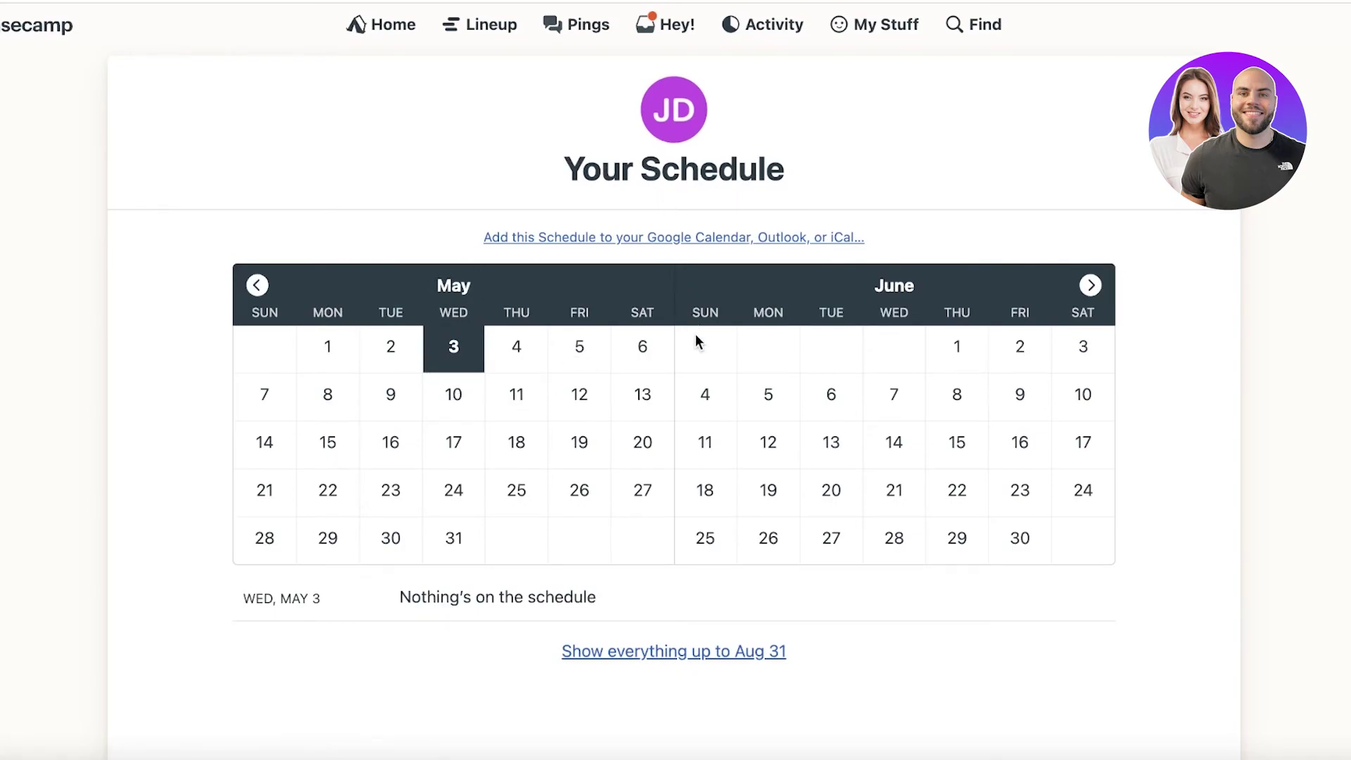
- Check My Boosts, then return to the Durden Clothing home page
{"action": "left_click", "coordinate": [891, 25]}
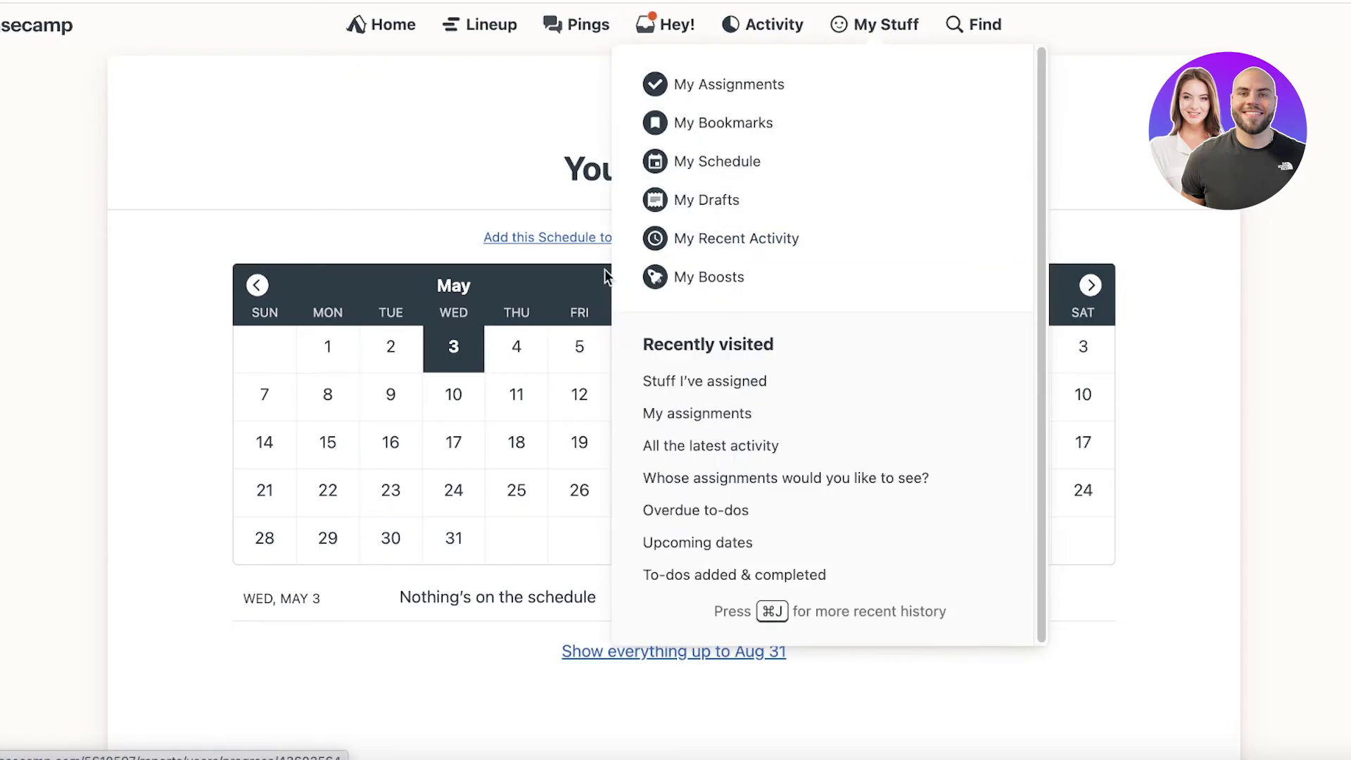
{"action": "left_click", "coordinate": [667, 277]}
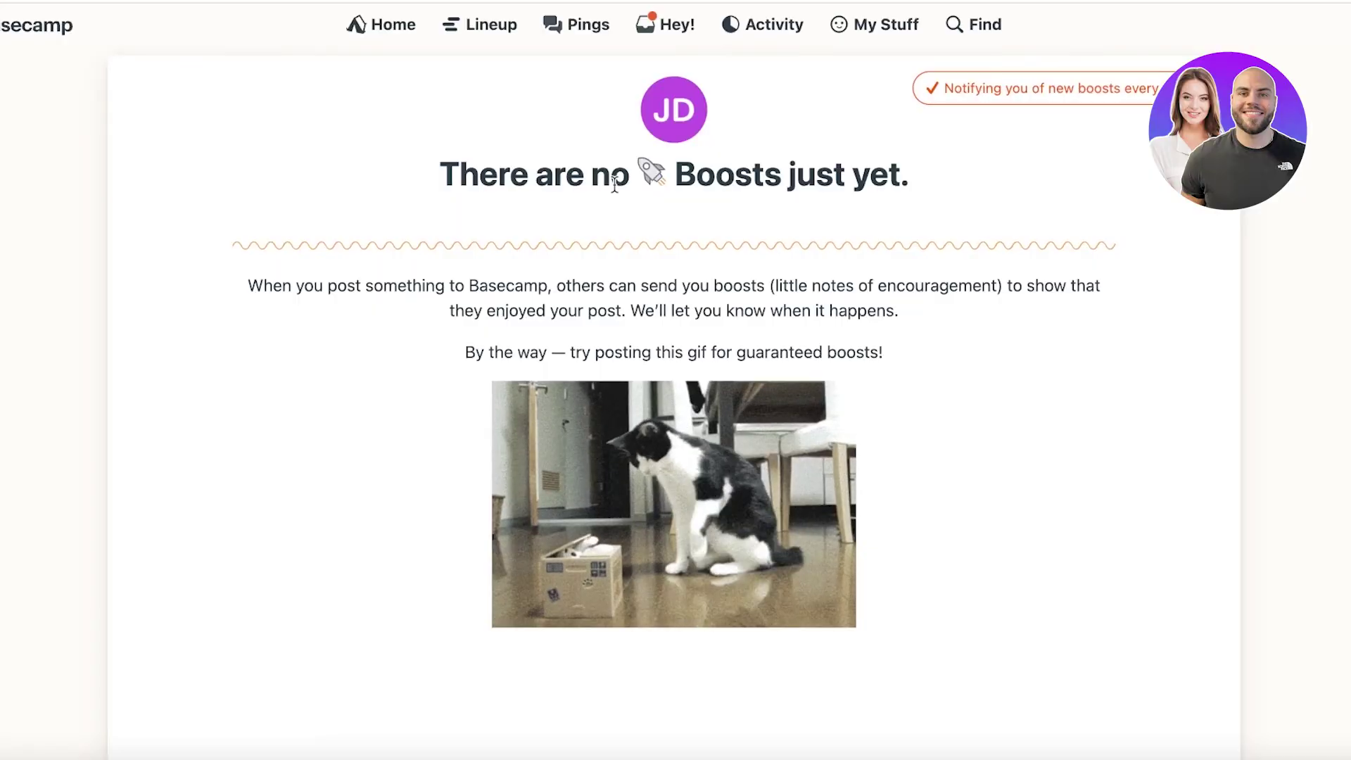
{"action": "scroll", "coordinate": [614, 184], "scroll_direction": "down", "scroll_amount": 1}
{"action": "scroll", "coordinate": [750, 43], "scroll_direction": "up", "scroll_amount": 1}
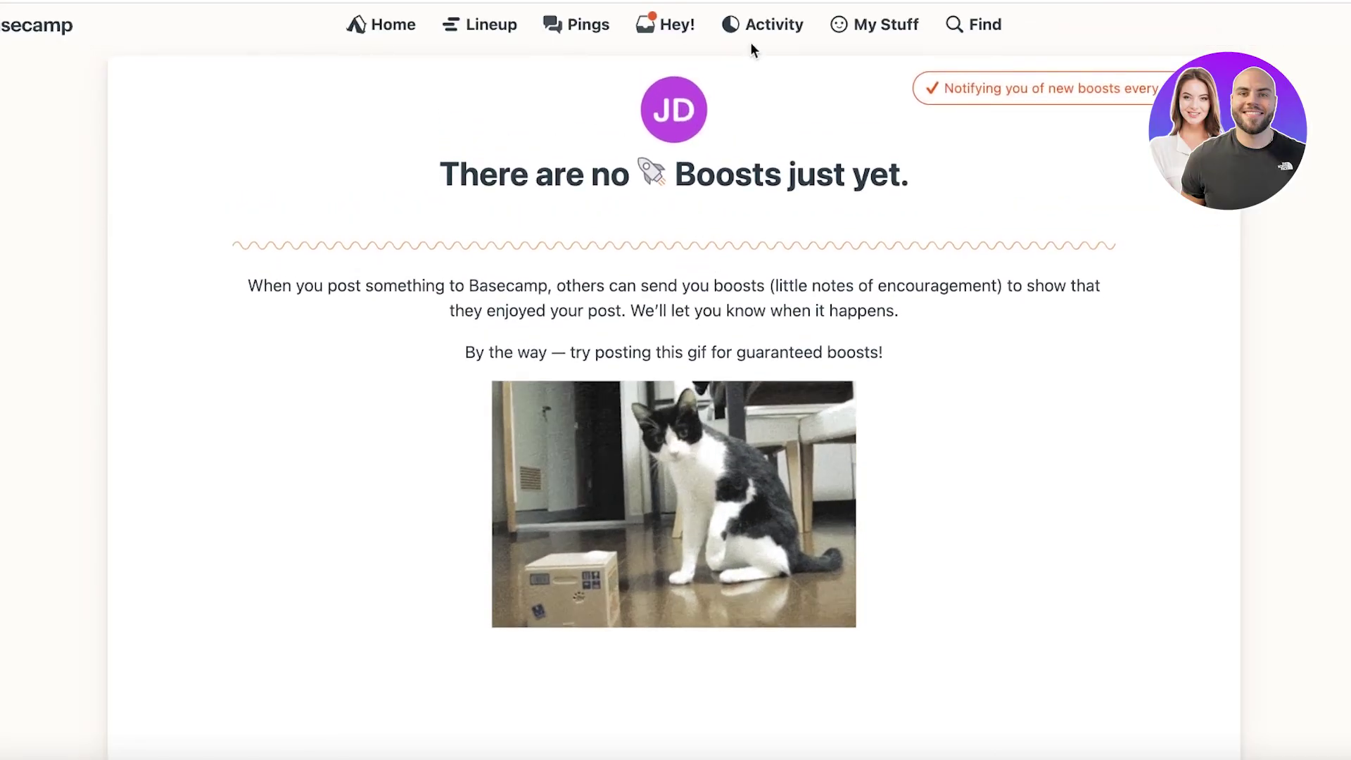
{"action": "left_click", "coordinate": [871, 28]}
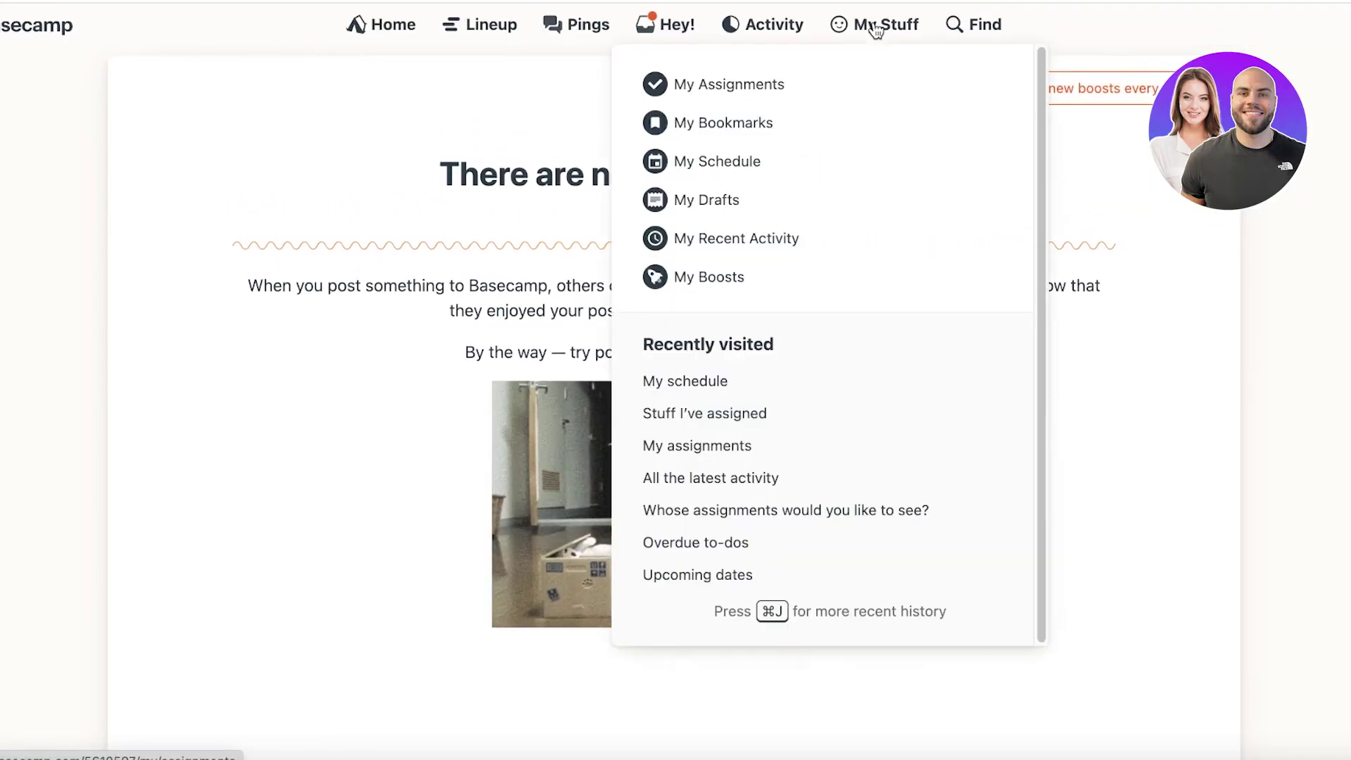
{"action": "left_click", "coordinate": [979, 28]}
{"action": "left_click", "coordinate": [366, 38]}
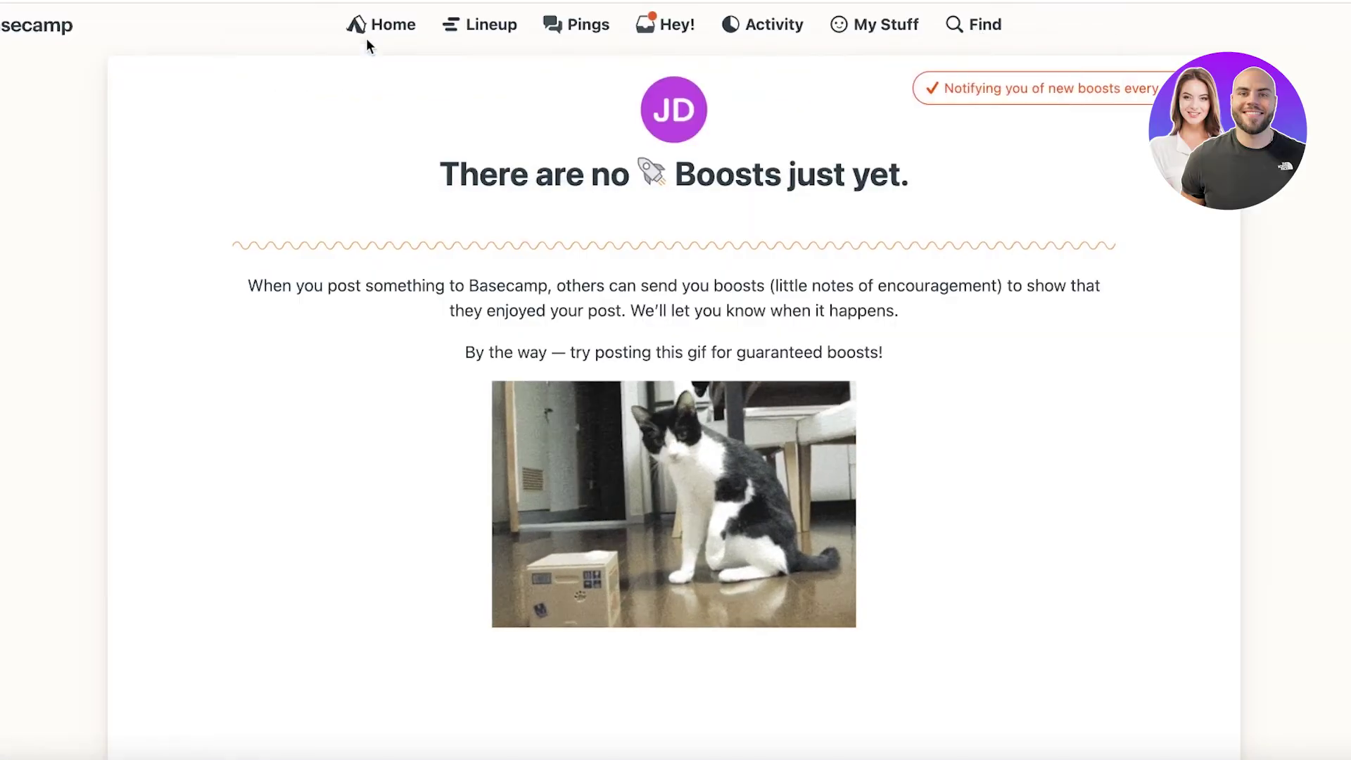
{"action": "left_click", "coordinate": [391, 29]}
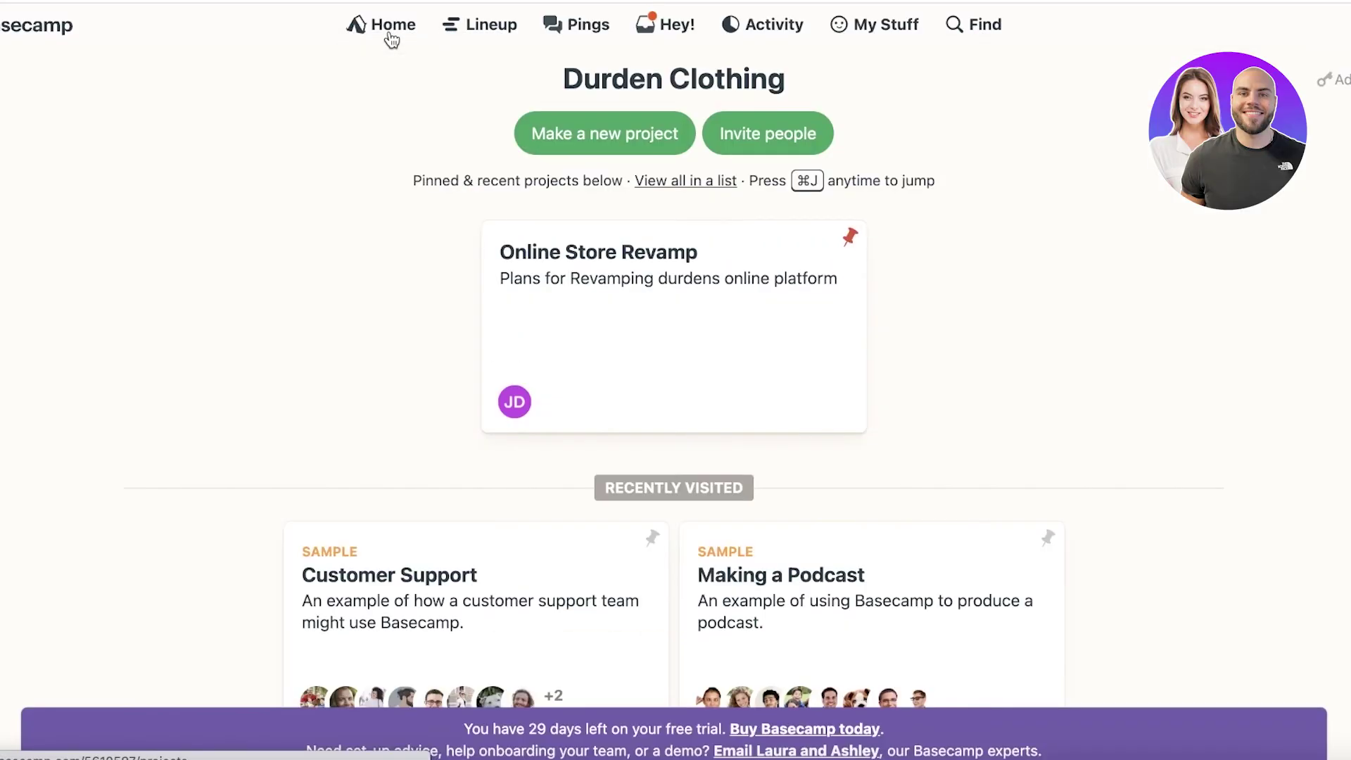
- Open the Online Store Revamp project card from the Durden Clothing home page
{"action": "left_click", "coordinate": [964, 27]}
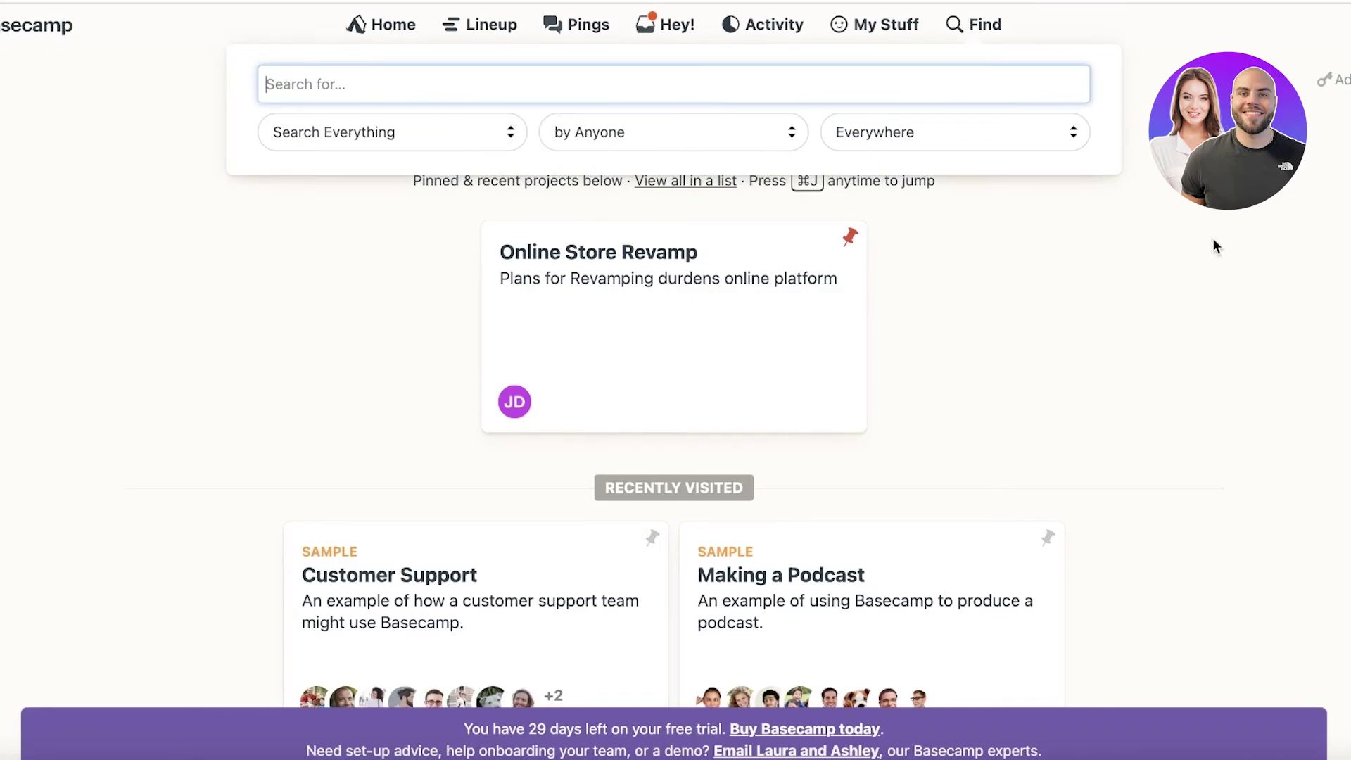
{"action": "left_click", "coordinate": [1176, 248]}
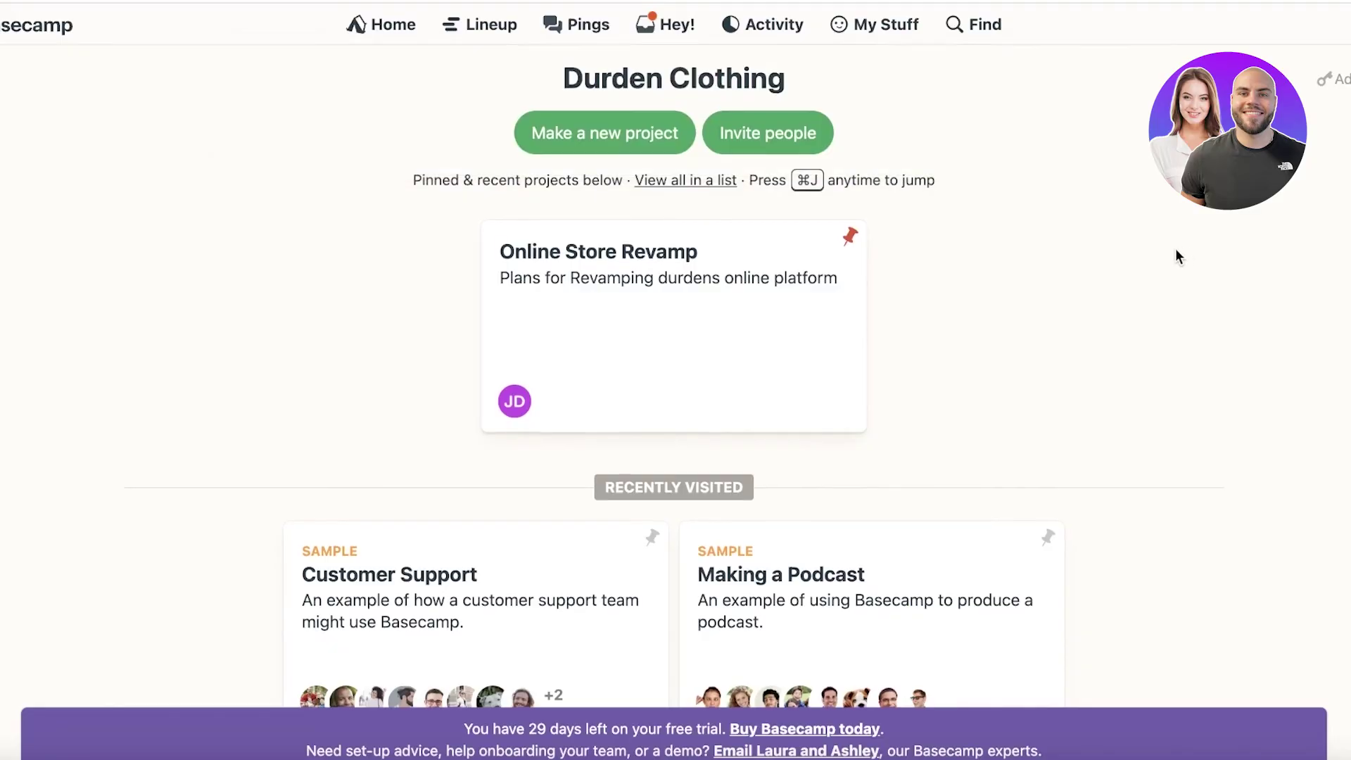
{"action": "scroll", "coordinate": [1176, 249], "scroll_direction": "down", "scroll_amount": 3}
{"action": "scroll", "coordinate": [1034, 81], "scroll_direction": "up", "scroll_amount": 3}
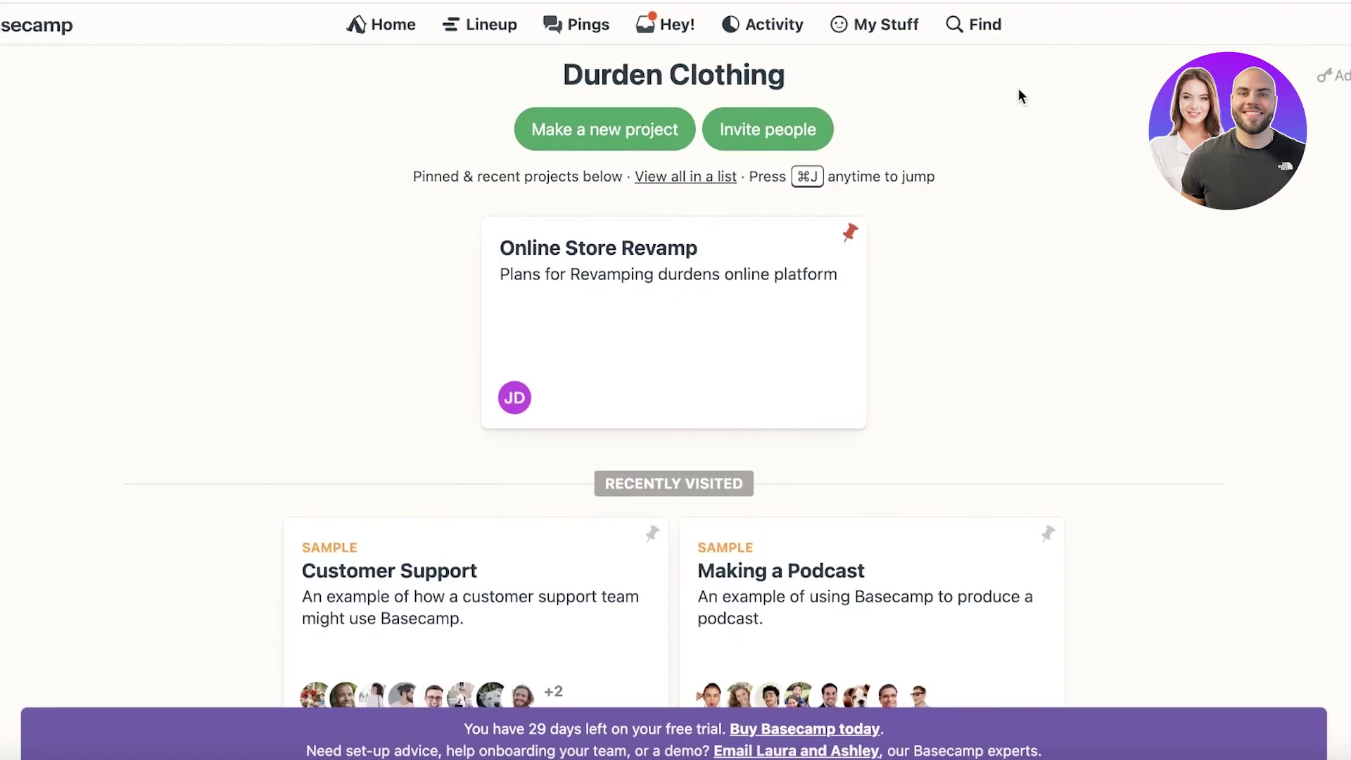
{"action": "left_click", "coordinate": [577, 330]}
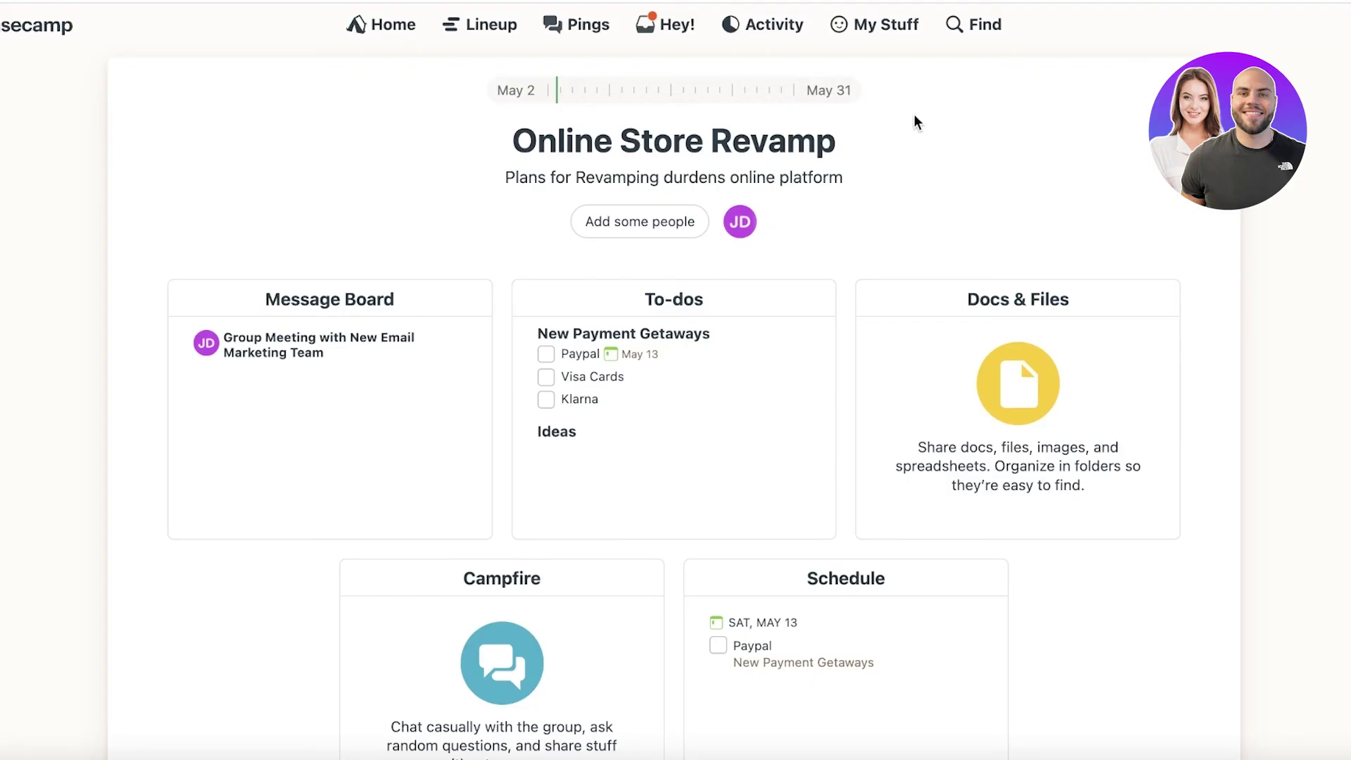
- Open and dismiss the Find search panel on the project page
{"action": "left_click", "coordinate": [957, 27]}
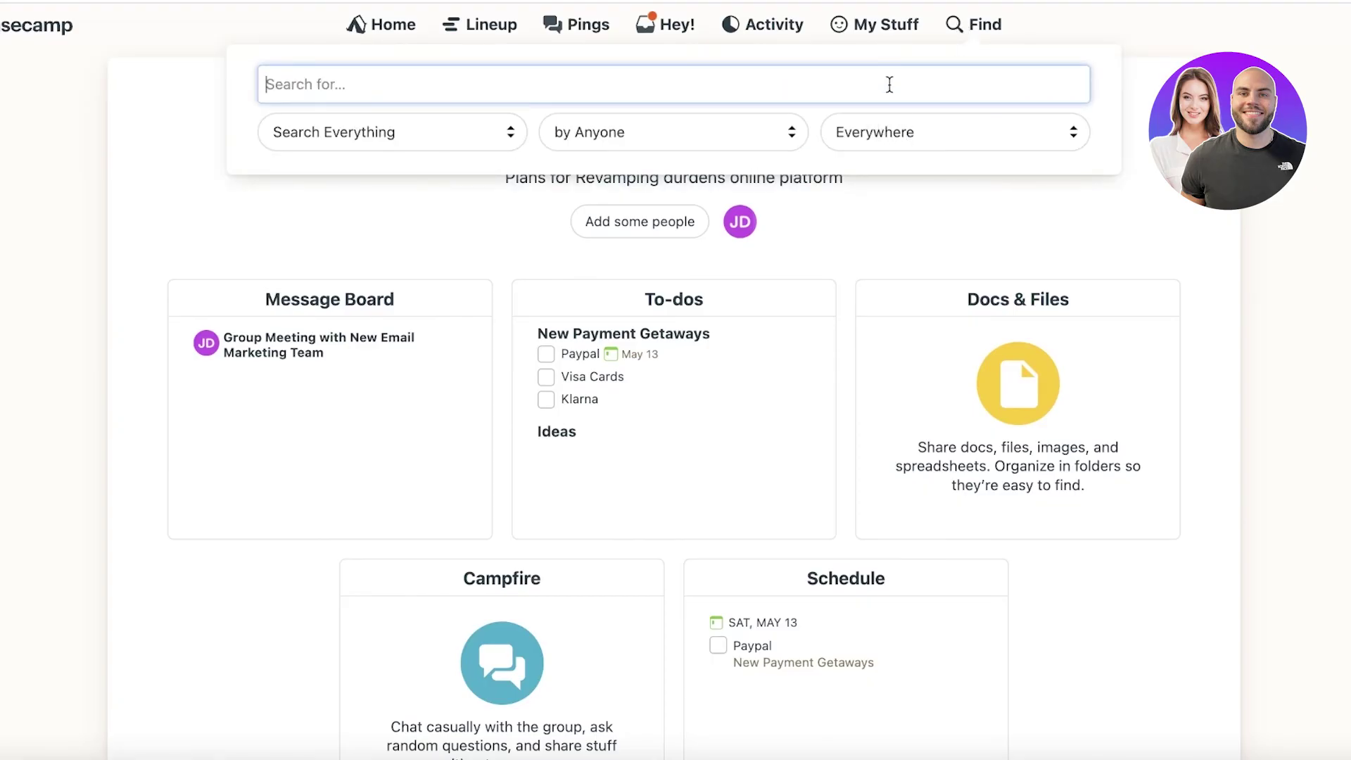
{"action": "scroll", "coordinate": [1346, 301], "scroll_direction": "down", "scroll_amount": 3}
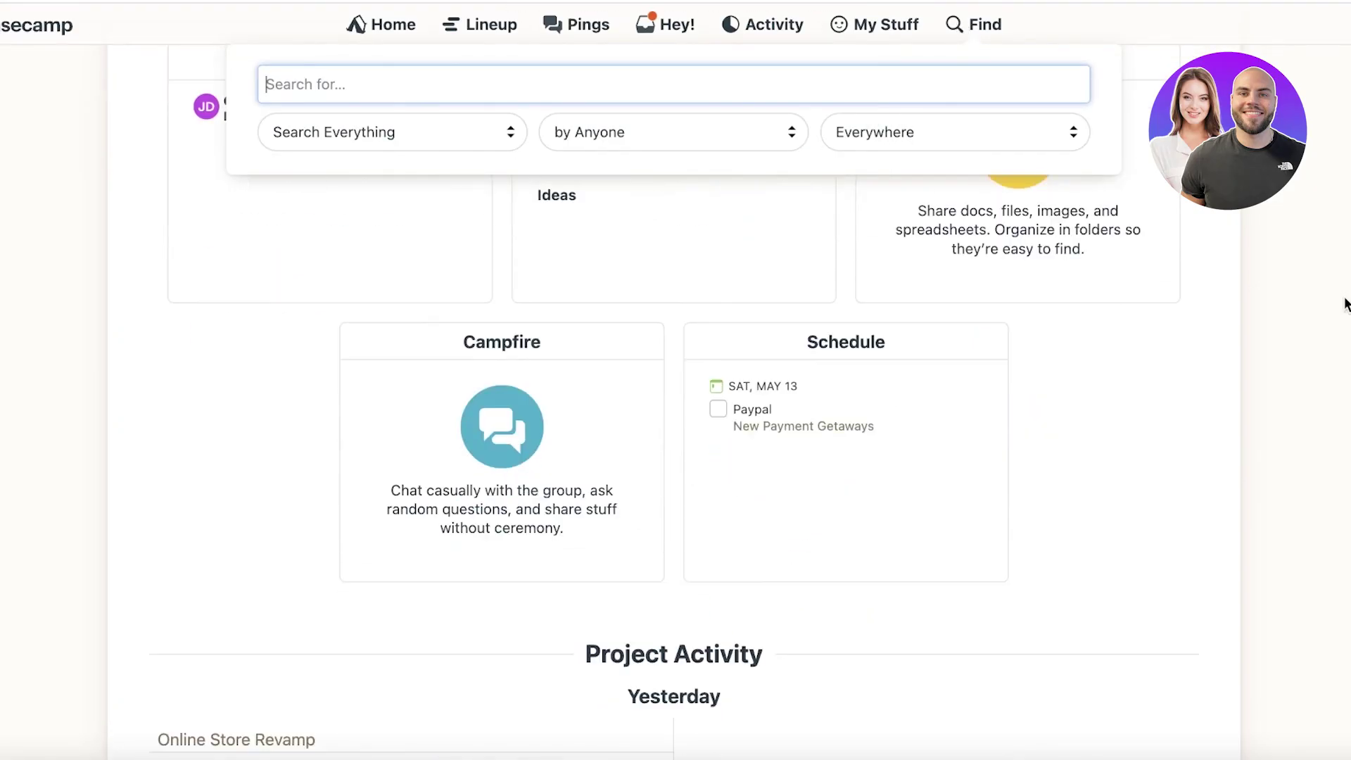
{"action": "scroll", "coordinate": [1345, 301], "scroll_direction": "up", "scroll_amount": 3}
{"action": "left_click", "coordinate": [1279, 296]}
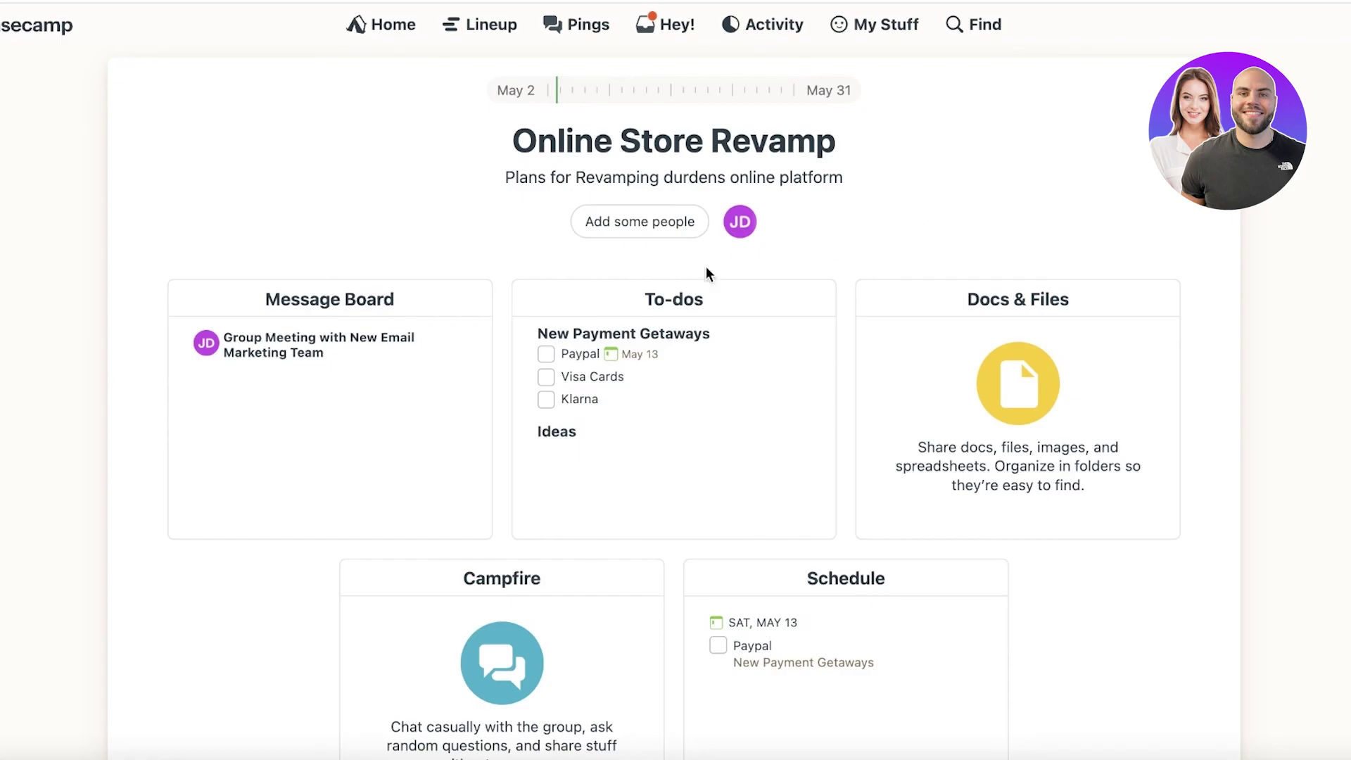
- Return Home to the Durden Clothing page with Online Store Revamp pinned
{"action": "left_click", "coordinate": [393, 28]}
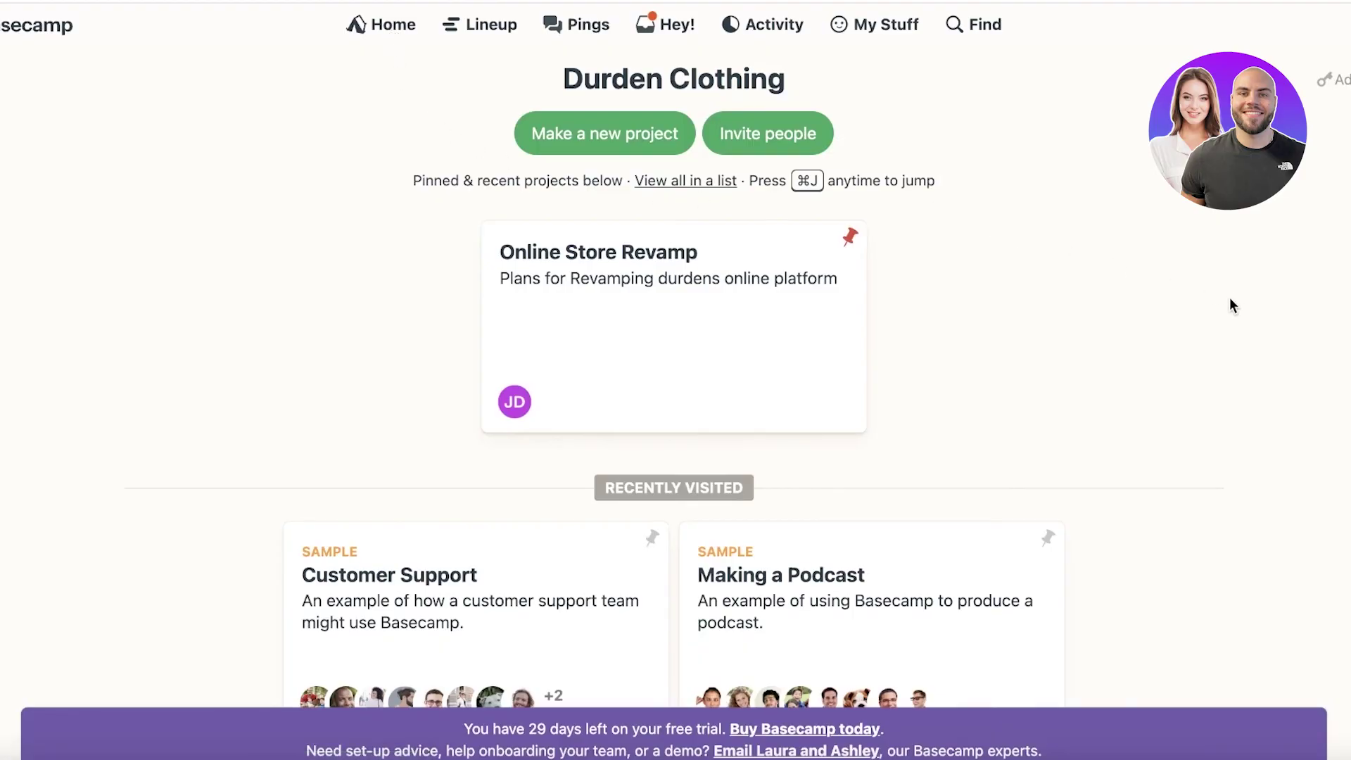
{"action": "scroll", "coordinate": [1228, 299], "scroll_direction": "down", "scroll_amount": 3}
{"action": "scroll", "coordinate": [1223, 302], "scroll_direction": "up", "scroll_amount": 3}
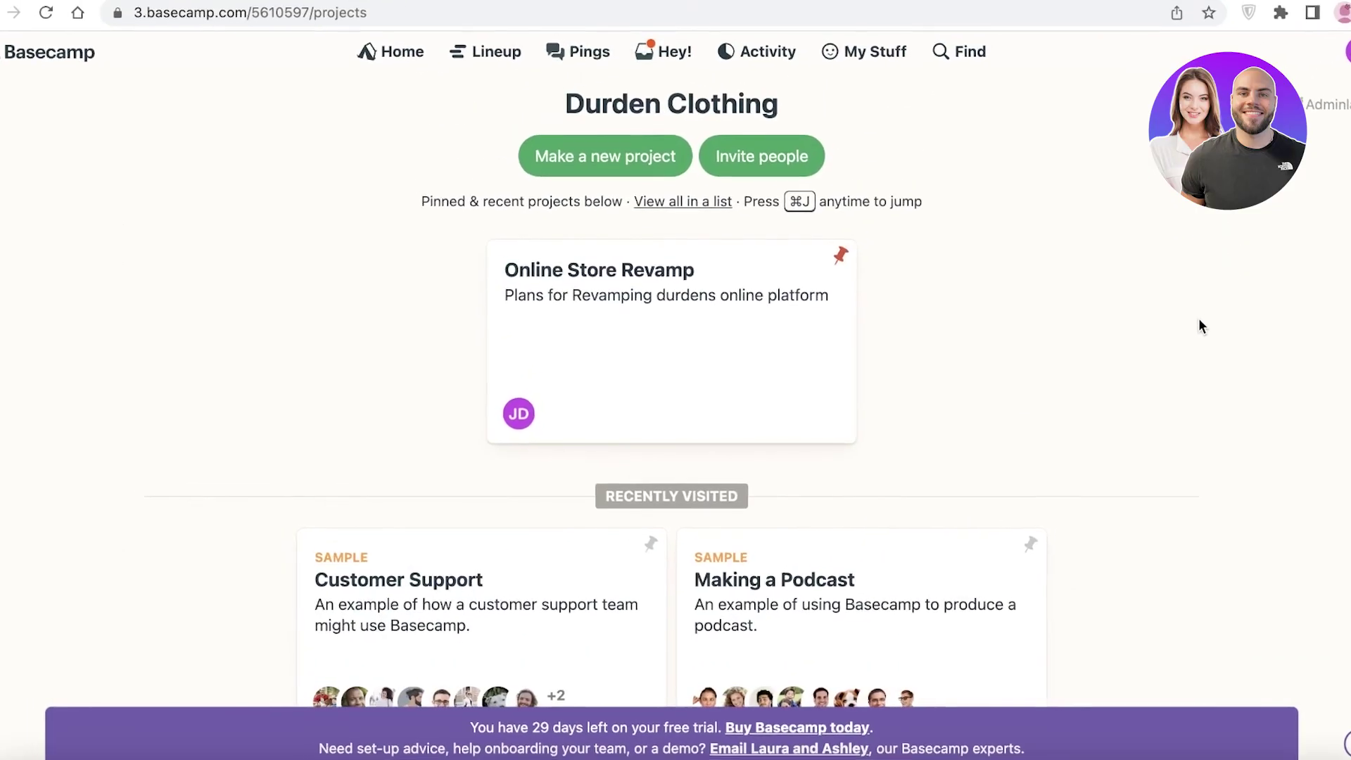